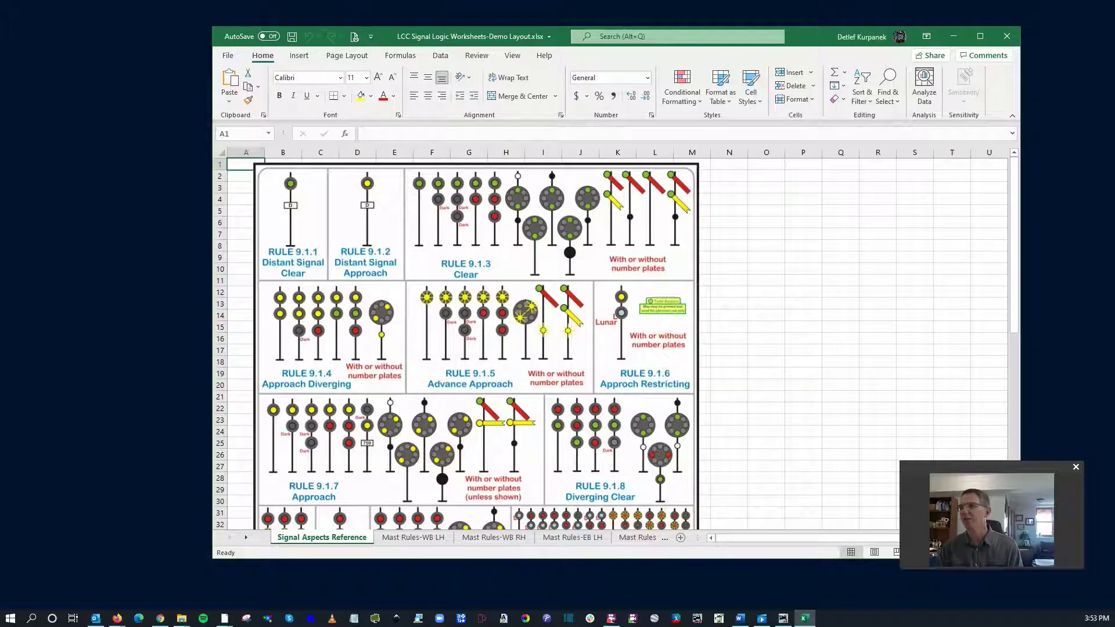
Step: Maximize Excel and switch to the Mast Rules-WB LH worksheet
{"action": "left_click", "coordinate": [981, 35]}
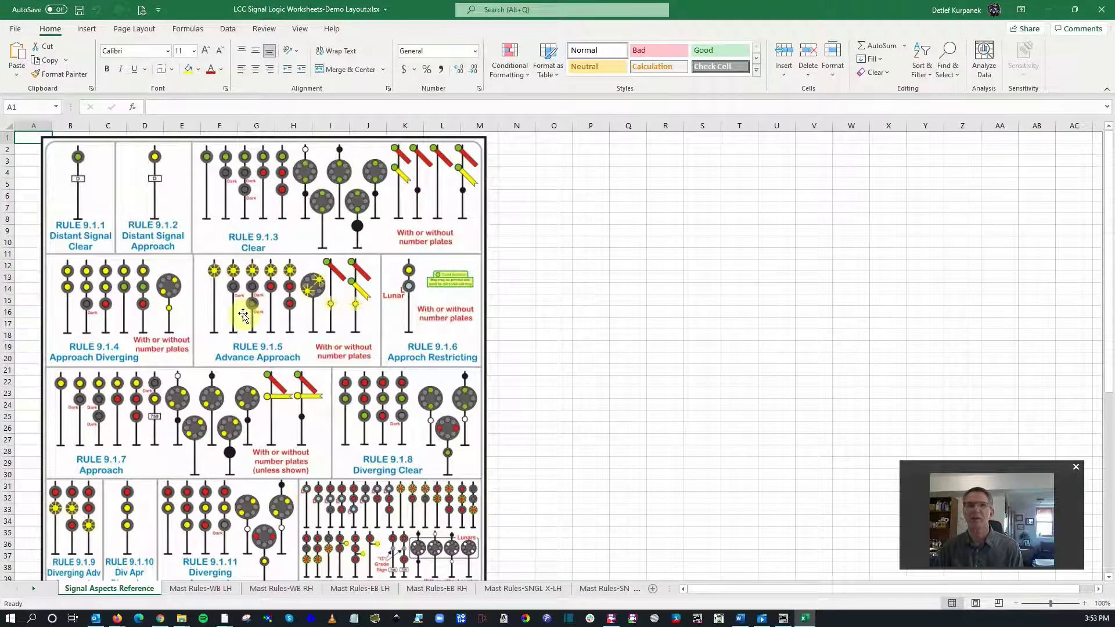
{"action": "scroll", "coordinate": [243, 316], "scroll_direction": "down", "scroll_amount": 10}
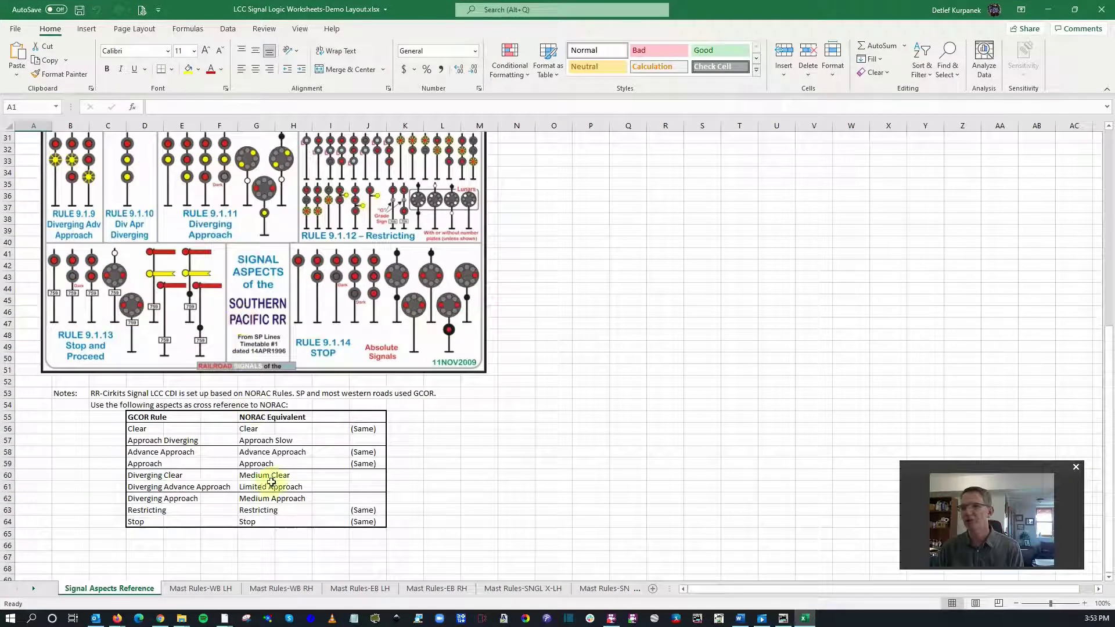
{"action": "scroll", "coordinate": [272, 482], "scroll_direction": "up", "scroll_amount": 10}
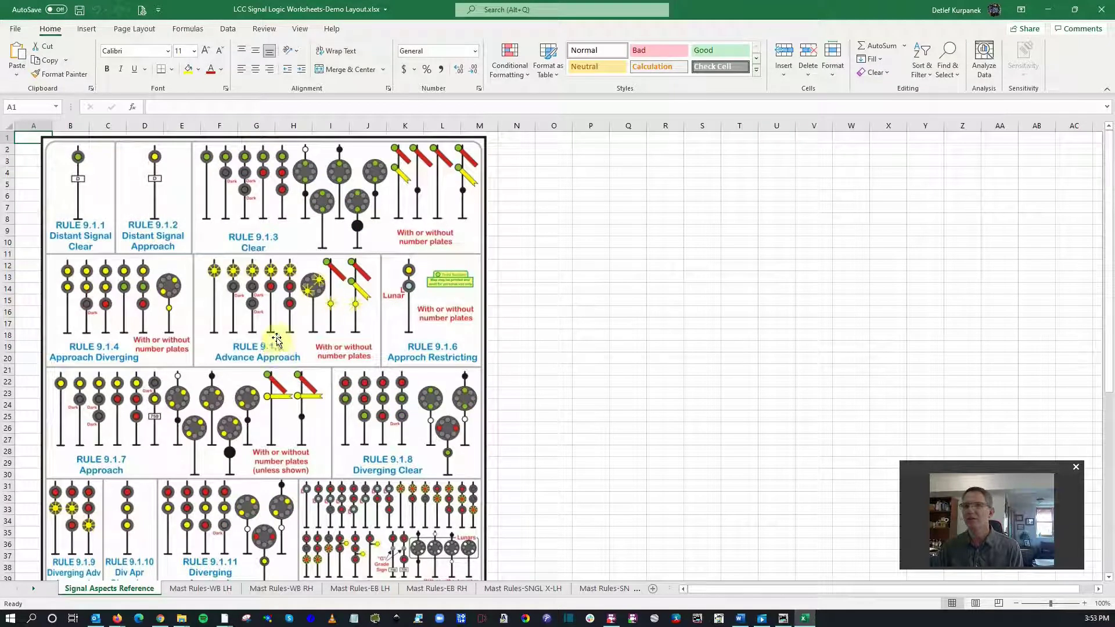
{"action": "left_click", "coordinate": [206, 589]}
{"action": "scroll", "coordinate": [232, 465], "scroll_direction": "up", "scroll_amount": 7}
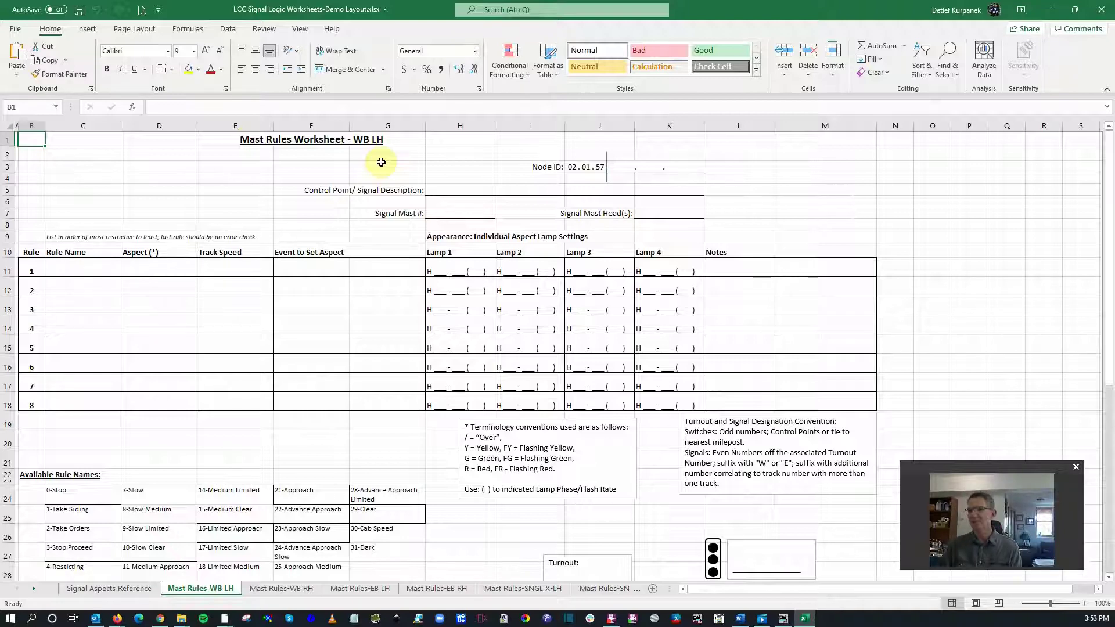
Step: Copy the Mast Rules-WB LH sheet with Move or Copy to create Mast Rules-WB LH (2)
{"action": "scroll", "coordinate": [308, 266], "scroll_direction": "down", "scroll_amount": 4}
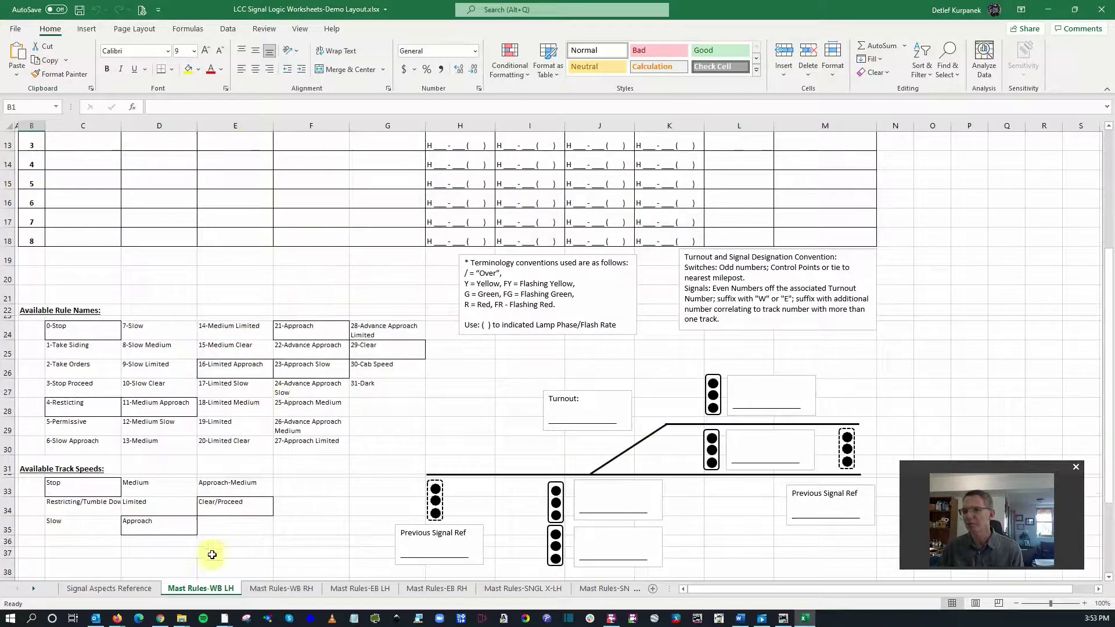
{"action": "right_click", "coordinate": [188, 588]}
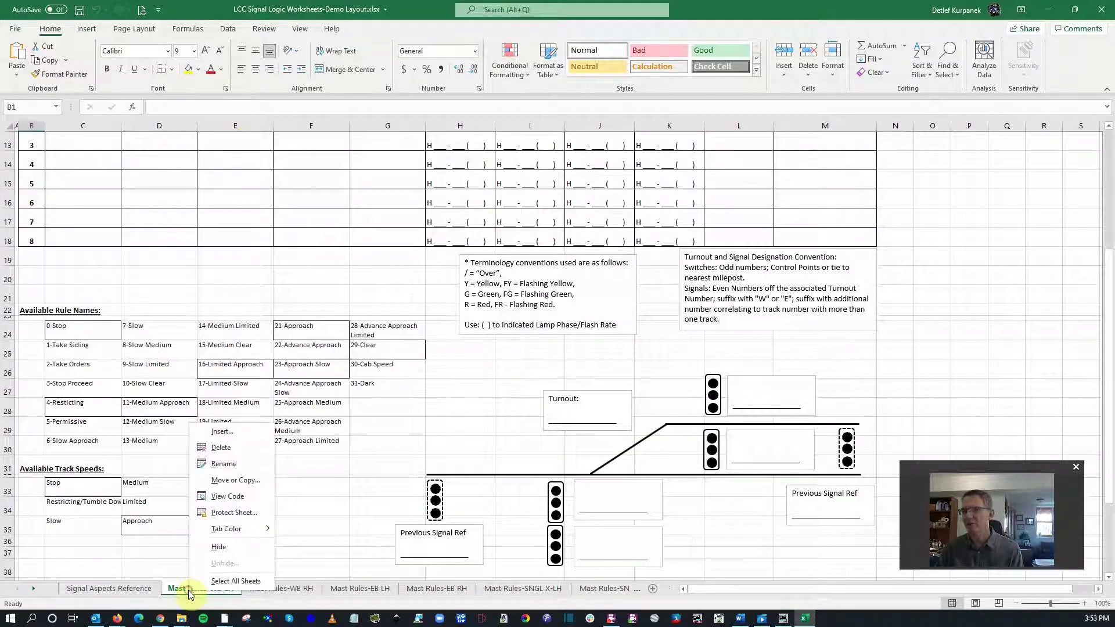
{"action": "left_click", "coordinate": [224, 479]}
{"action": "left_click", "coordinate": [138, 538]}
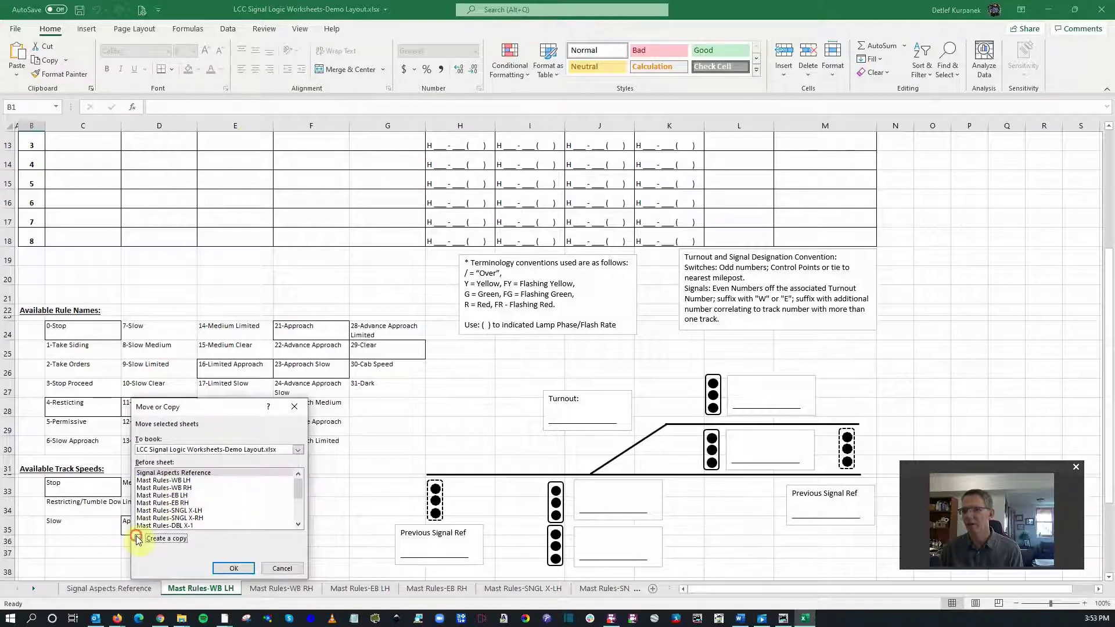
{"action": "left_click", "coordinate": [159, 481]}
{"action": "left_click", "coordinate": [228, 571]}
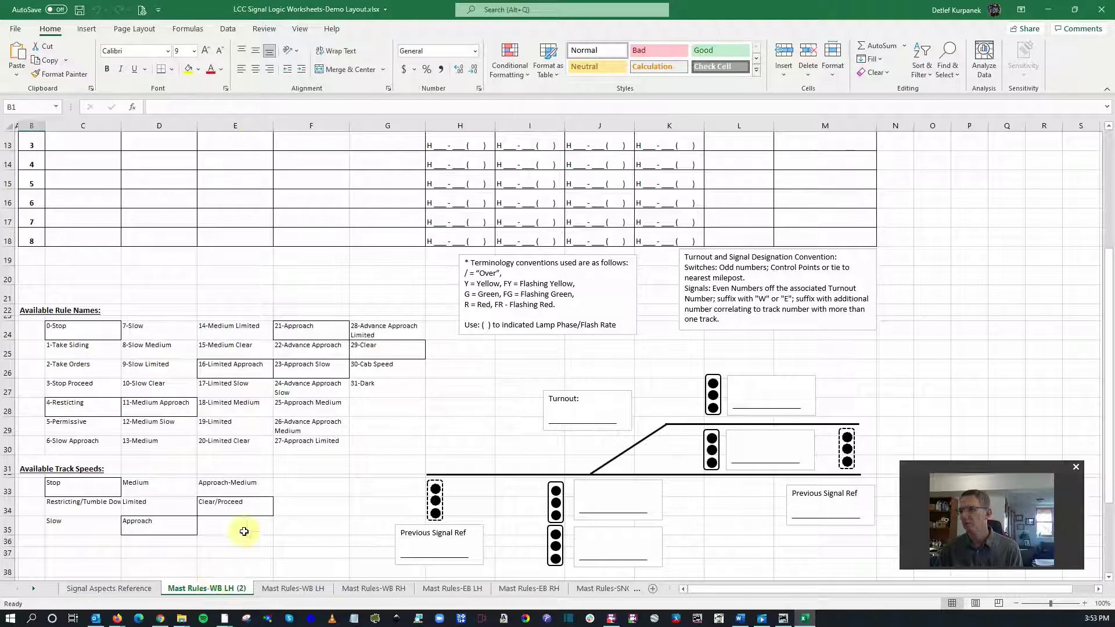
{"action": "scroll", "coordinate": [370, 442], "scroll_direction": "up", "scroll_amount": 4}
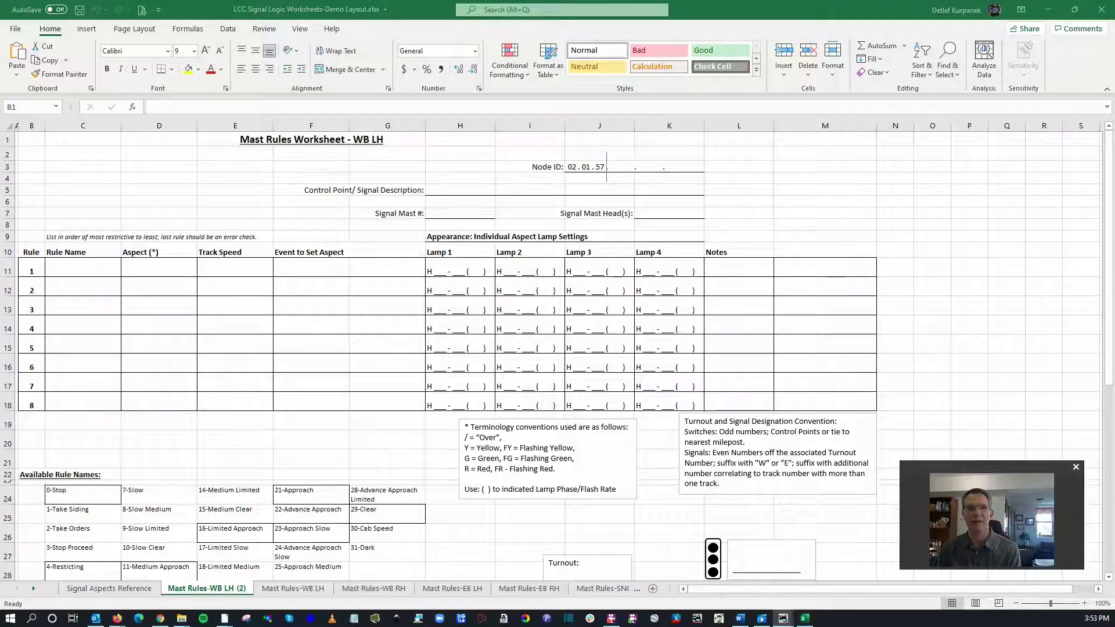
Step: Show the OpenLCB Network Tree from PanelPro's LCC menu, then return to Excel
{"action": "left_click", "coordinate": [227, 36]}
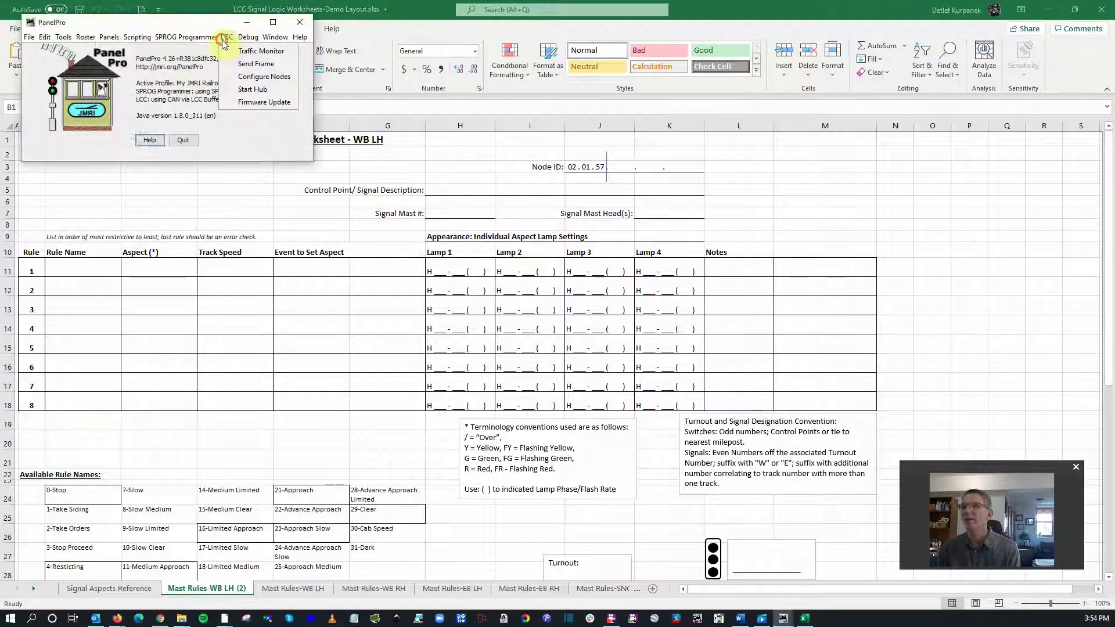
{"action": "left_click", "coordinate": [236, 84]}
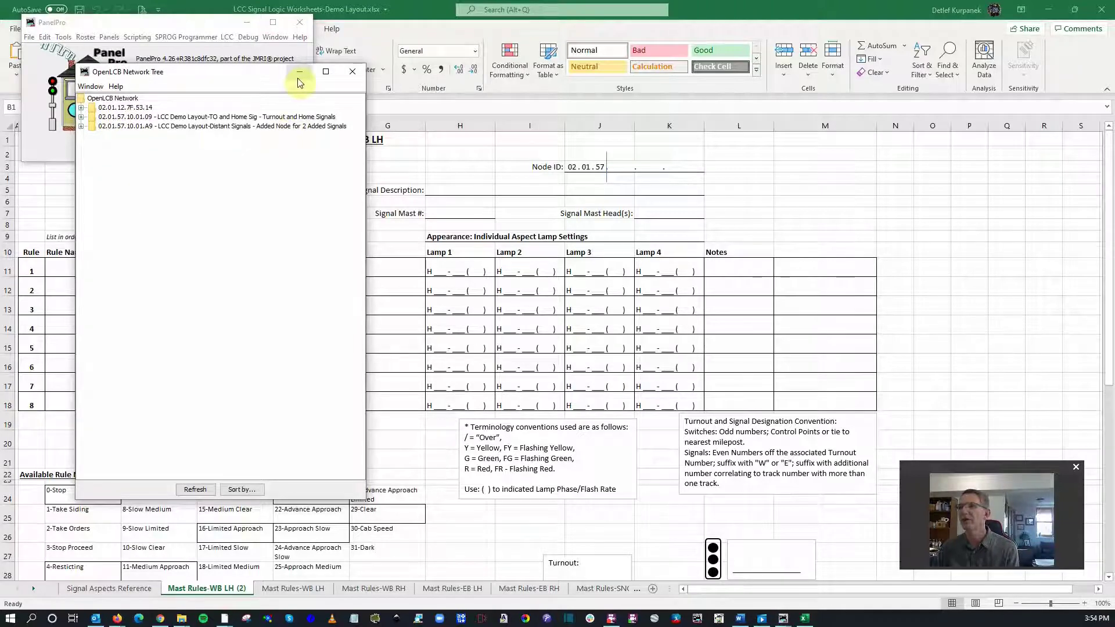
{"action": "left_click", "coordinate": [750, 13]}
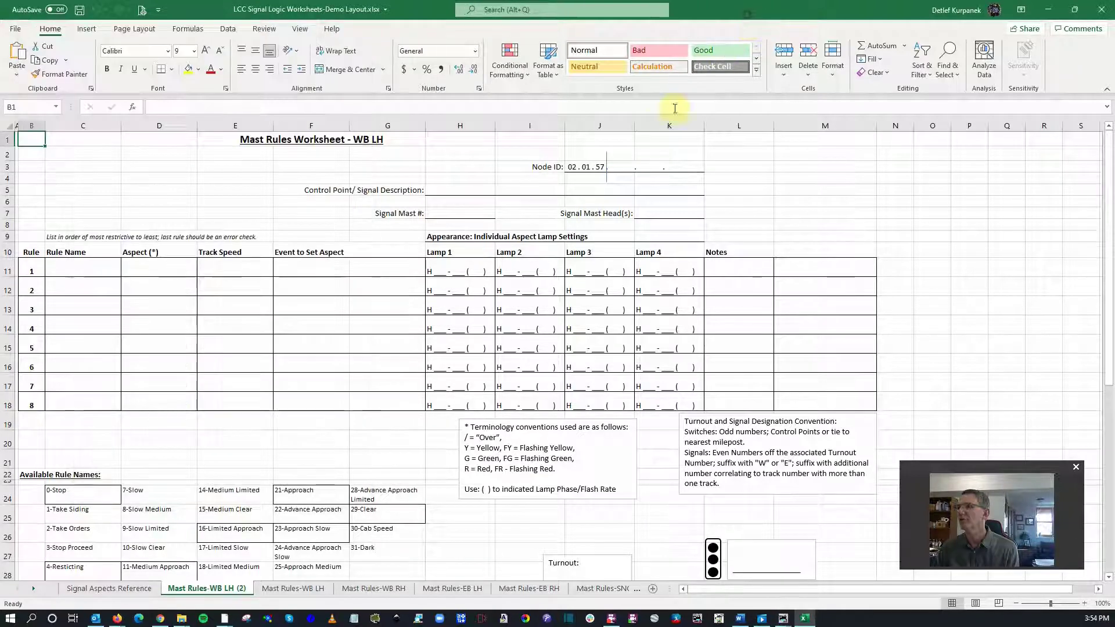
Step: Append 10.01.09 to the Node ID in J3 so it reads 02 . 01 . 57 . 10.01.09
{"action": "left_click", "coordinate": [616, 160]}
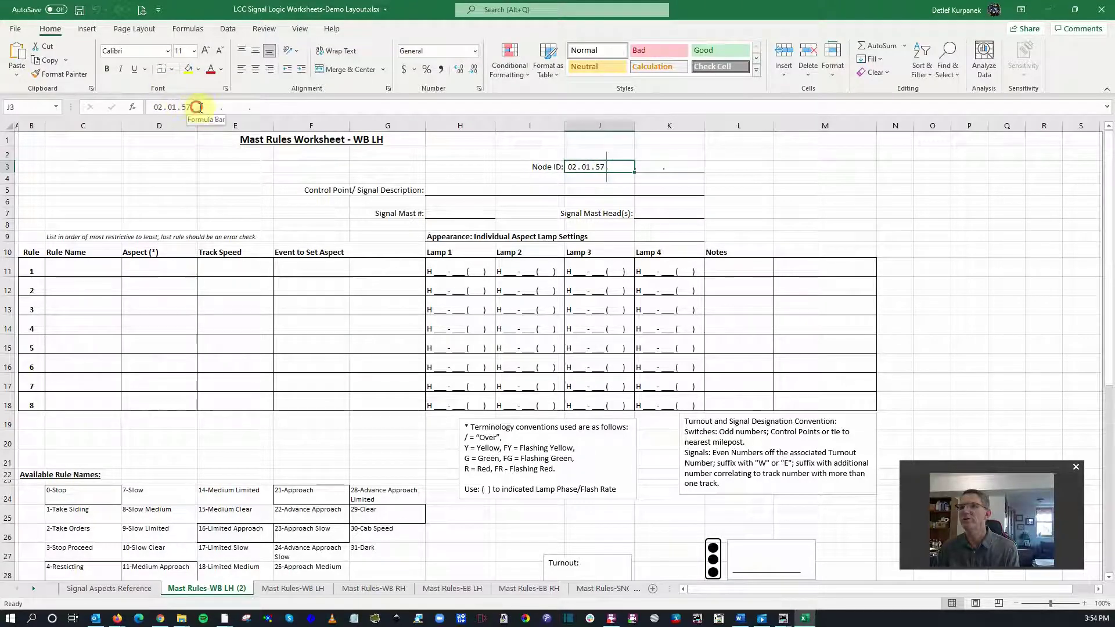
{"action": "left_click_drag", "start_coordinate": [197, 107], "coordinate": [443, 145]}
{"action": "type", "text": "1"}
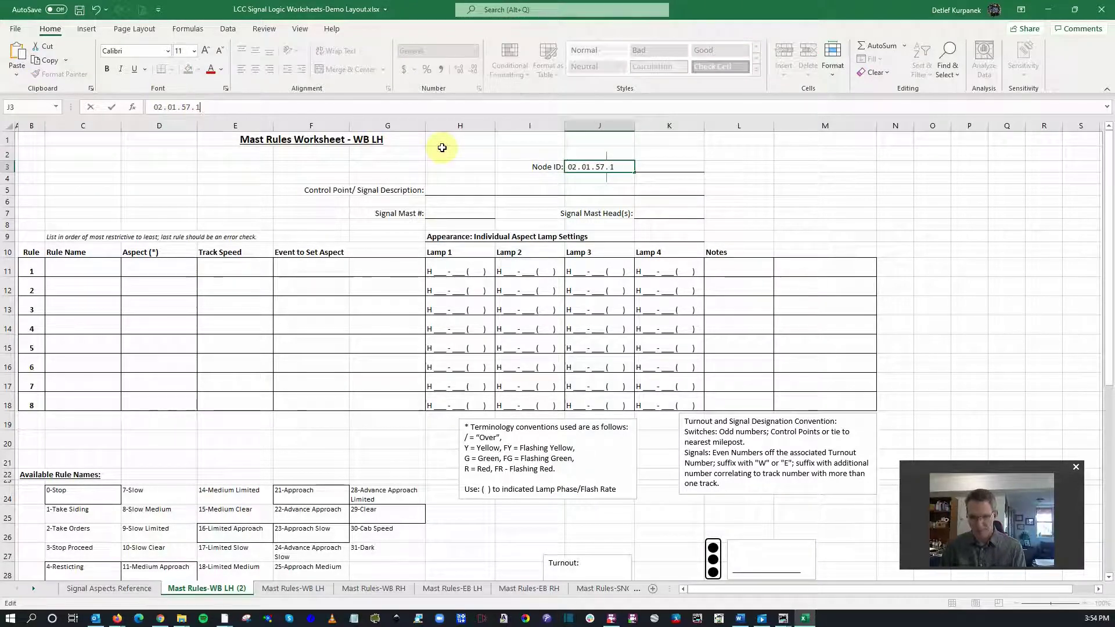
{"action": "type", "text": "0.01.09"}
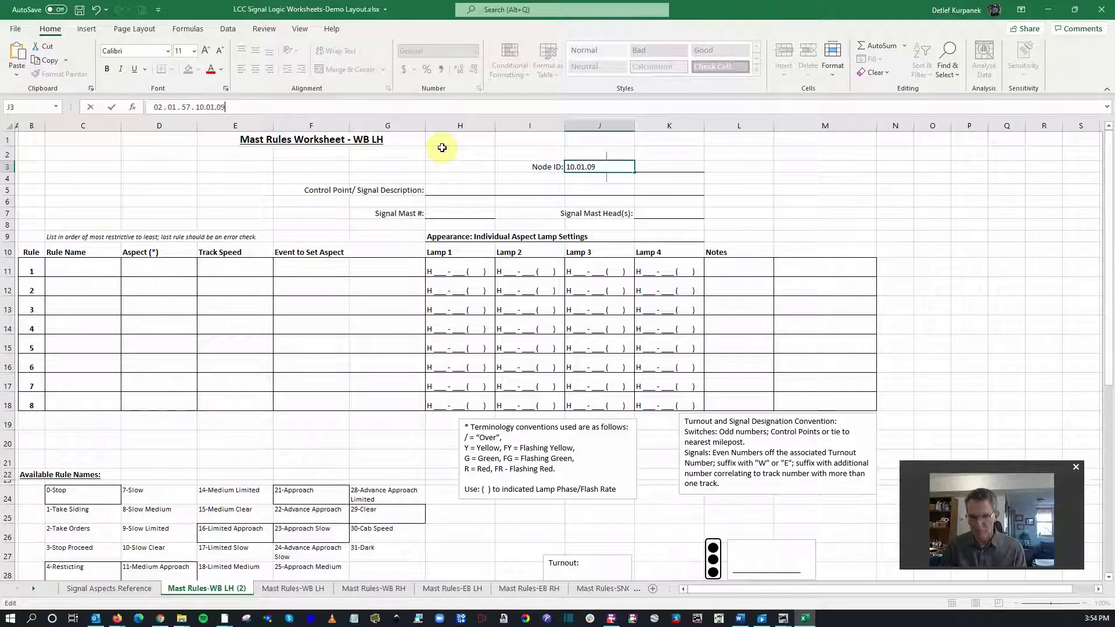
{"action": "key", "text": "Return"}
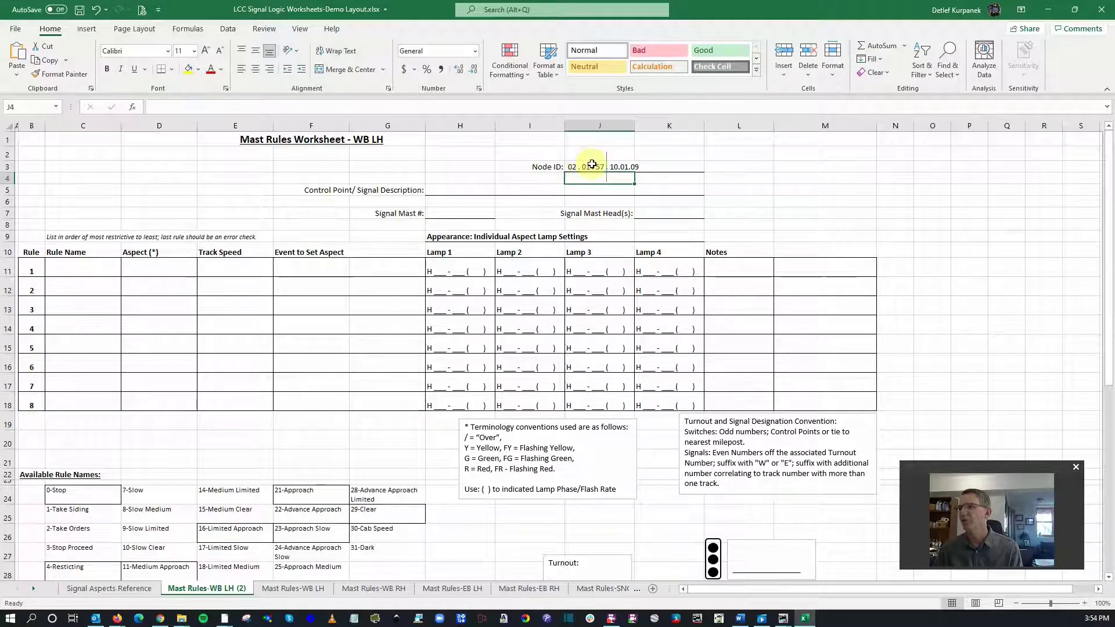
{"action": "left_click", "coordinate": [443, 192]}
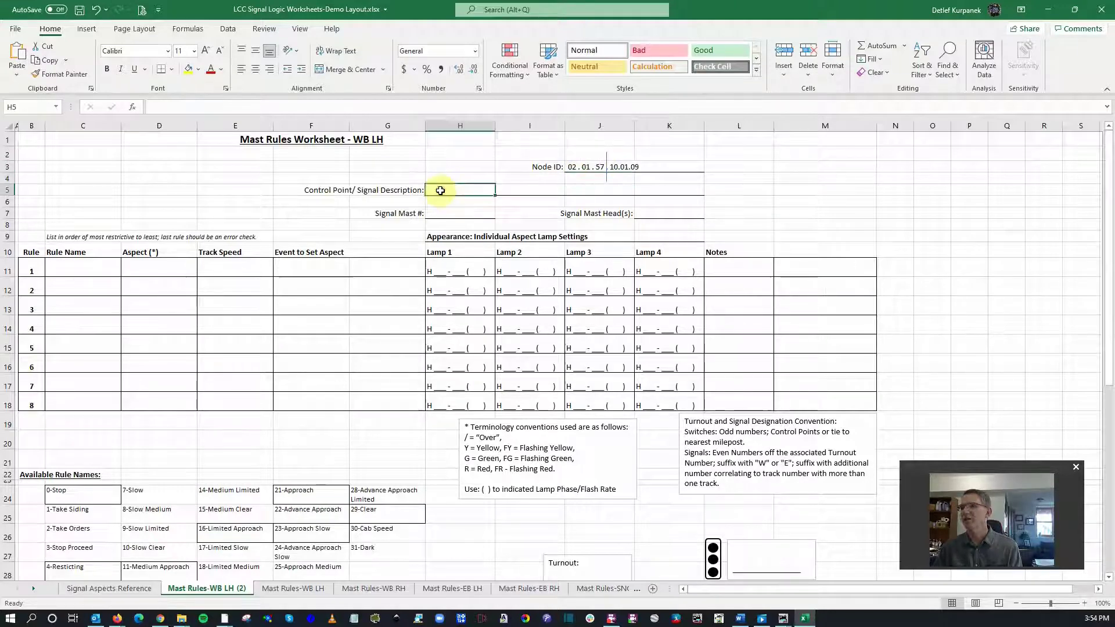
Step: Delete the blank underline beneath the Turnout: 1 diagram label
{"action": "scroll", "coordinate": [610, 302], "scroll_direction": "down", "scroll_amount": 6}
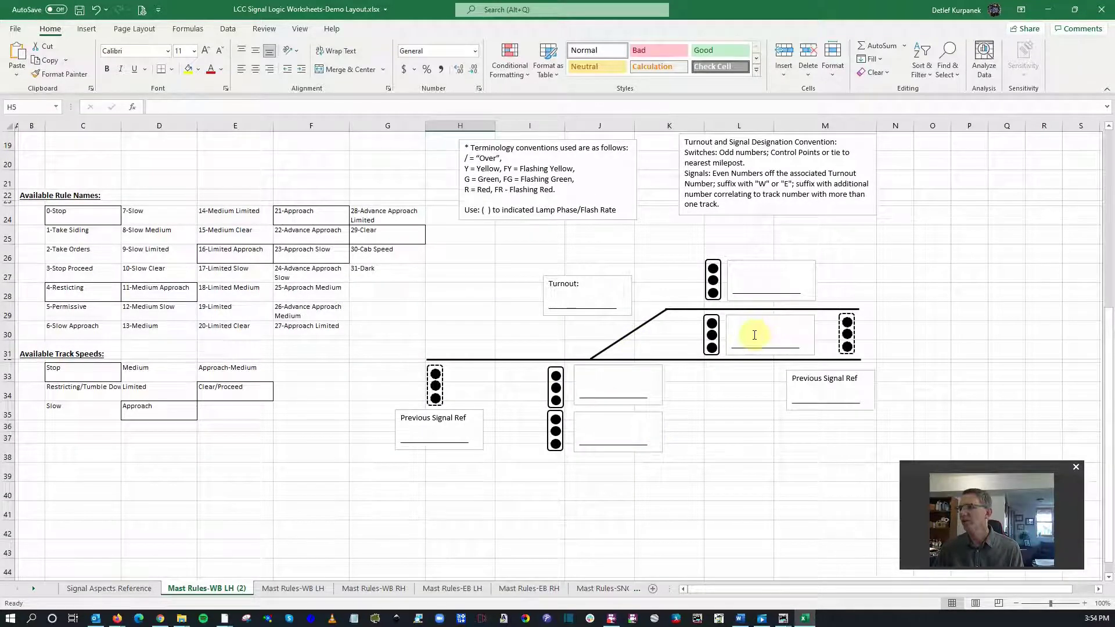
{"action": "left_click", "coordinate": [594, 290]}
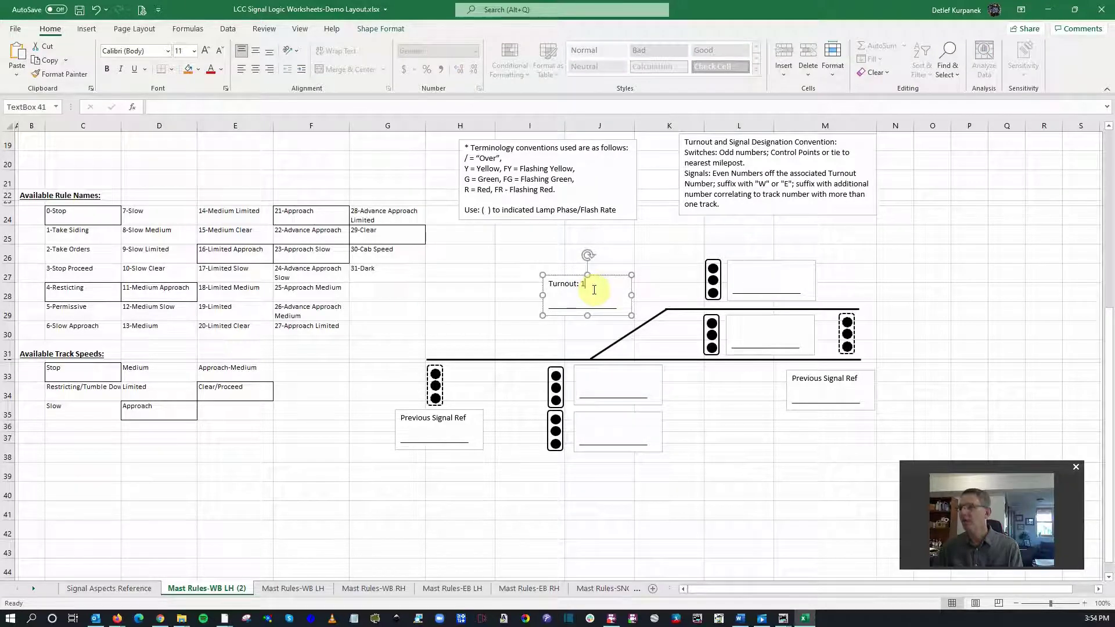
{"action": "left_click_drag", "start_coordinate": [569, 294], "coordinate": [630, 323]}
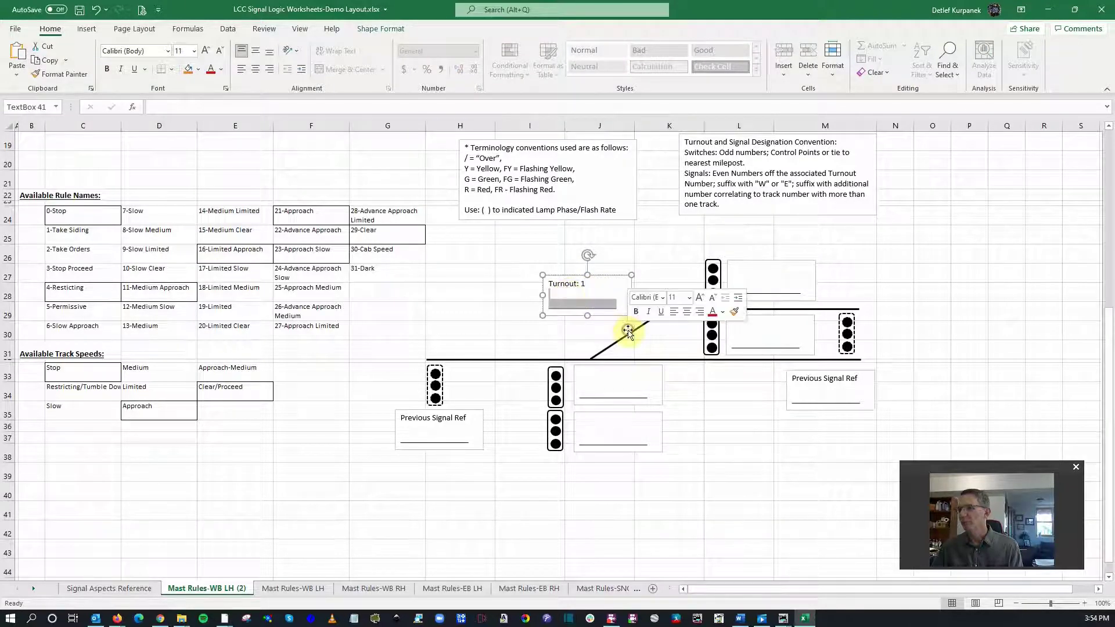
{"action": "key", "text": "BackSpace"}
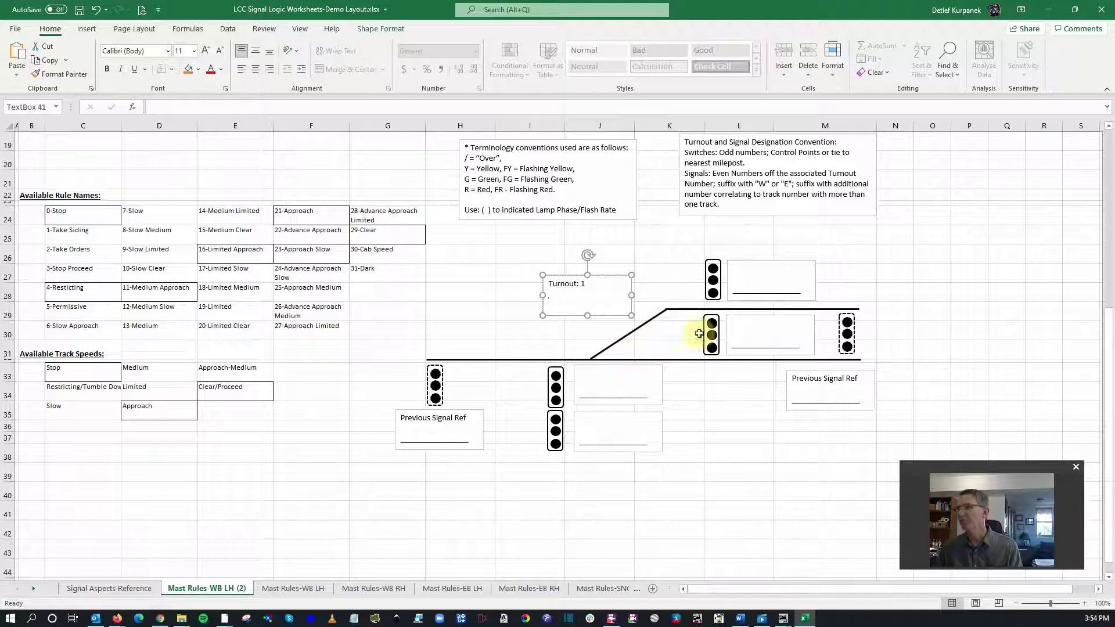
Step: Fill in the diagram's signal labels S2W, S4W, S2EA and S2EB
{"action": "left_click", "coordinate": [734, 326]}
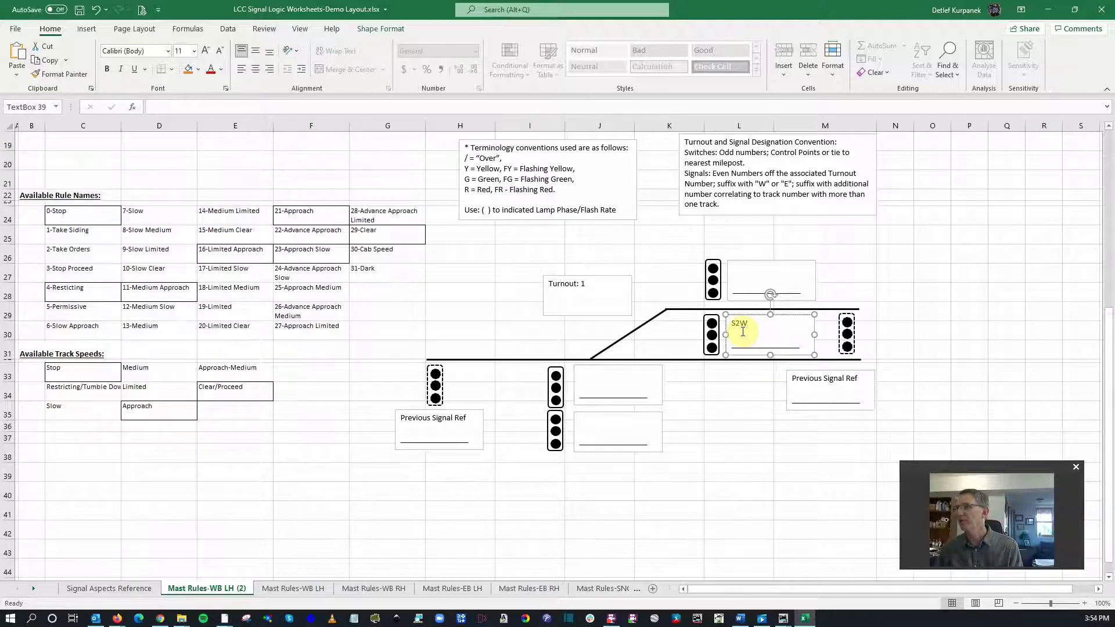
{"action": "left_click", "coordinate": [735, 268]}
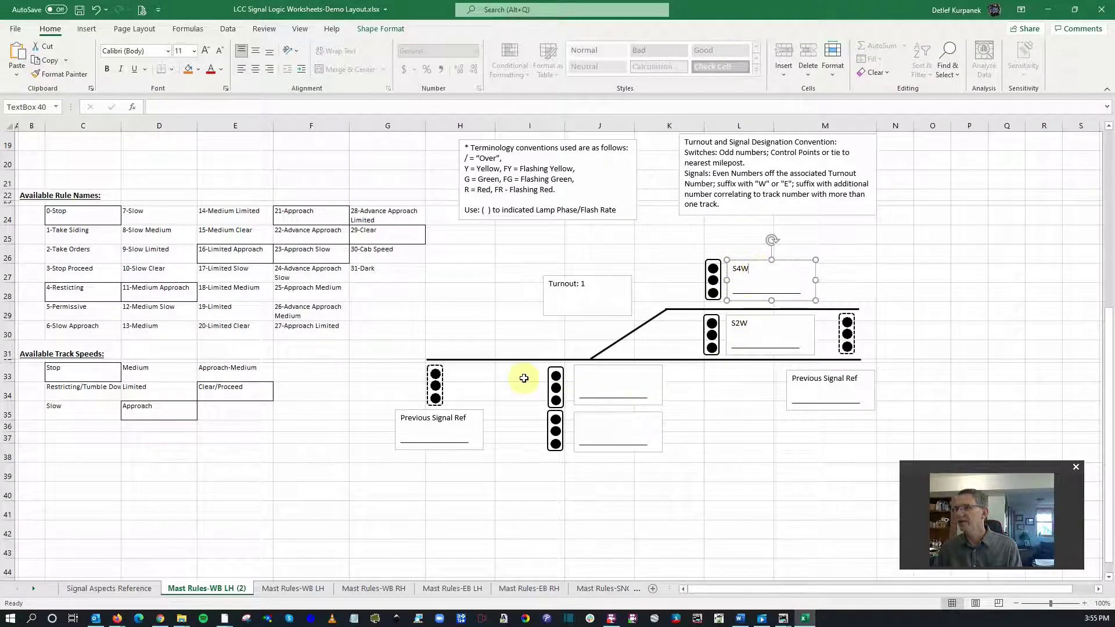
{"action": "left_click", "coordinate": [589, 375]}
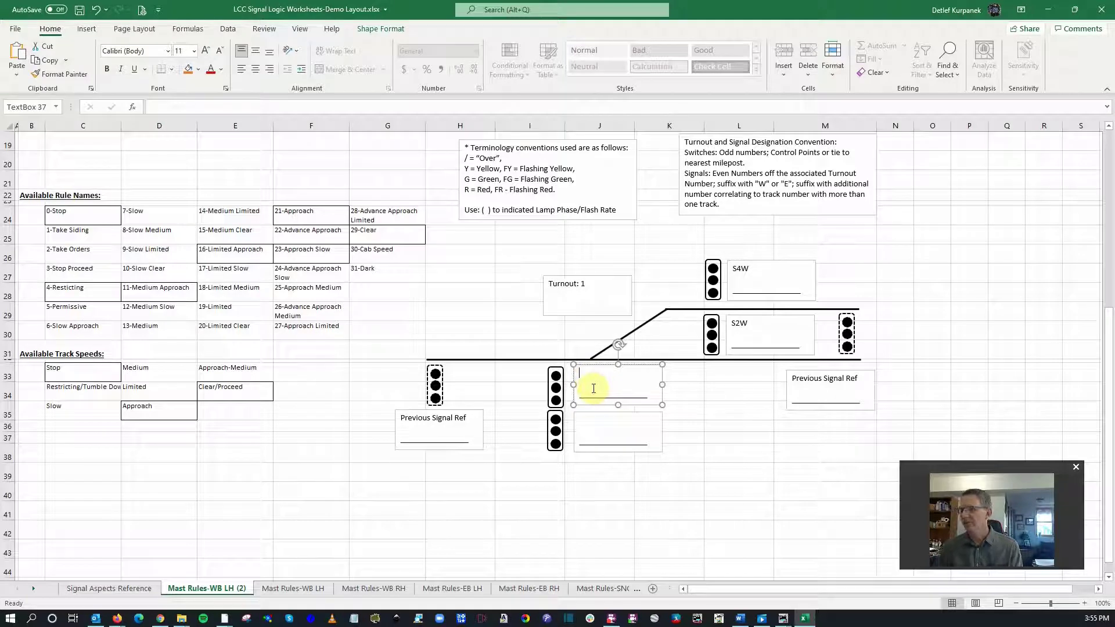
{"action": "type", "text": "S"}
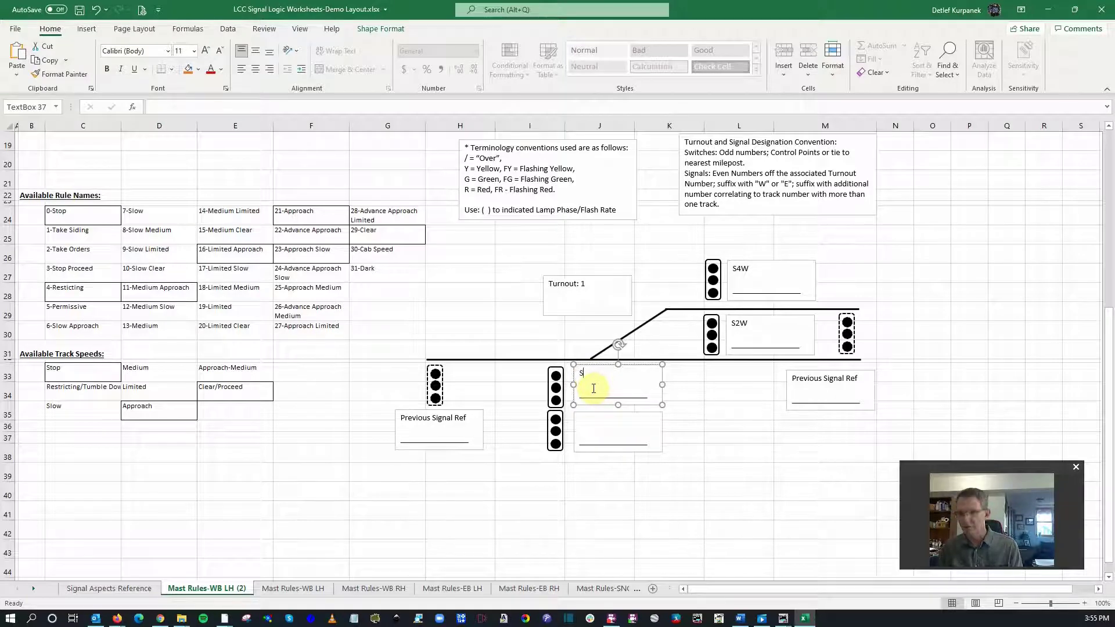
{"action": "type", "text": "2EA"}
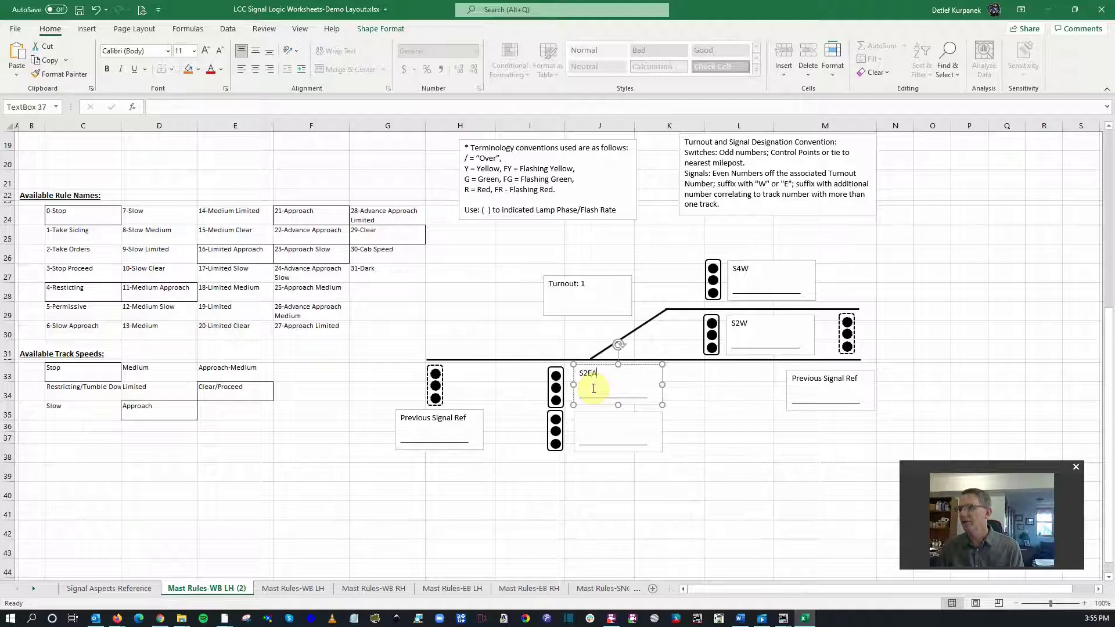
{"action": "left_click", "coordinate": [617, 422]}
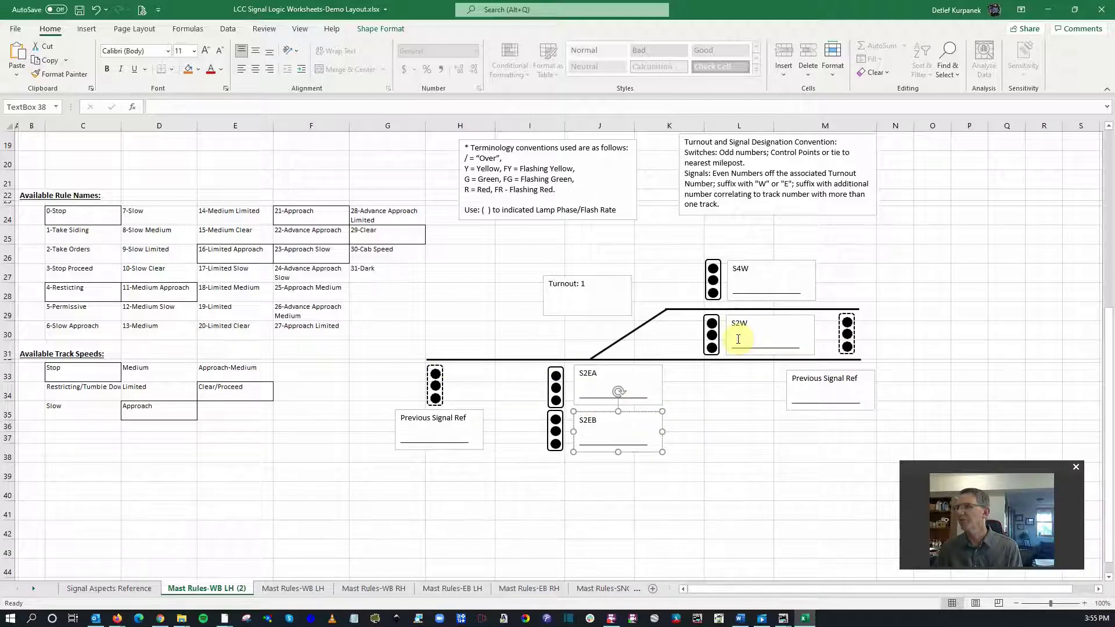
{"action": "scroll", "coordinate": [668, 290], "scroll_direction": "up", "scroll_amount": 6}
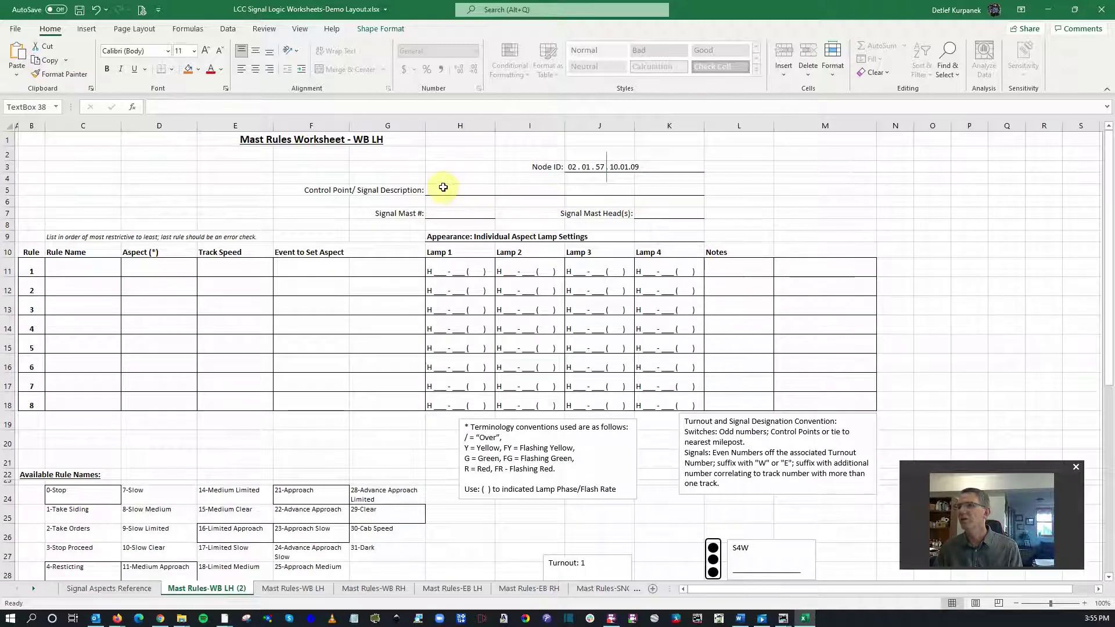
Step: Enter 'S2W - WB Home Signal' in the Control Point/Signal Description cell H5
{"action": "left_click", "coordinate": [443, 187]}
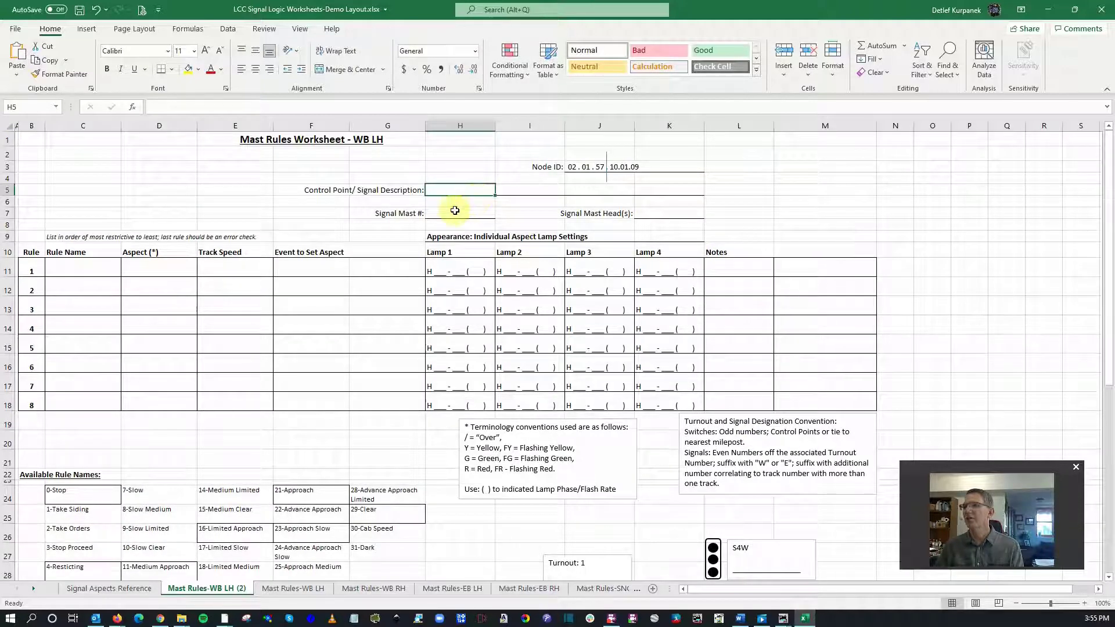
{"action": "type", "text": "S"}
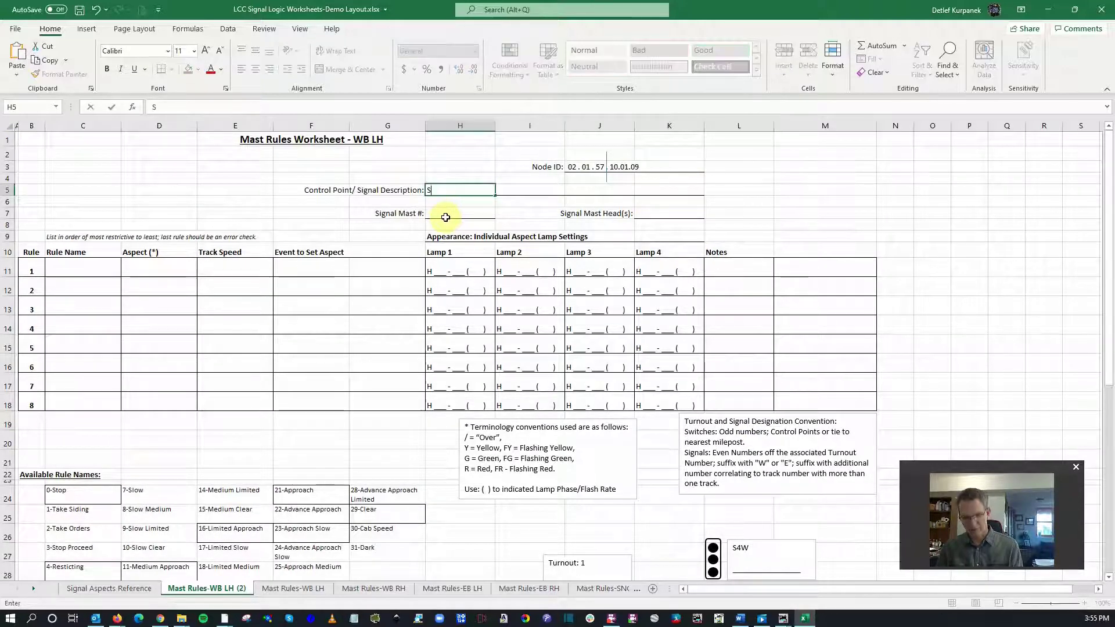
{"action": "type", "text": "2W"}
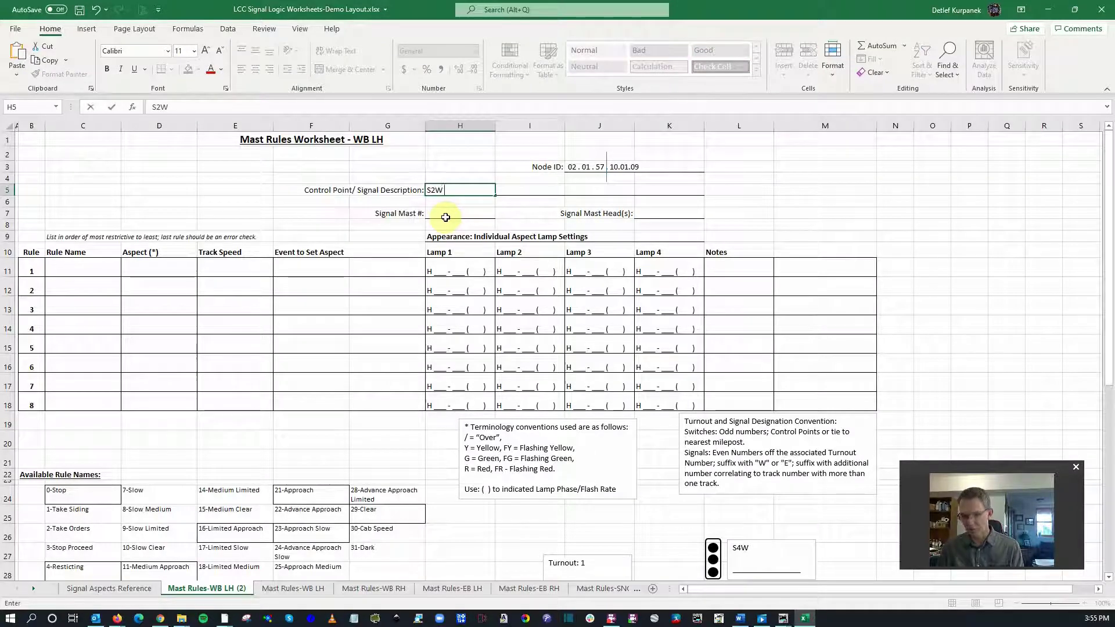
{"action": "type", "text": " - WB"}
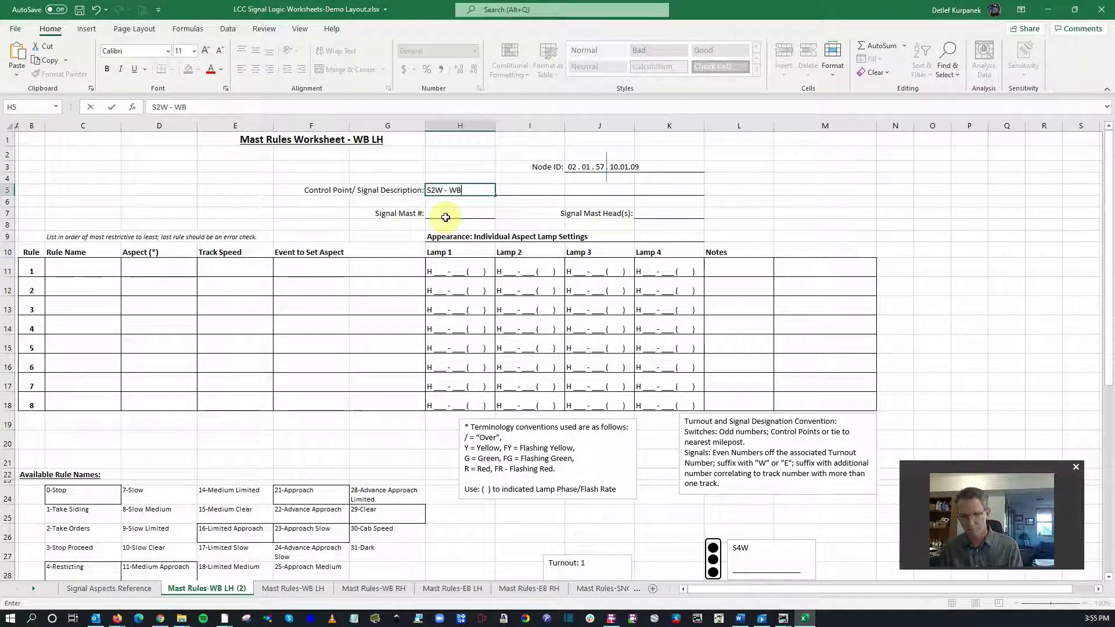
{"action": "type", "text": " Home Signal"}
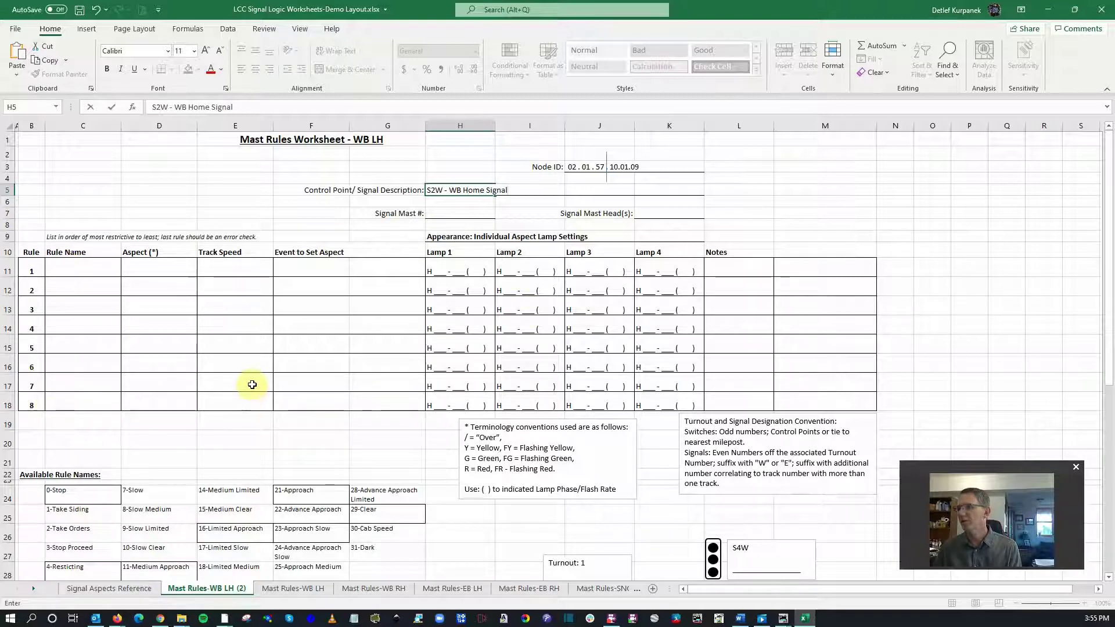
{"action": "scroll", "coordinate": [252, 385], "scroll_direction": "down", "scroll_amount": 5}
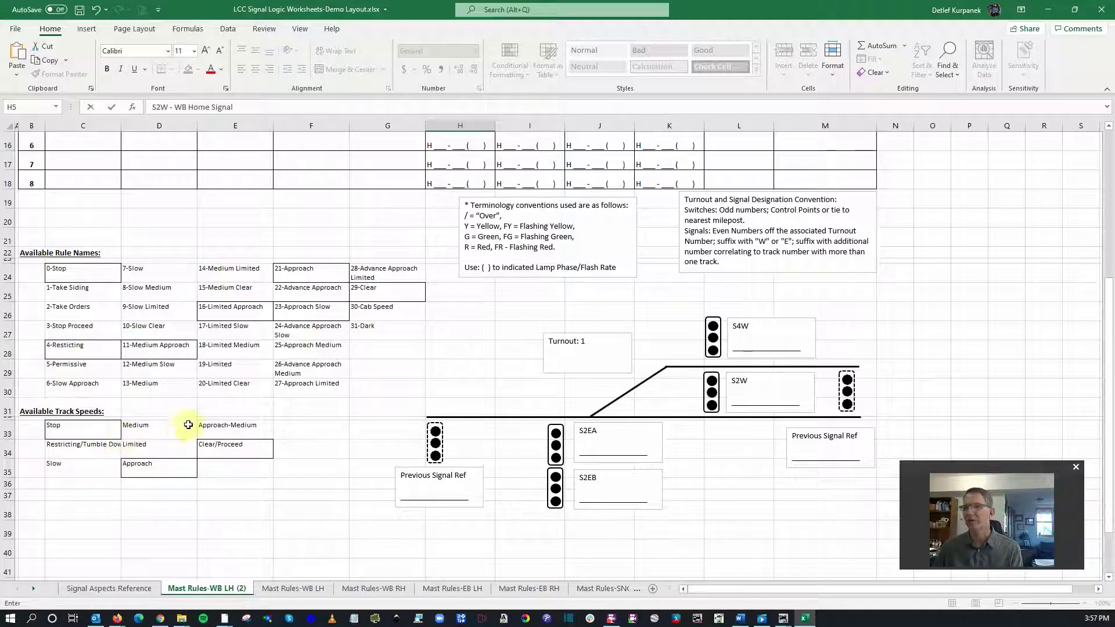
{"action": "scroll", "coordinate": [473, 348], "scroll_direction": "up", "scroll_amount": 2}
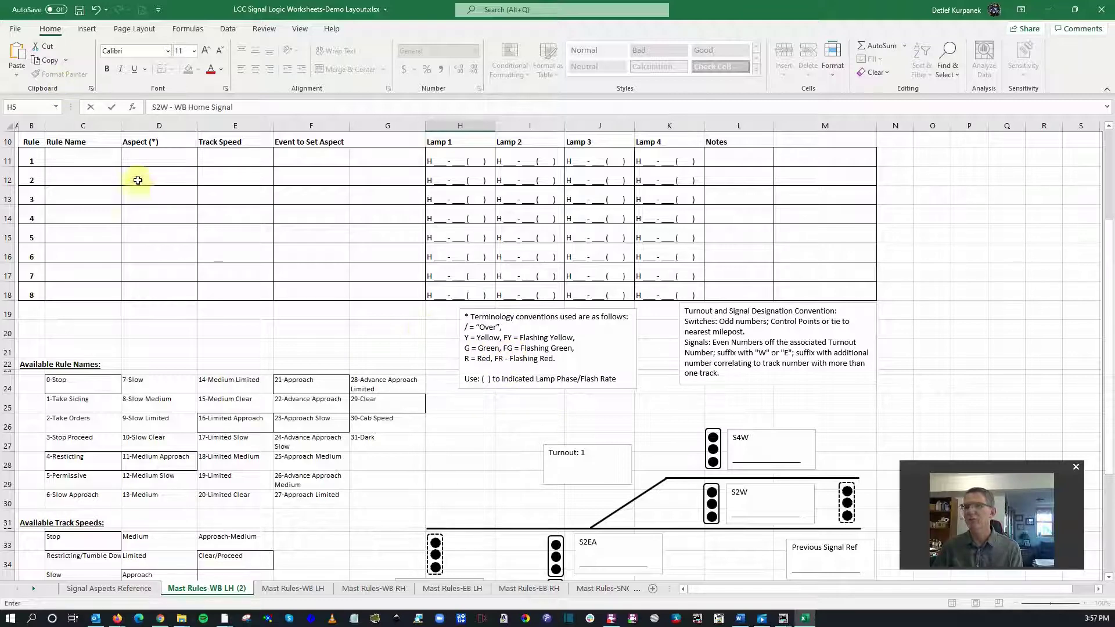
{"action": "scroll", "coordinate": [116, 197], "scroll_direction": "up", "scroll_amount": 3}
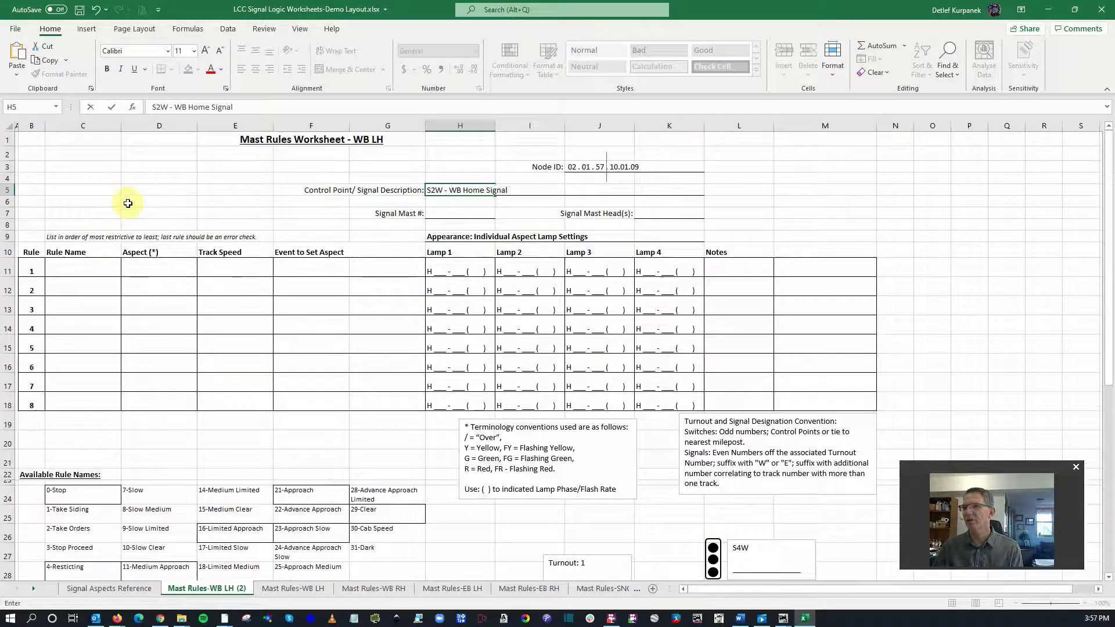
{"action": "scroll", "coordinate": [503, 355], "scroll_direction": "down", "scroll_amount": 6}
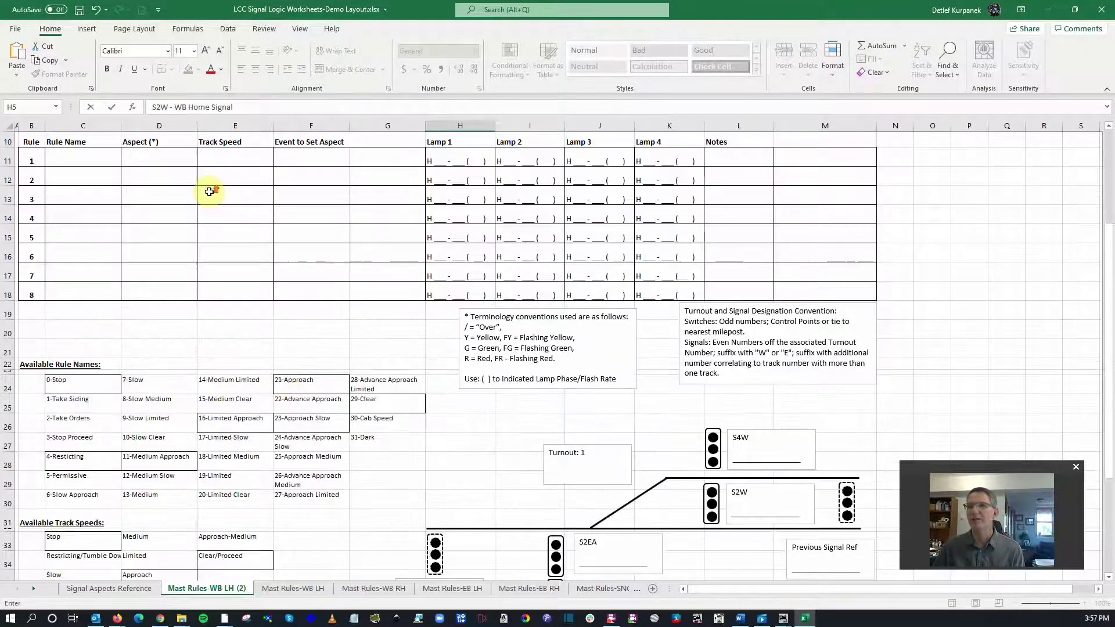
{"action": "scroll", "coordinate": [211, 186], "scroll_direction": "up", "scroll_amount": 3}
{"action": "left_click", "coordinate": [88, 161]}
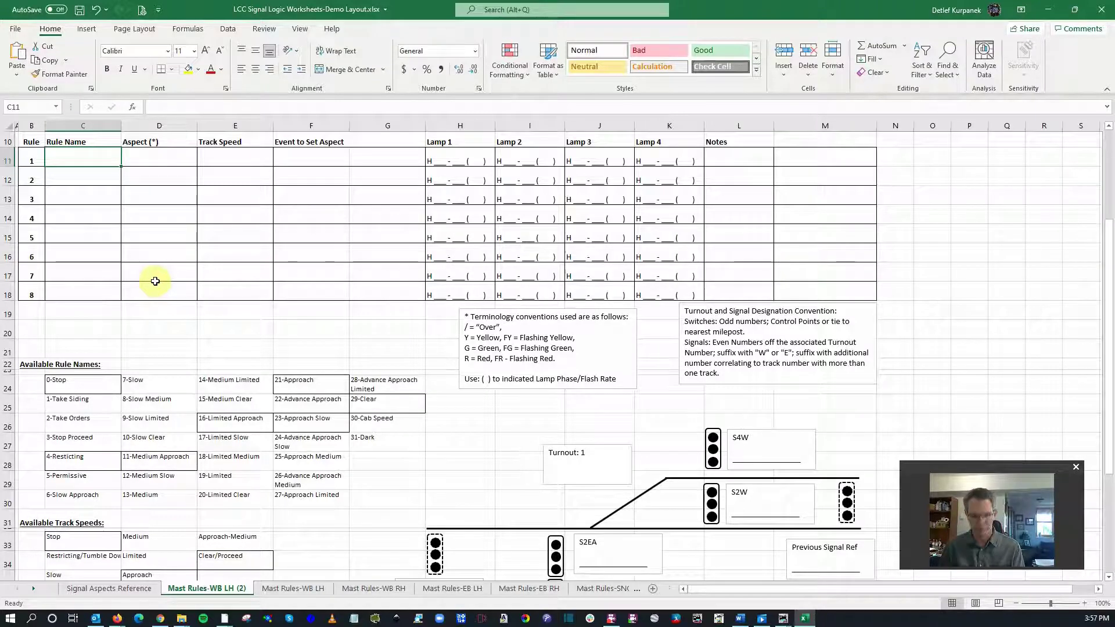
Step: Enter rule 1 as Stop with aspect R and track speed Stop
{"action": "type", "text": "Stop"}
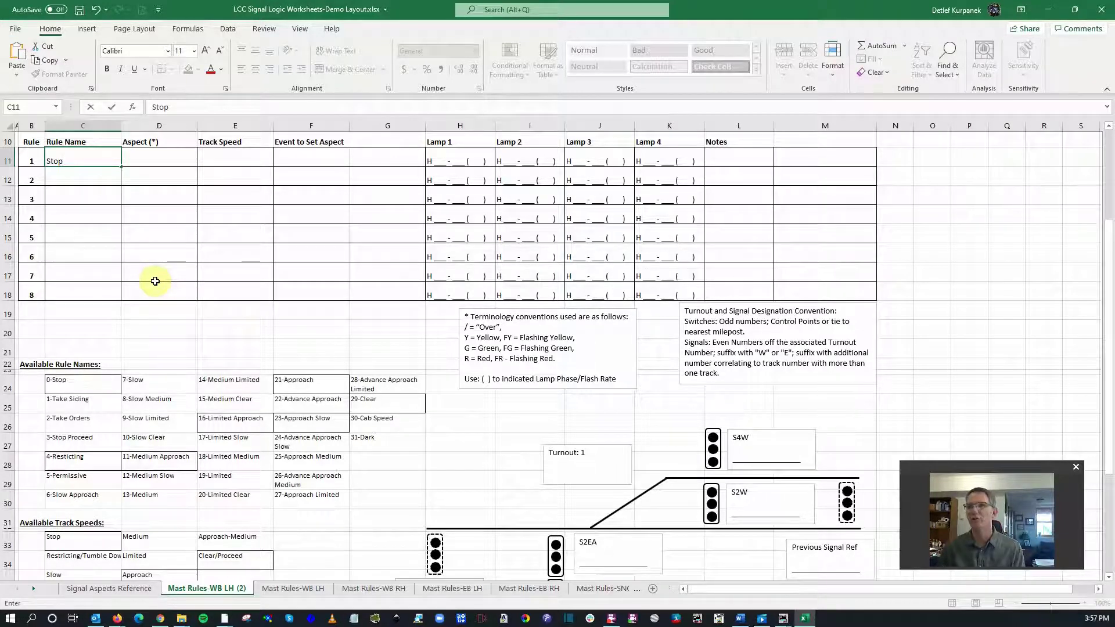
{"action": "left_click", "coordinate": [156, 156]}
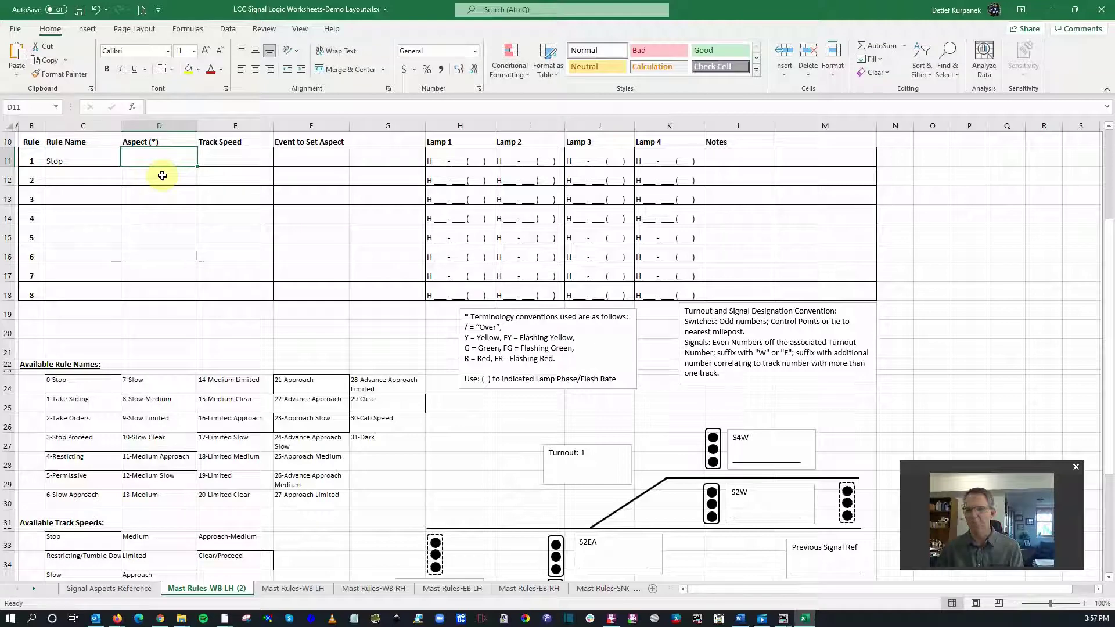
{"action": "type", "text": "R"}
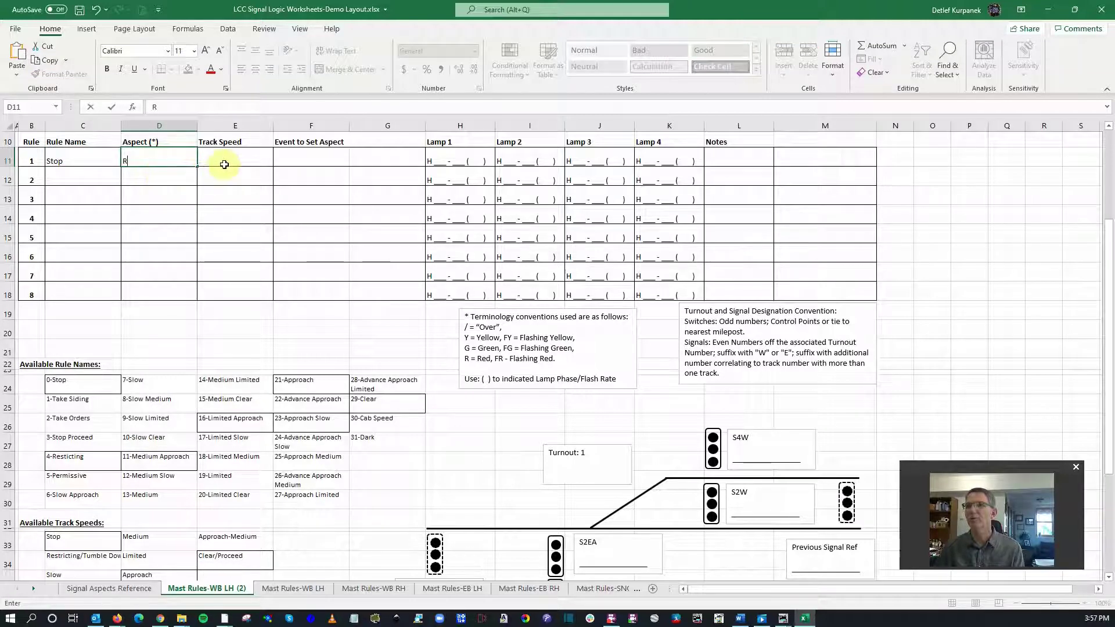
{"action": "left_click", "coordinate": [228, 160]}
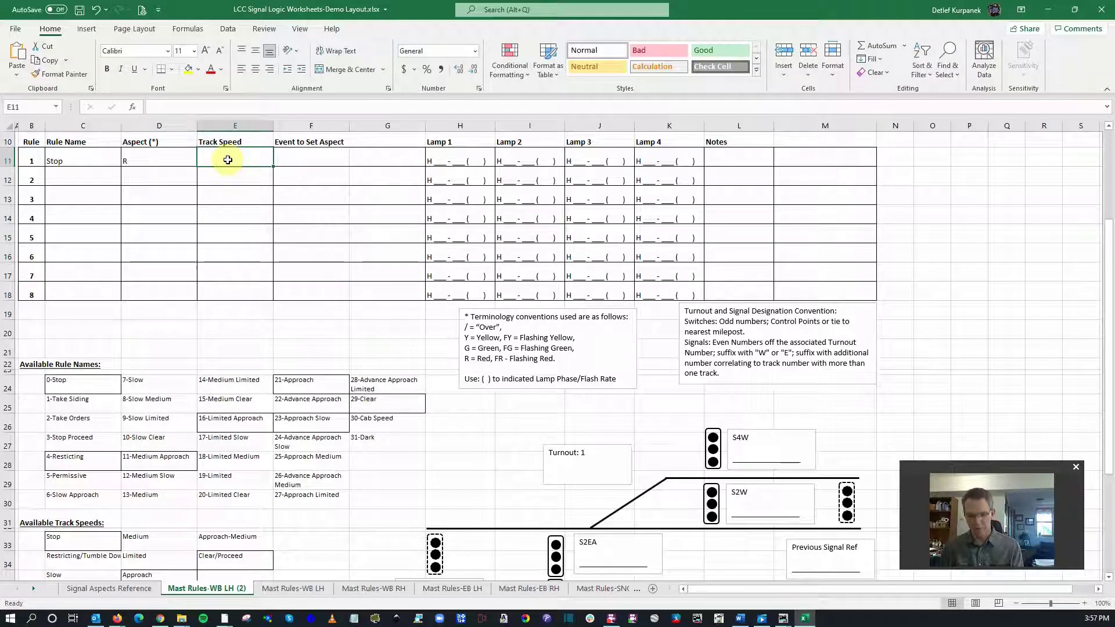
{"action": "type", "text": "Stop"}
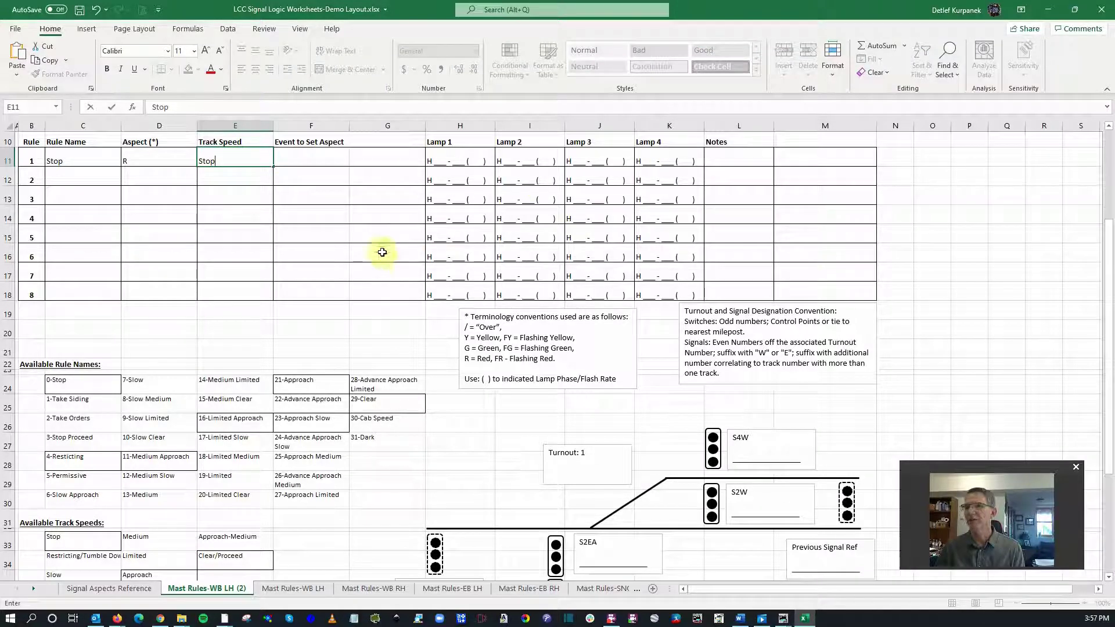
{"action": "left_click", "coordinate": [64, 176]}
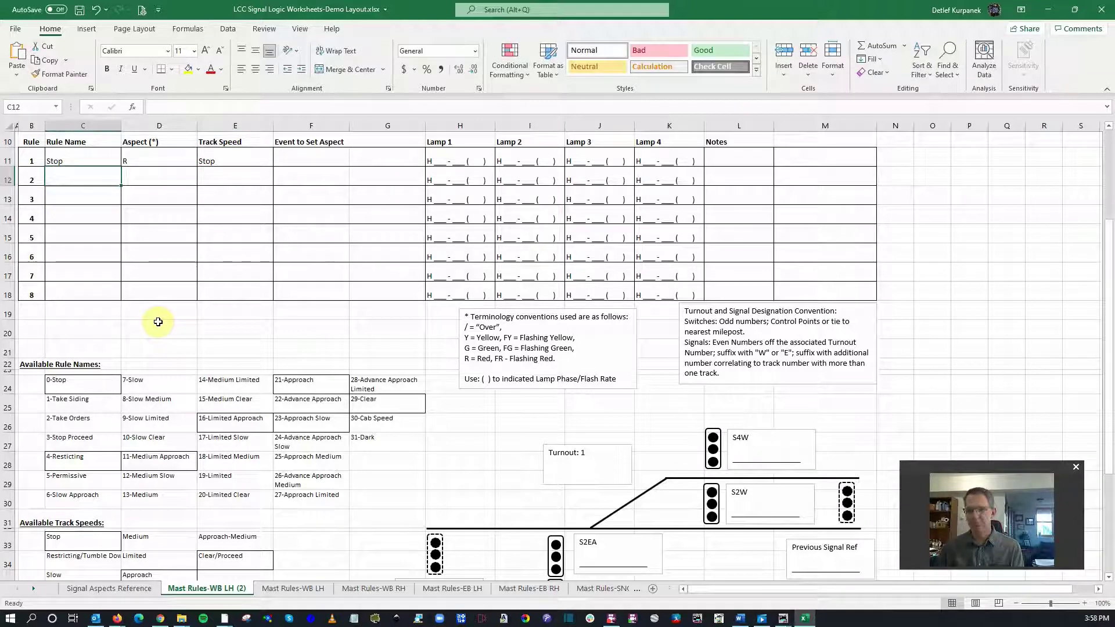
Step: Enter rule 2 as Approach with aspect Y and track speed Approach
{"action": "type", "text": "Appra"}
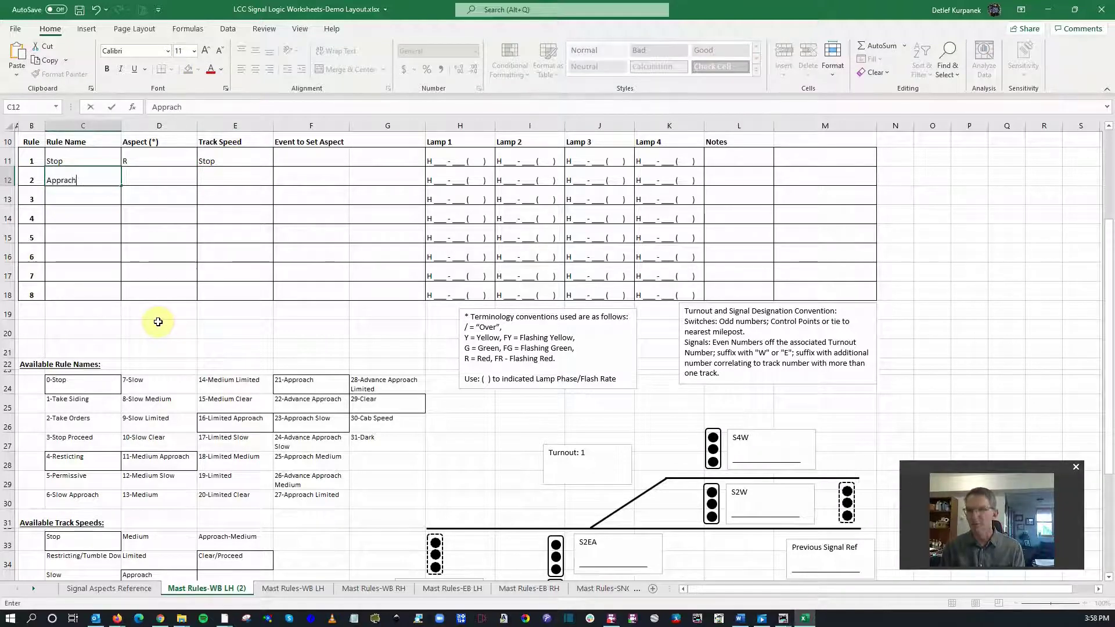
{"action": "key", "text": "BackSpace"}
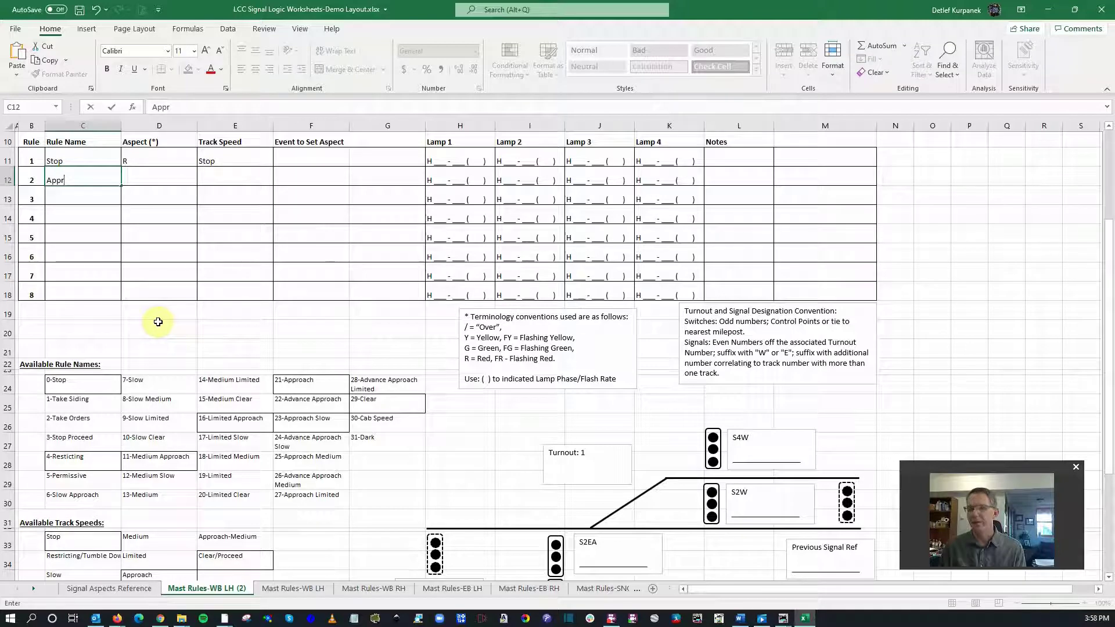
{"action": "type", "text": "oach"}
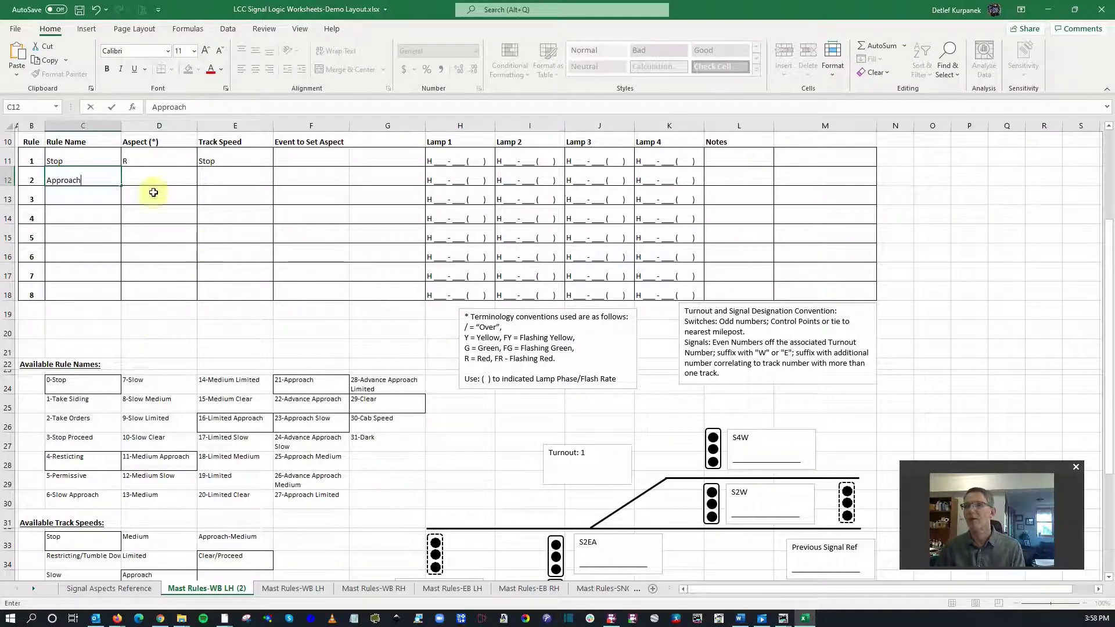
{"action": "left_click", "coordinate": [138, 178]}
{"action": "type", "text": "Y"}
{"action": "key", "text": "Tab"}
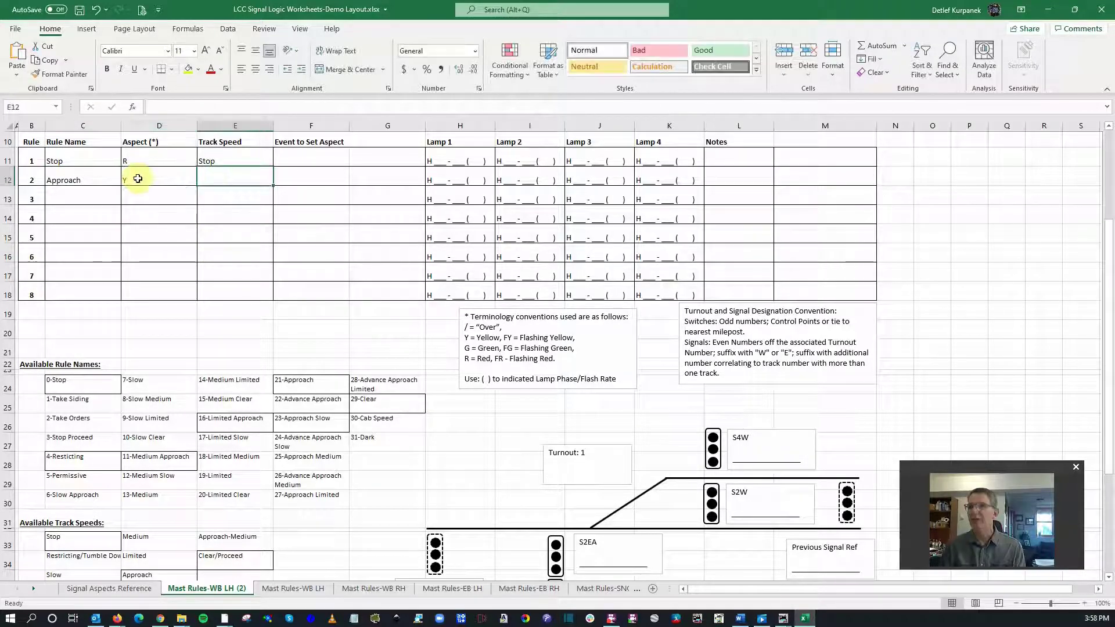
{"action": "type", "text": "Approa"}
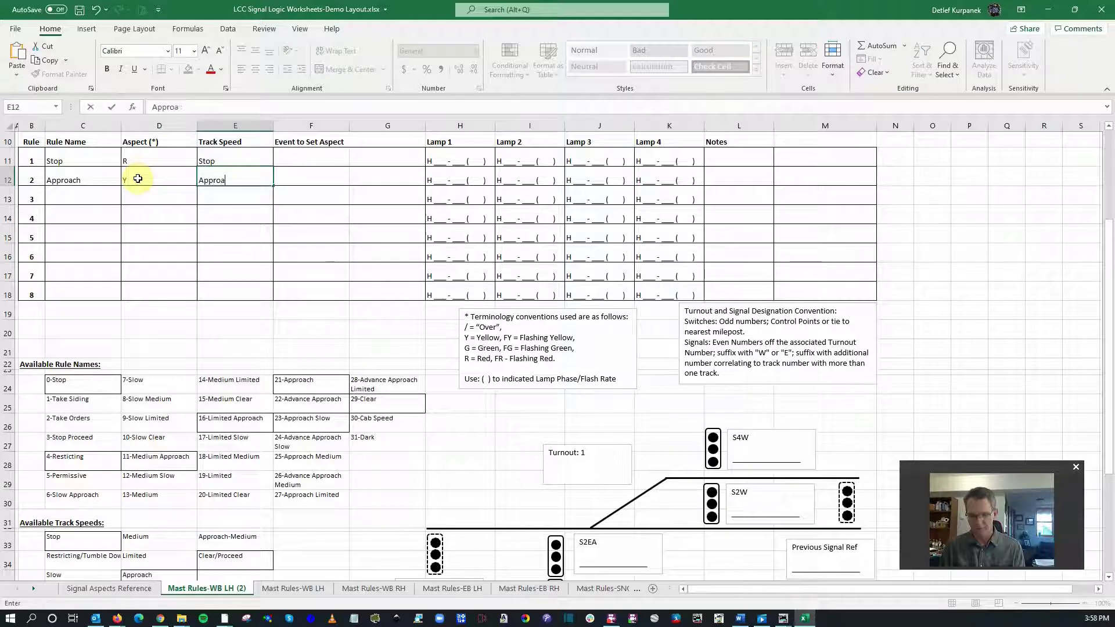
{"action": "type", "text": "ch"}
{"action": "left_click", "coordinate": [98, 199]}
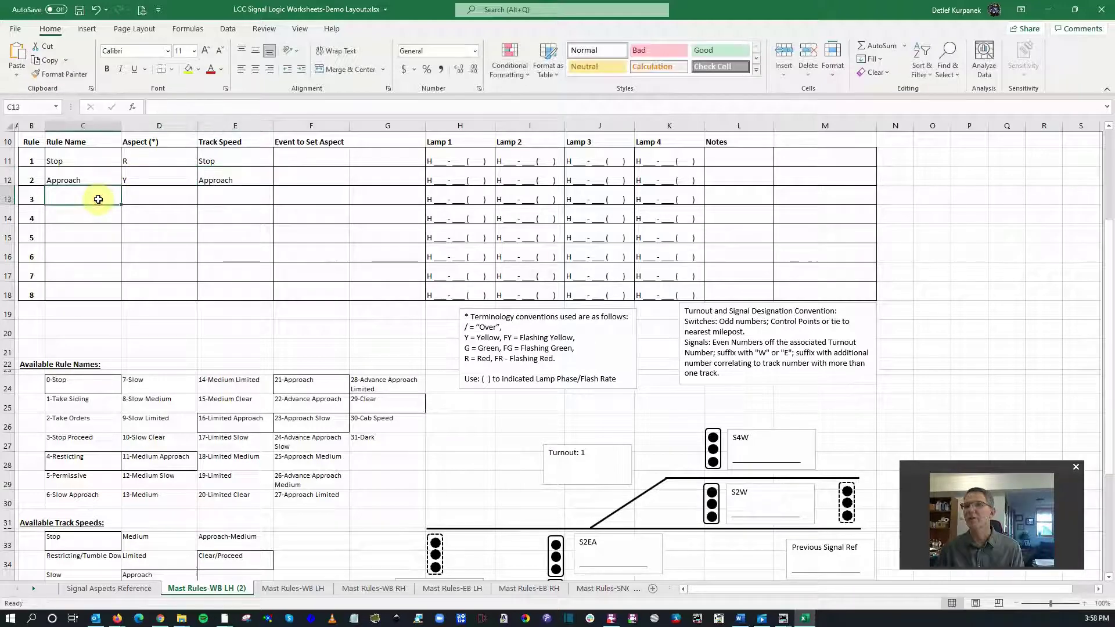
Step: Enter rule 3 as Clear with aspect G and track speed Clear
{"action": "type", "text": "Clear"}
{"action": "key", "text": "Tab"}
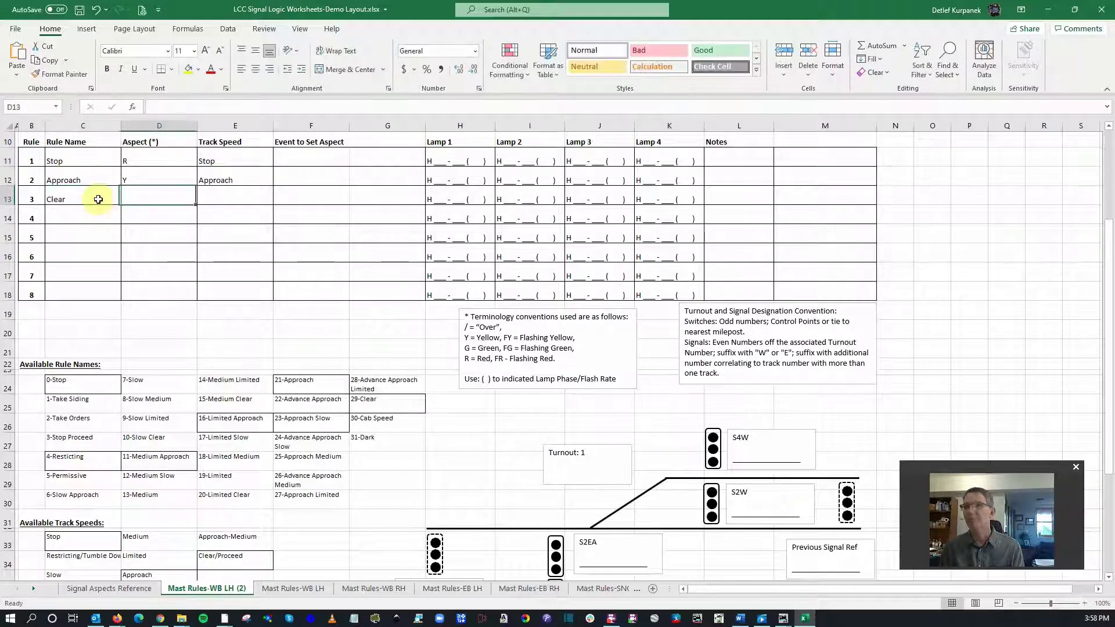
{"action": "type", "text": "G"}
{"action": "key", "text": "Tab"}
{"action": "type", "text": "C"}
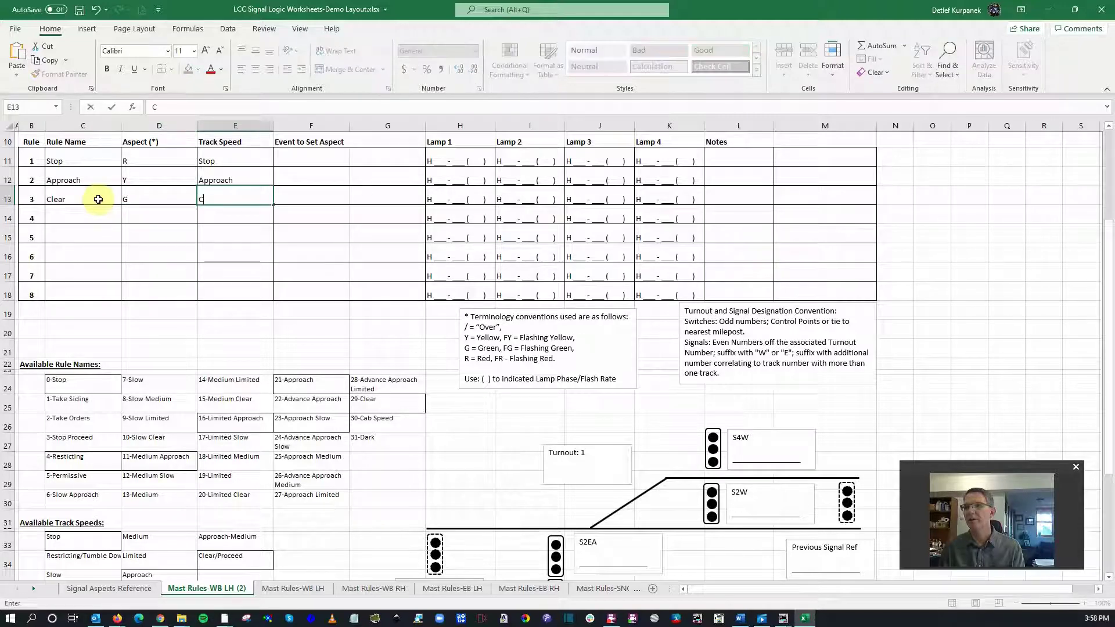
{"action": "type", "text": "lear"}
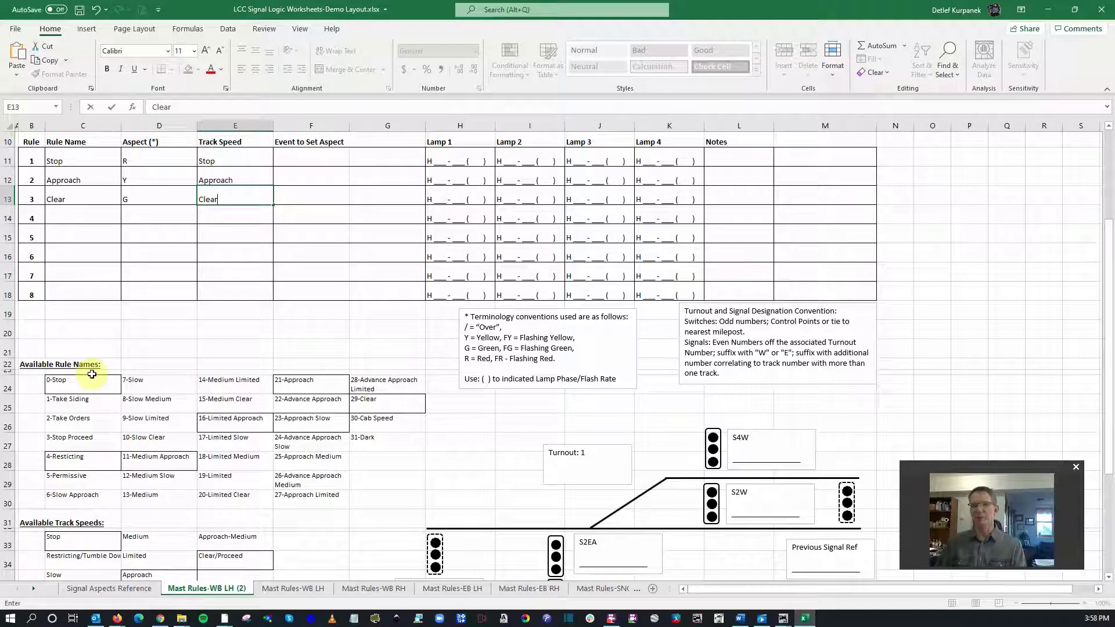
{"action": "left_click", "coordinate": [79, 223]}
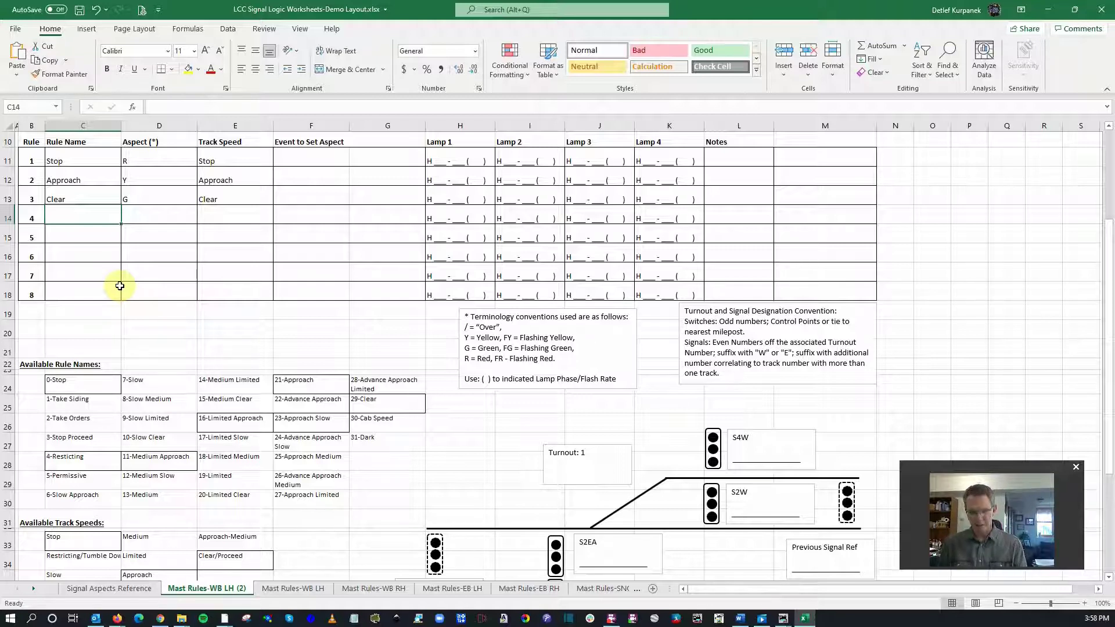
Step: Fill rule 4's row with LOGIC ALERT, aspect RYG and track speed Stop
{"action": "type", "text": "LOGI"}
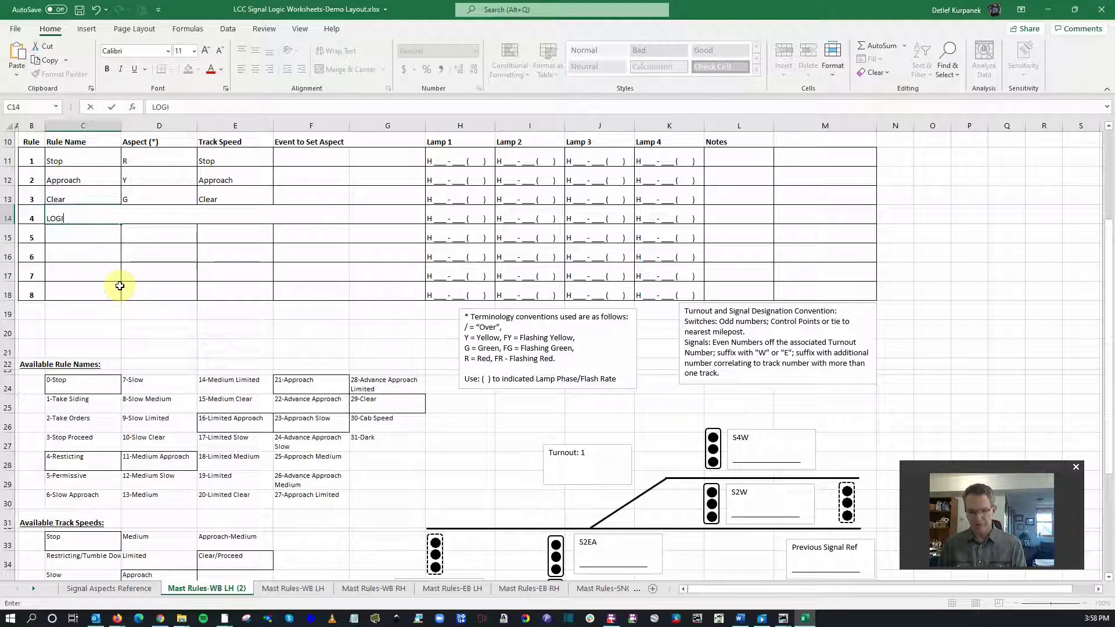
{"action": "type", "text": "C ALERT"}
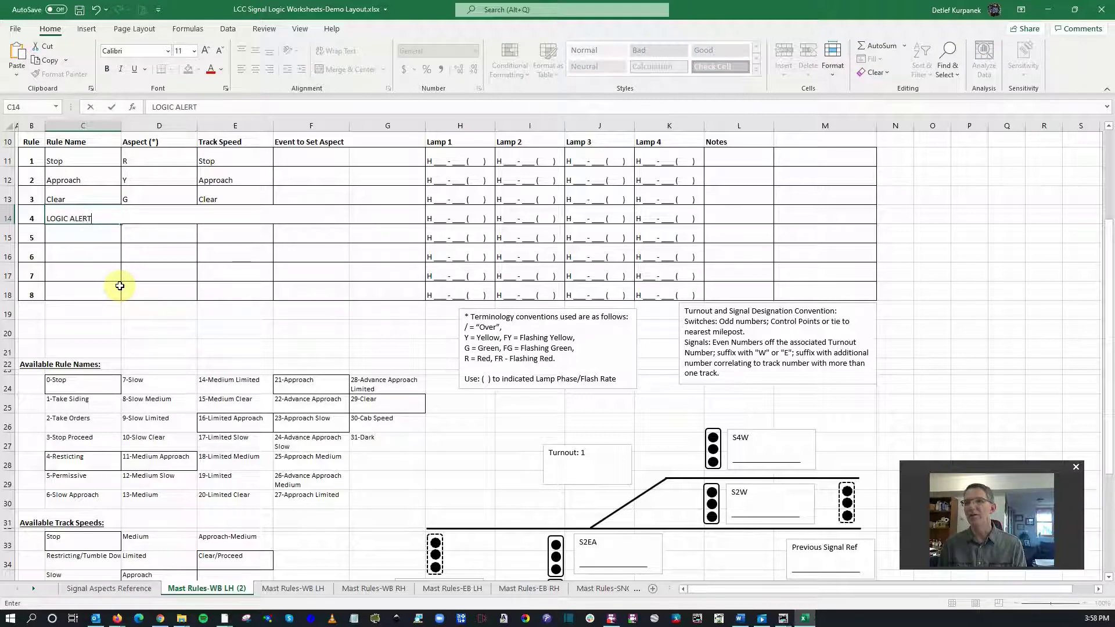
{"action": "key", "text": "Tab"}
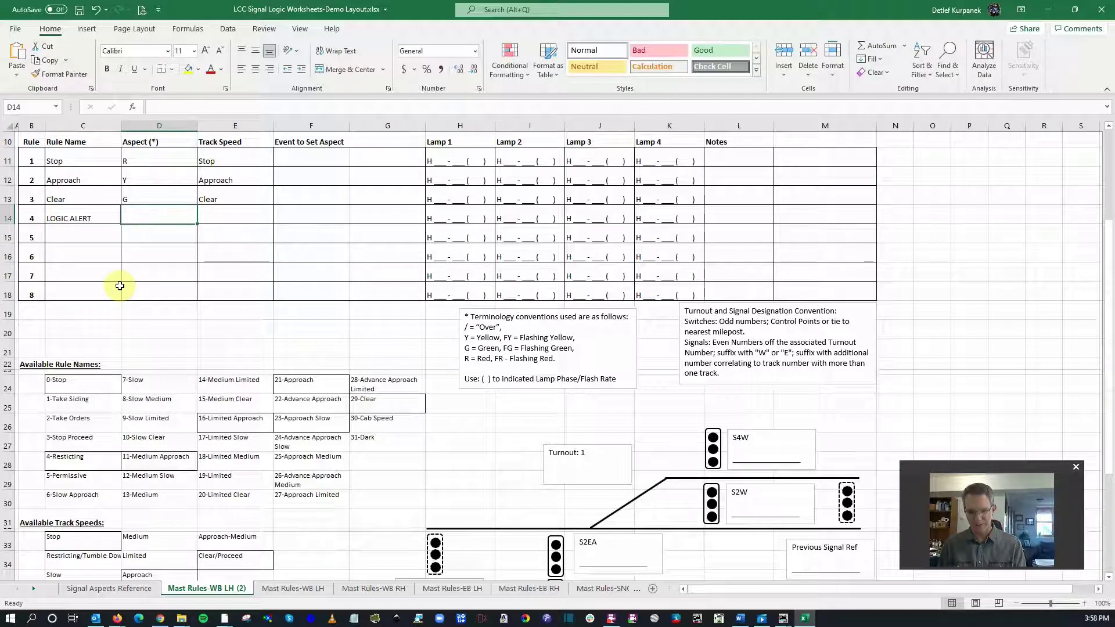
{"action": "type", "text": "RYG"}
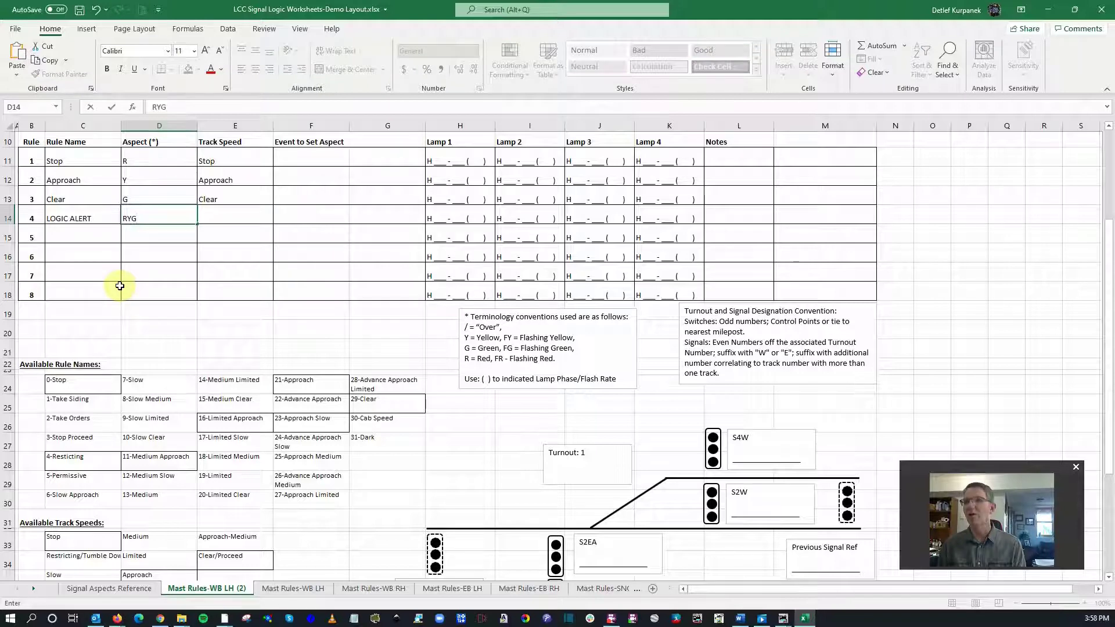
{"action": "key", "text": "Tab"}
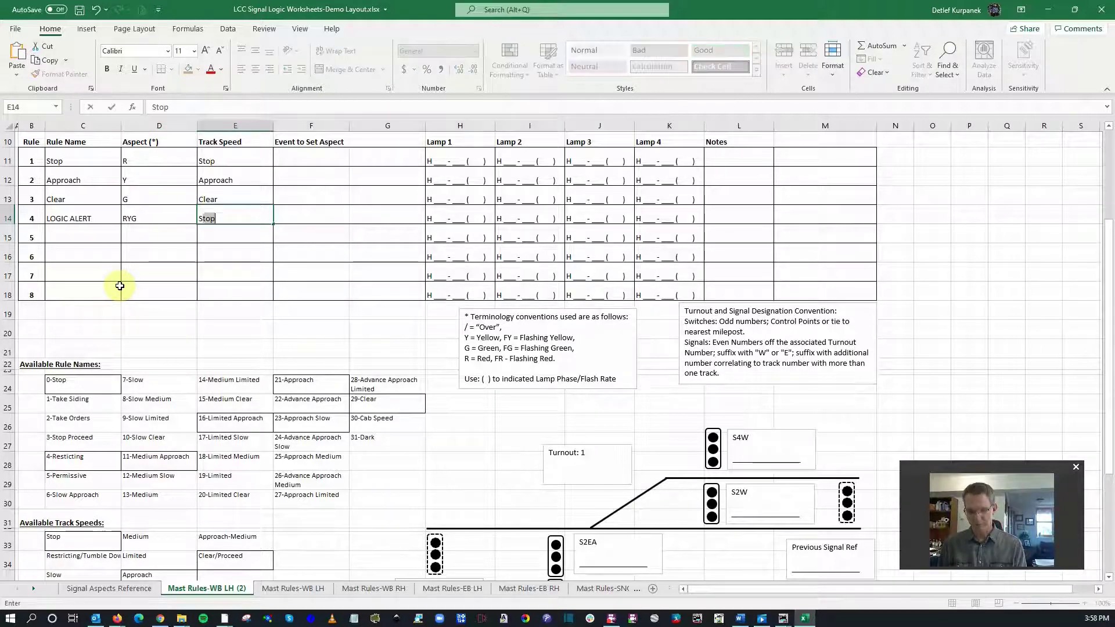
{"action": "key", "text": "Tab"}
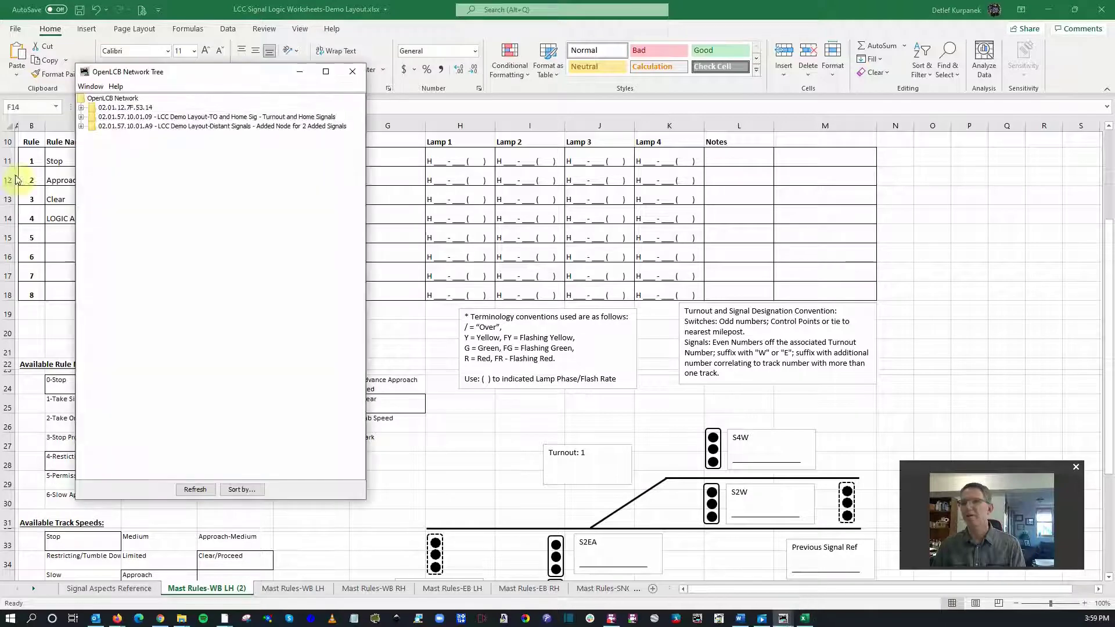
Step: Open the Turnout and Home Signals node's configuration dialog from the network tree
{"action": "left_click", "coordinate": [81, 117]}
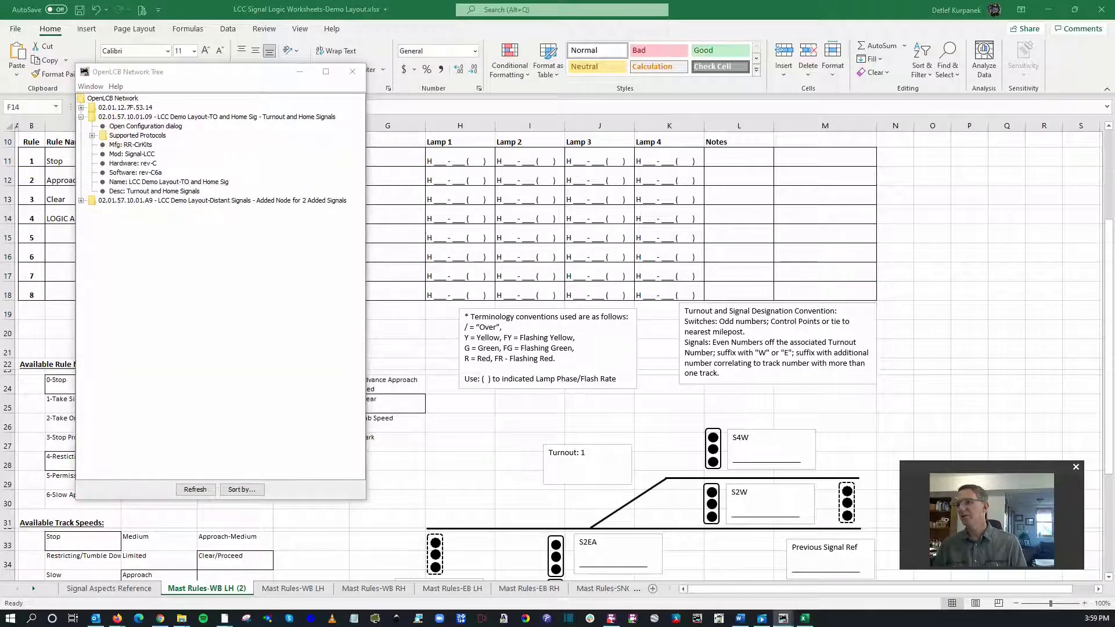
{"action": "left_click_drag", "start_coordinate": [418, 9], "coordinate": [903, 50]}
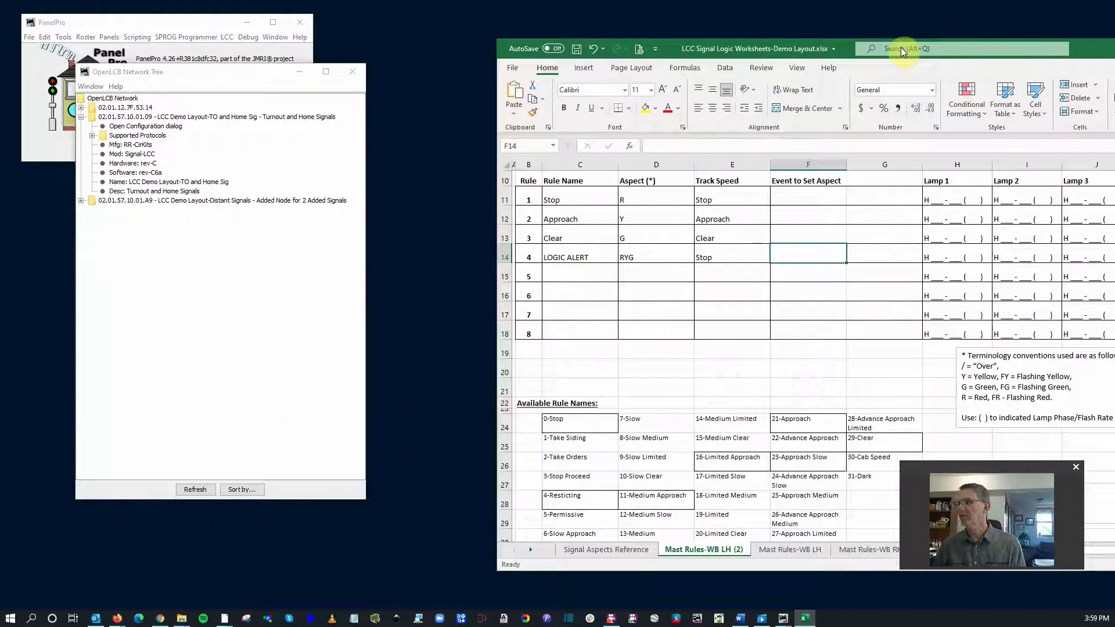
{"action": "left_click", "coordinate": [145, 126]}
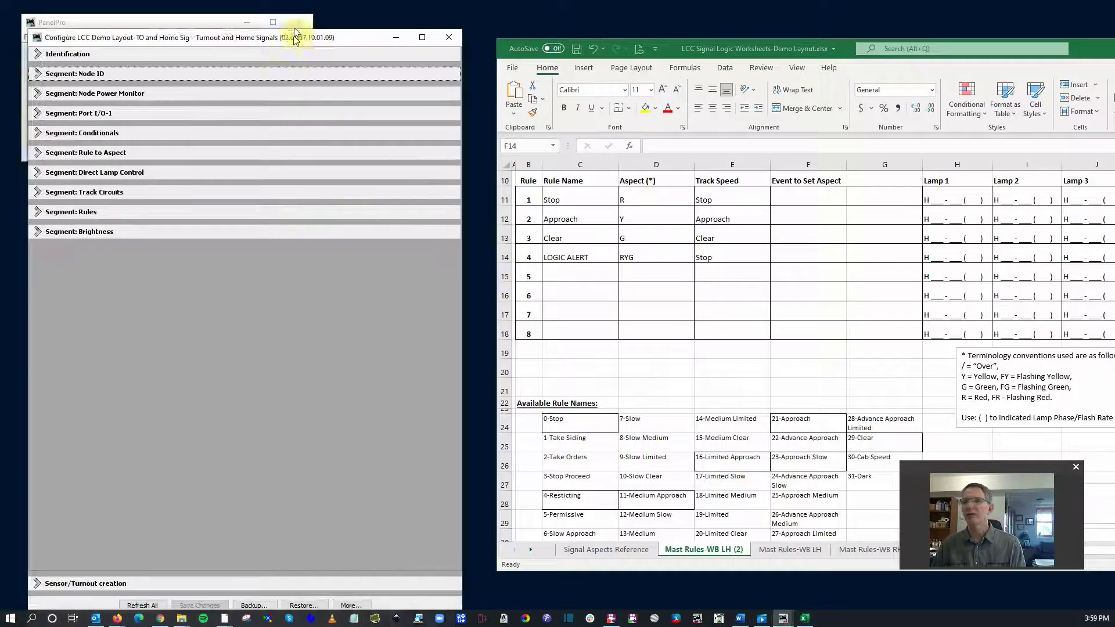
{"action": "left_click_drag", "start_coordinate": [297, 37], "coordinate": [297, 25]}
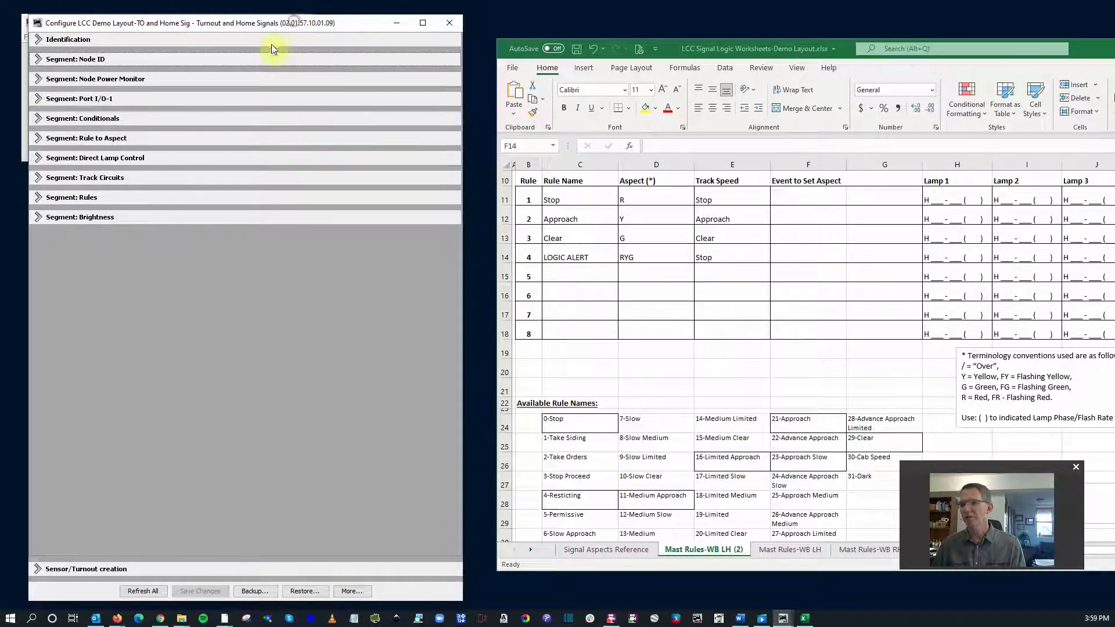
Step: Expand the Rule to Aspect segment and display Mast 1's settings
{"action": "left_click", "coordinate": [39, 138]}
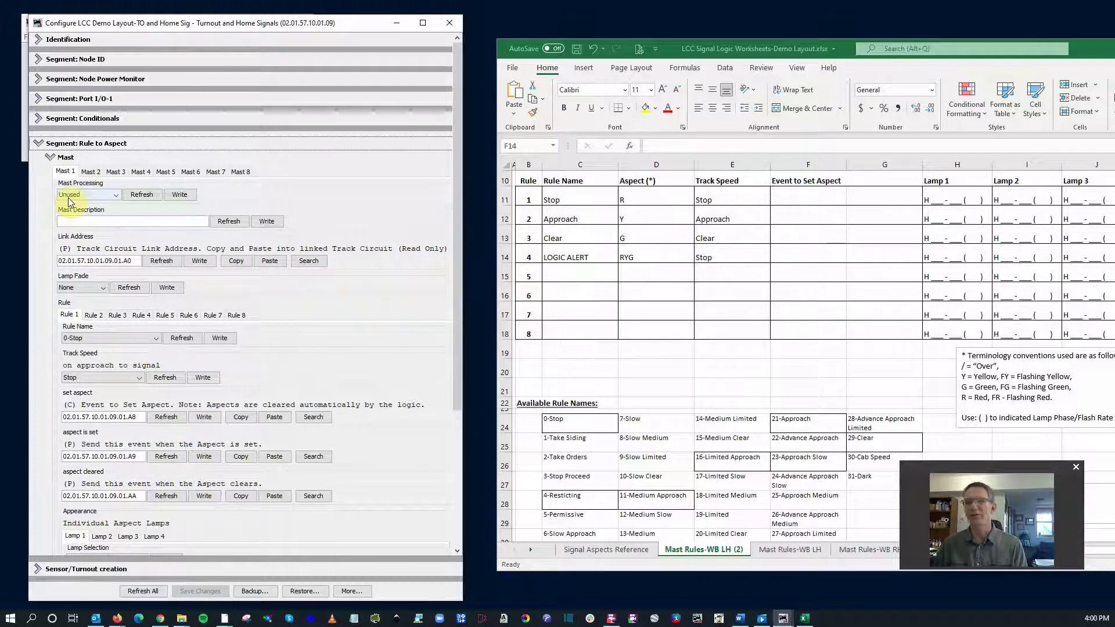
{"action": "left_click", "coordinate": [93, 173]}
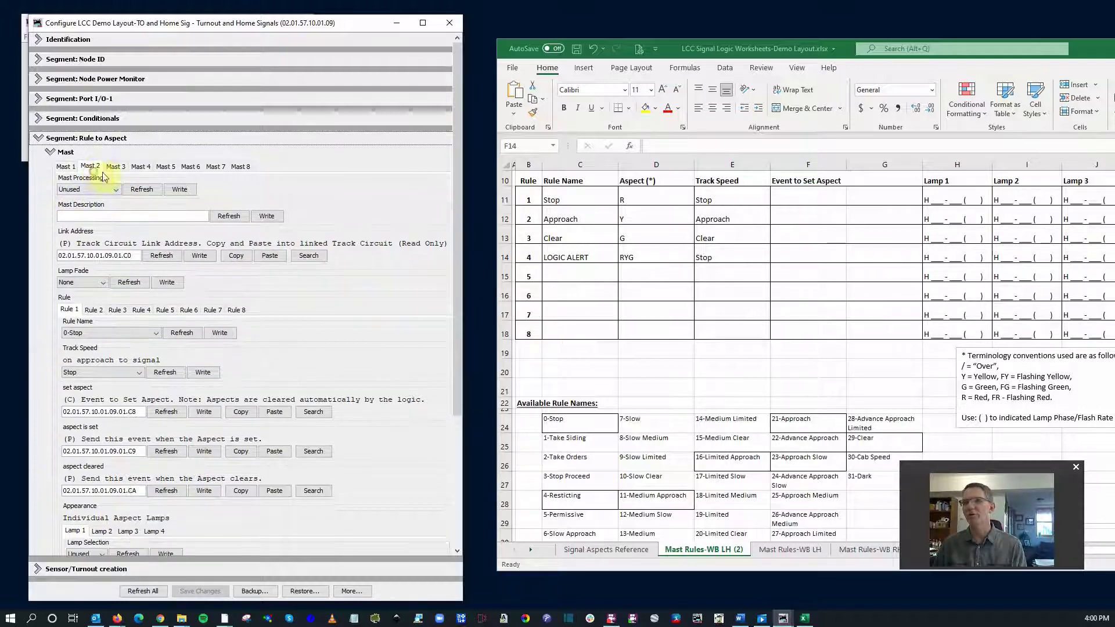
{"action": "left_click", "coordinate": [116, 167]}
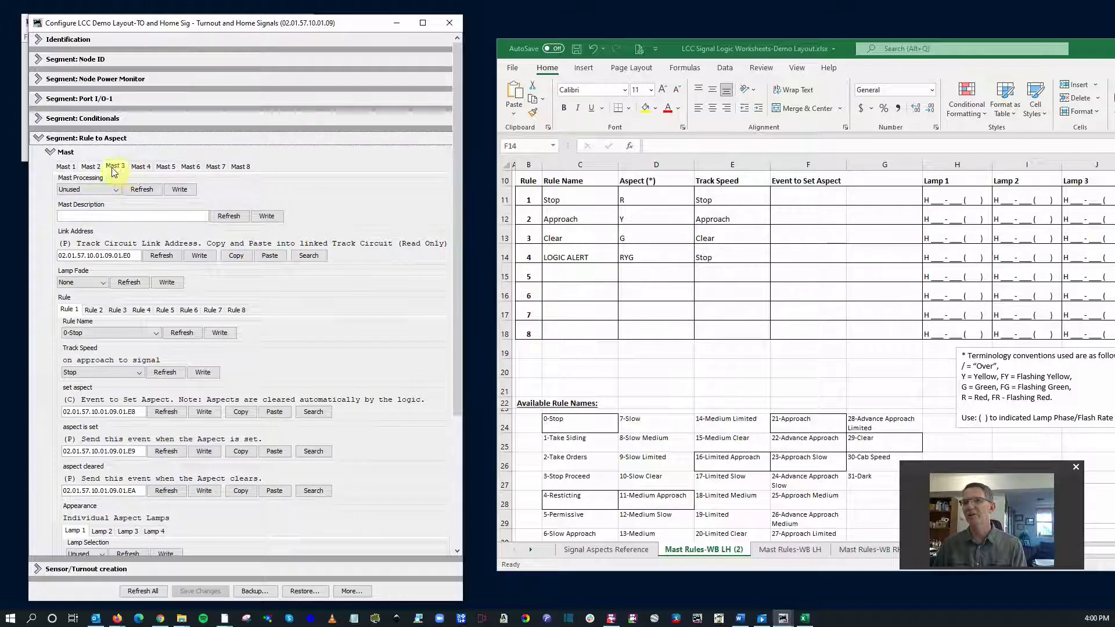
{"action": "left_click", "coordinate": [60, 168]}
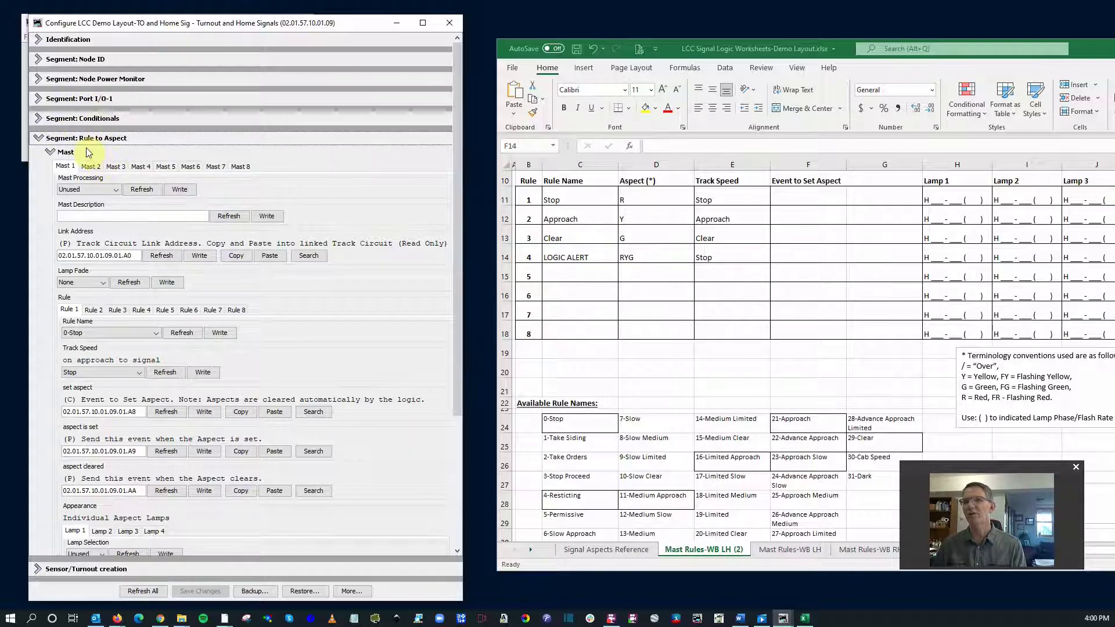
{"action": "left_click", "coordinate": [117, 189]}
Step: Set Mast 1 processing to Normal and write the description S2W
{"action": "left_click", "coordinate": [99, 210]}
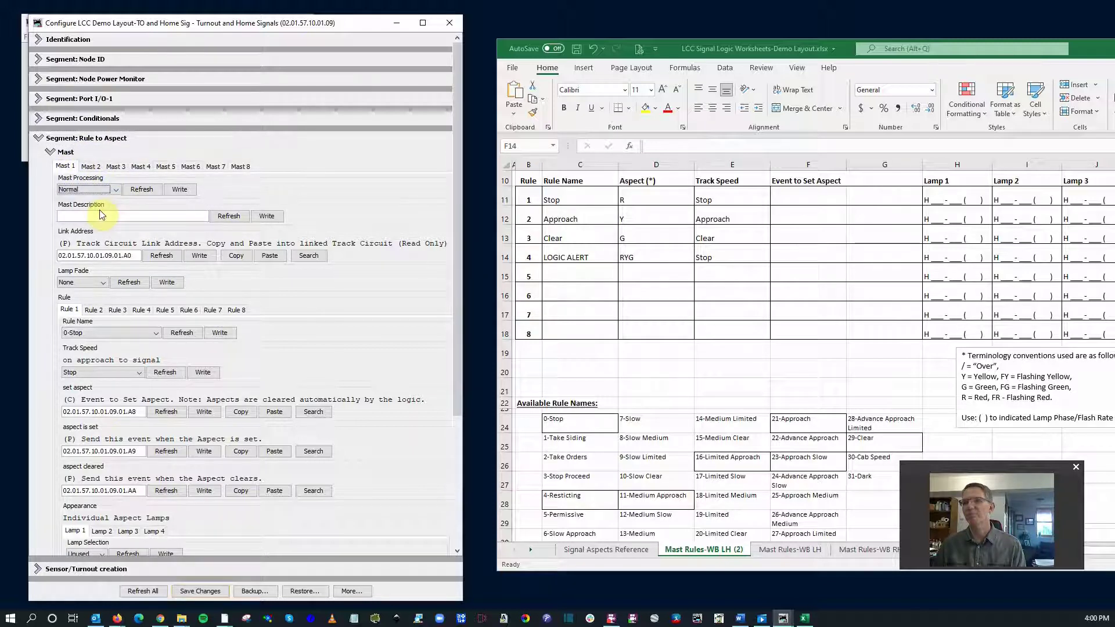
{"action": "left_click", "coordinate": [98, 215]}
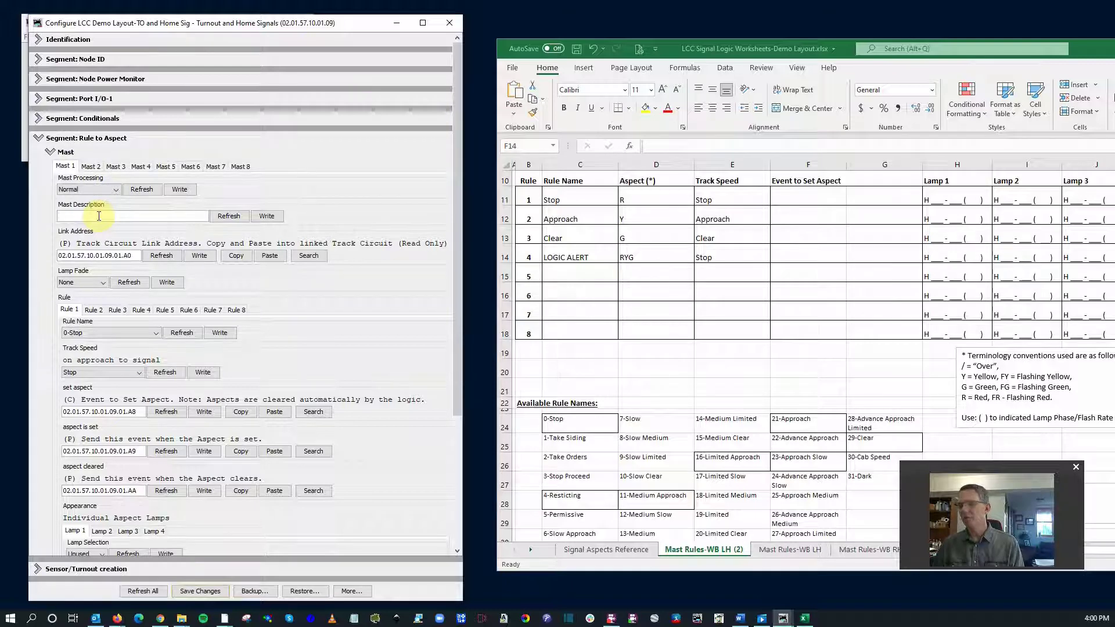
{"action": "type", "text": "S2W"}
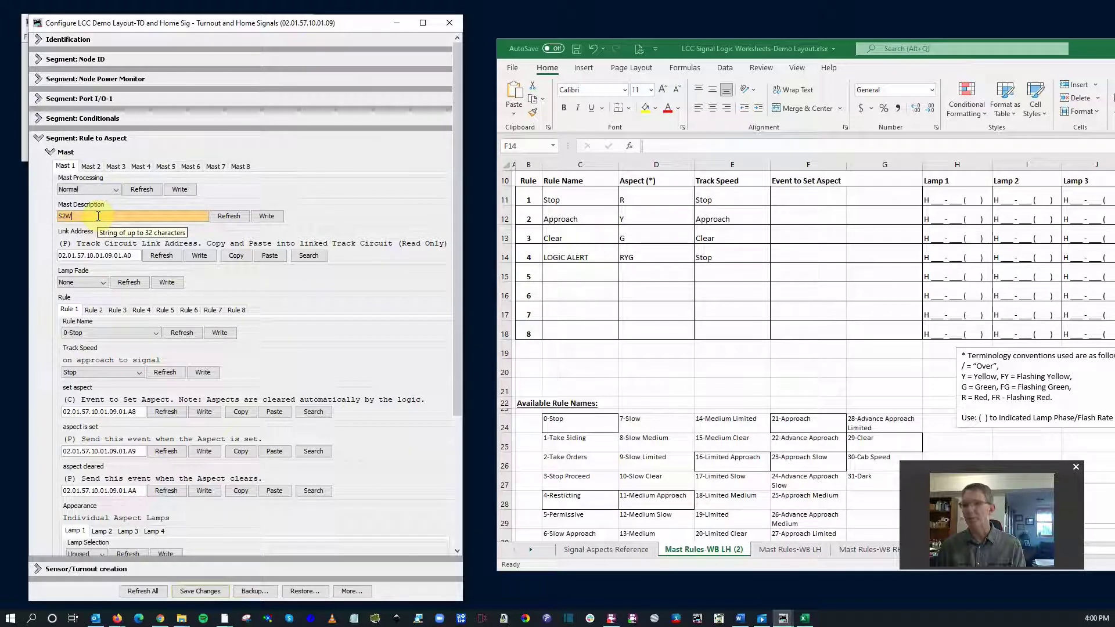
{"action": "left_click", "coordinate": [264, 216]}
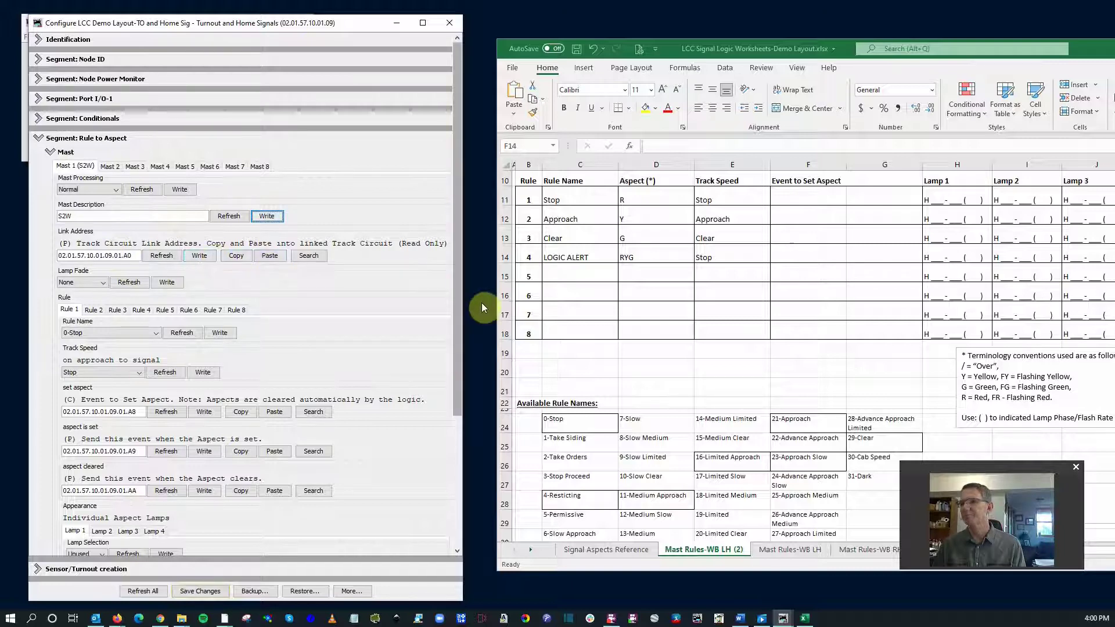
Step: Set Mast 1's lamp fade to Incandescent
{"action": "left_click_drag", "start_coordinate": [462, 301], "coordinate": [501, 302]}
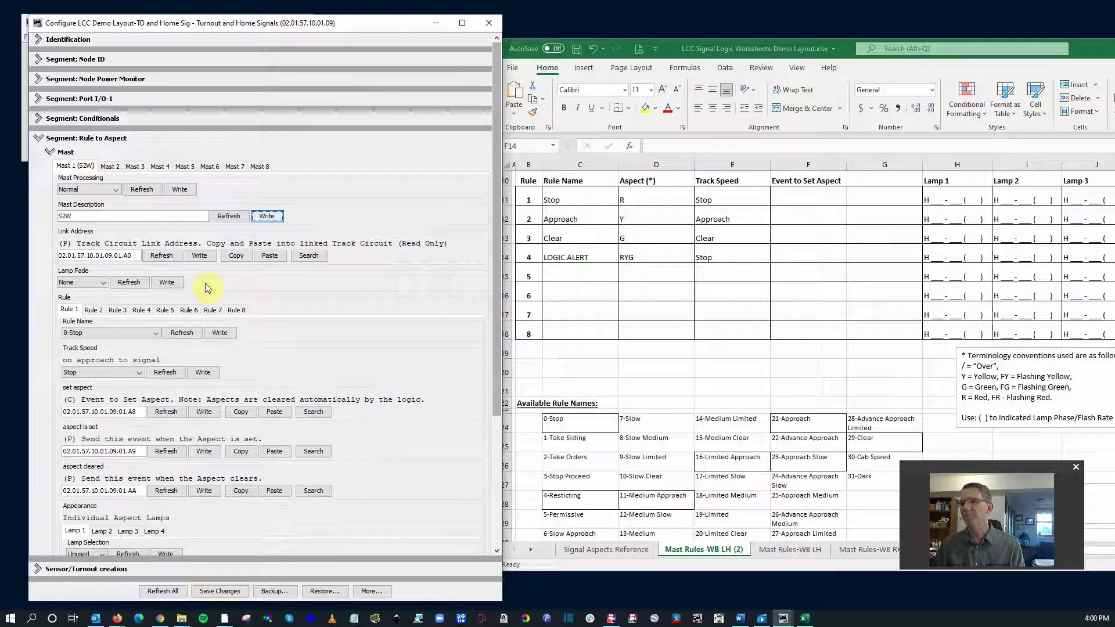
{"action": "scroll", "coordinate": [188, 284], "scroll_direction": "down", "scroll_amount": 3}
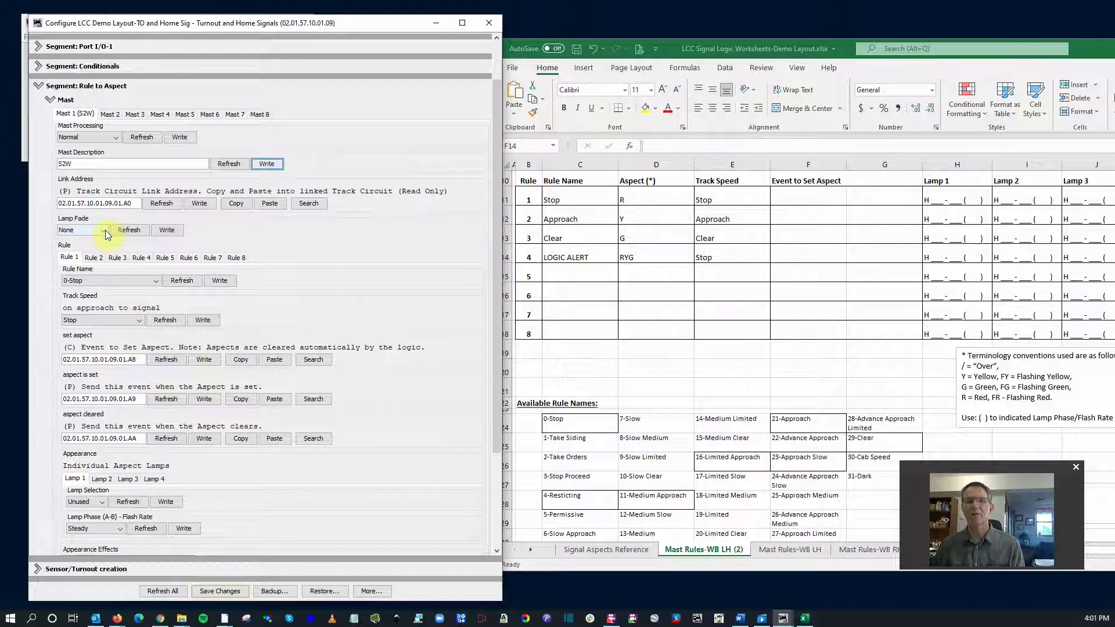
{"action": "left_click", "coordinate": [106, 230]}
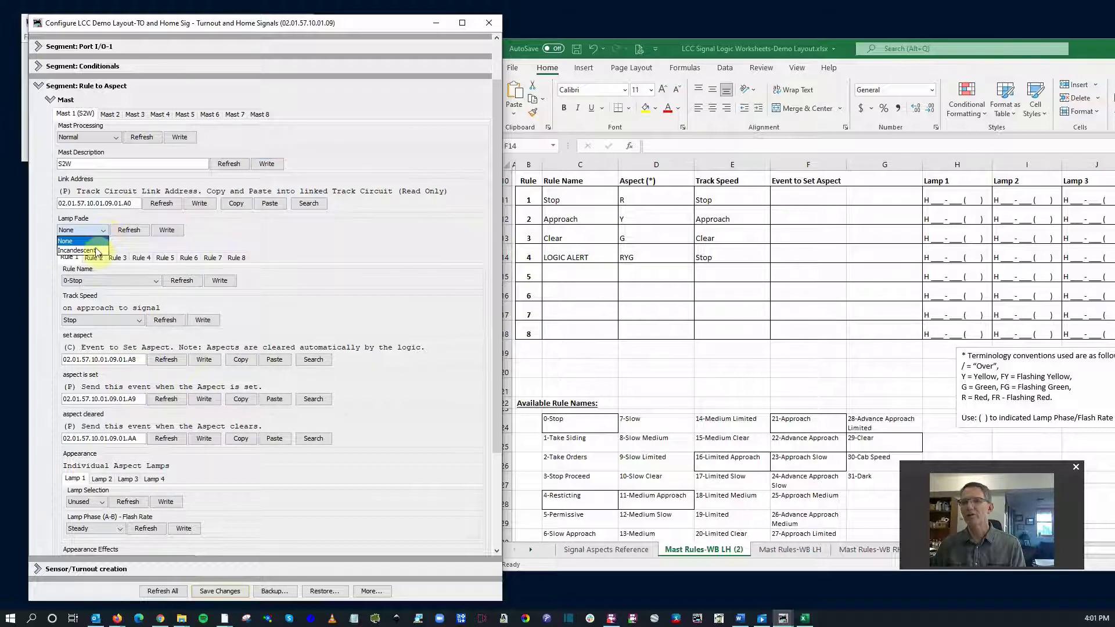
{"action": "left_click", "coordinate": [95, 251]}
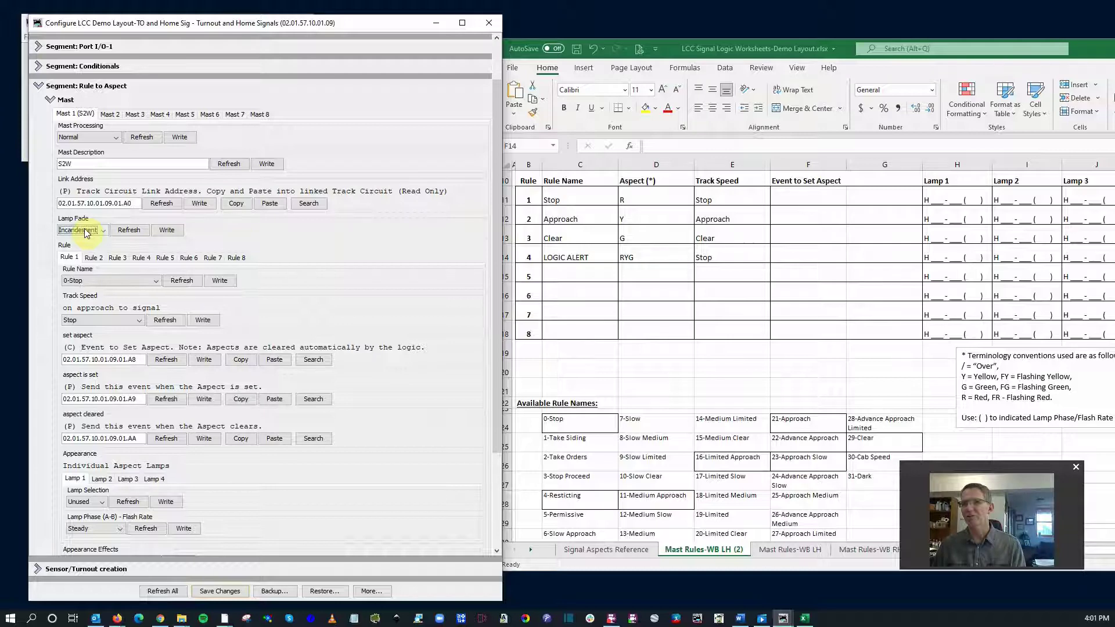
{"action": "scroll", "coordinate": [85, 232], "scroll_direction": "down", "scroll_amount": 3}
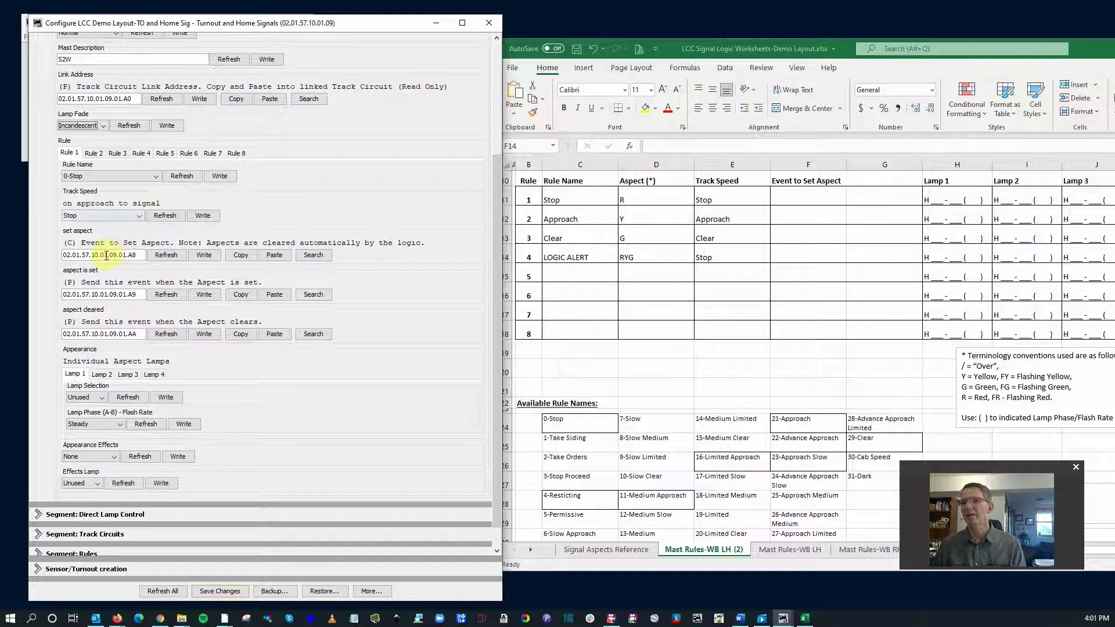
Step: Copy Mast 1's set-aspect event 02.01.57.10.01.09.01.A8 from PanelPro into Excel cell F11
{"action": "left_click_drag", "start_coordinate": [142, 256], "coordinate": [55, 252]}
{"action": "key", "text": "ctrl+c"}
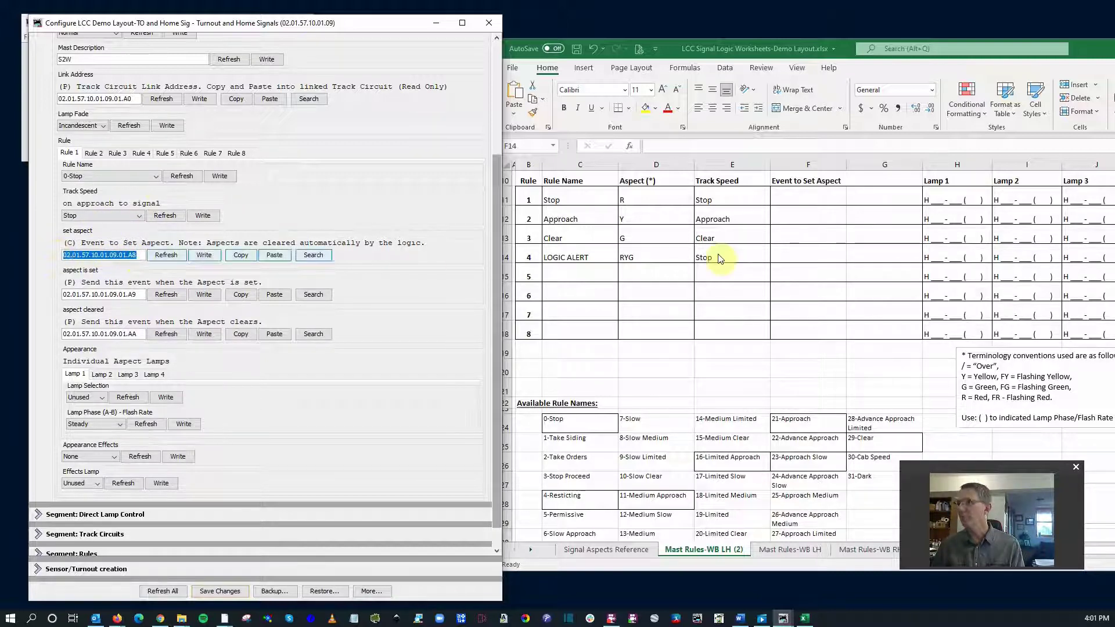
{"action": "left_click", "coordinate": [801, 197]}
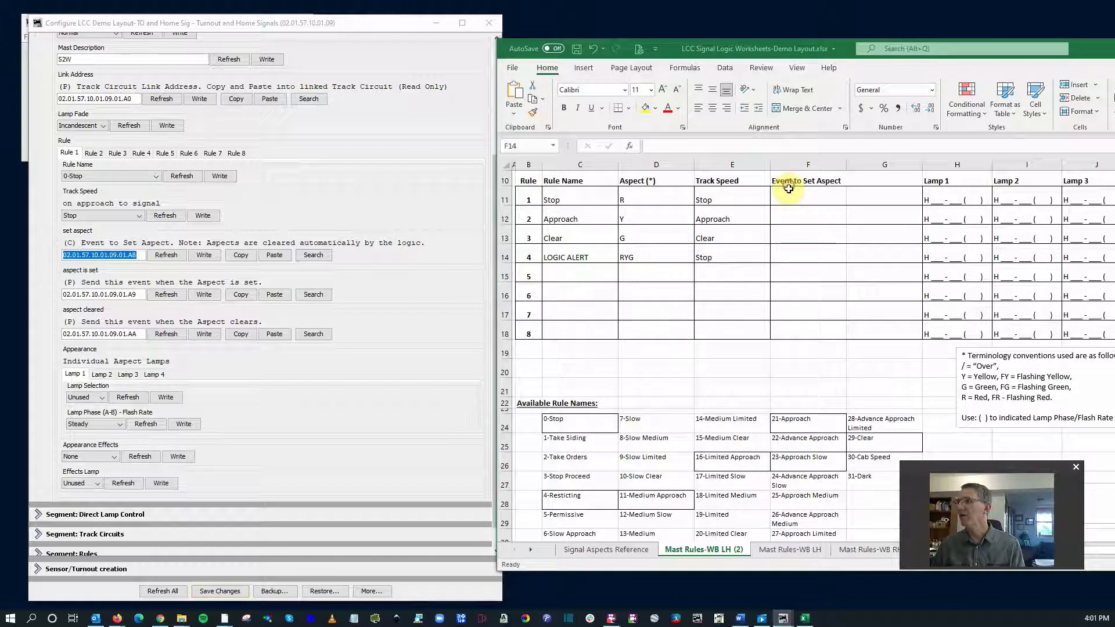
{"action": "left_click", "coordinate": [656, 147]}
{"action": "key", "text": "ctrl+v"}
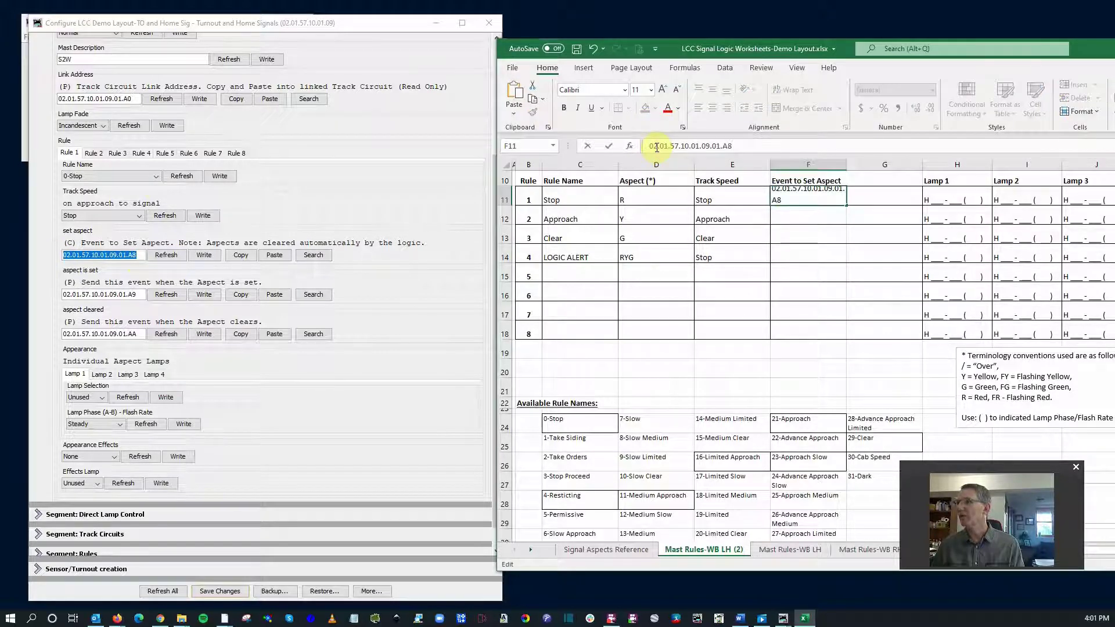
{"action": "key", "text": "Return"}
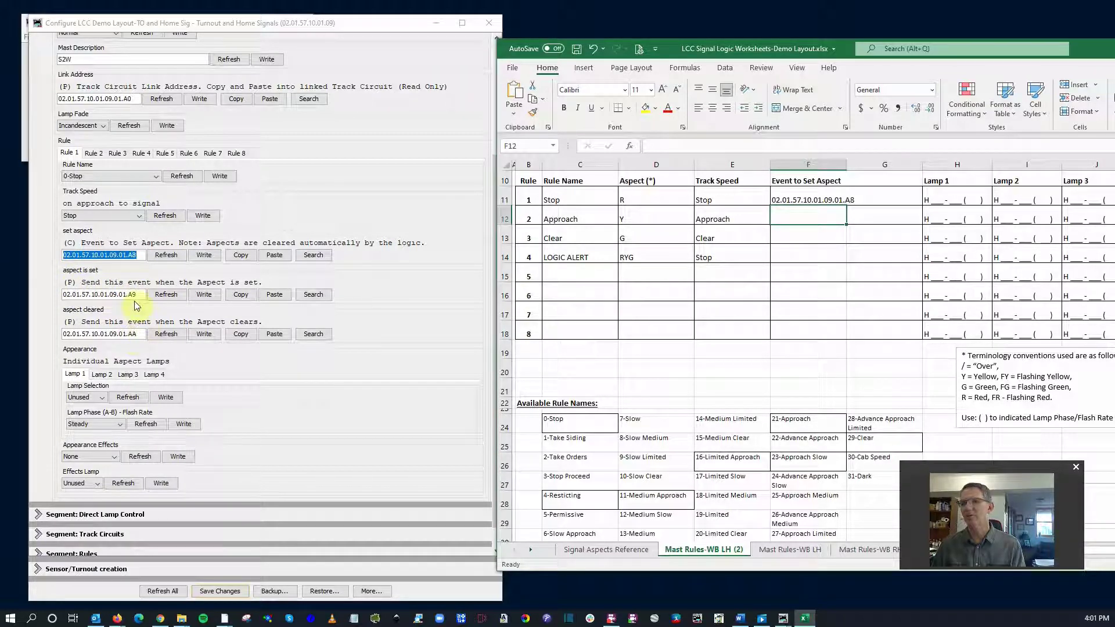
Step: Assign lamp #15 H4-R to Rule 1's Lamp 1 and save the change to the node
{"action": "scroll", "coordinate": [144, 334], "scroll_direction": "down", "scroll_amount": 1}
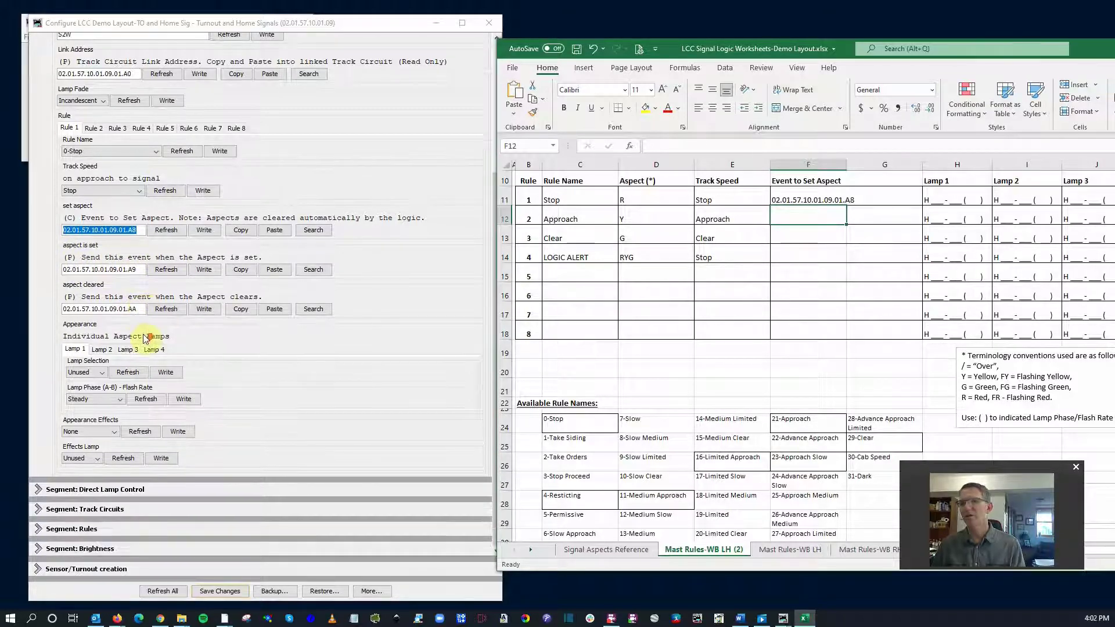
{"action": "left_click", "coordinate": [81, 352]}
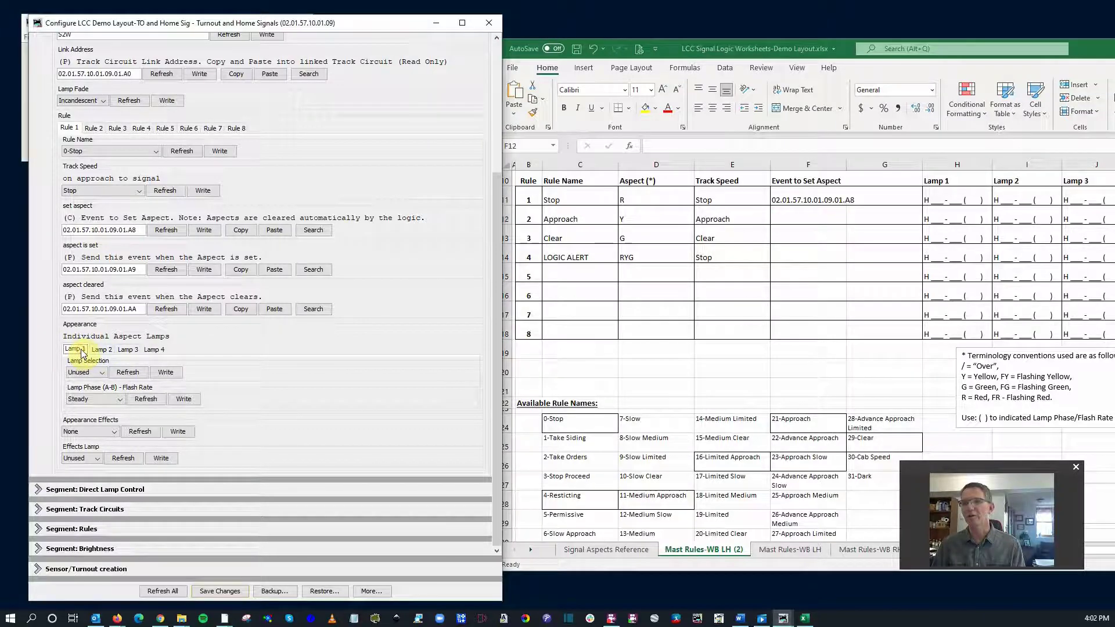
{"action": "left_click", "coordinate": [103, 373]}
{"action": "left_click", "coordinate": [104, 375]}
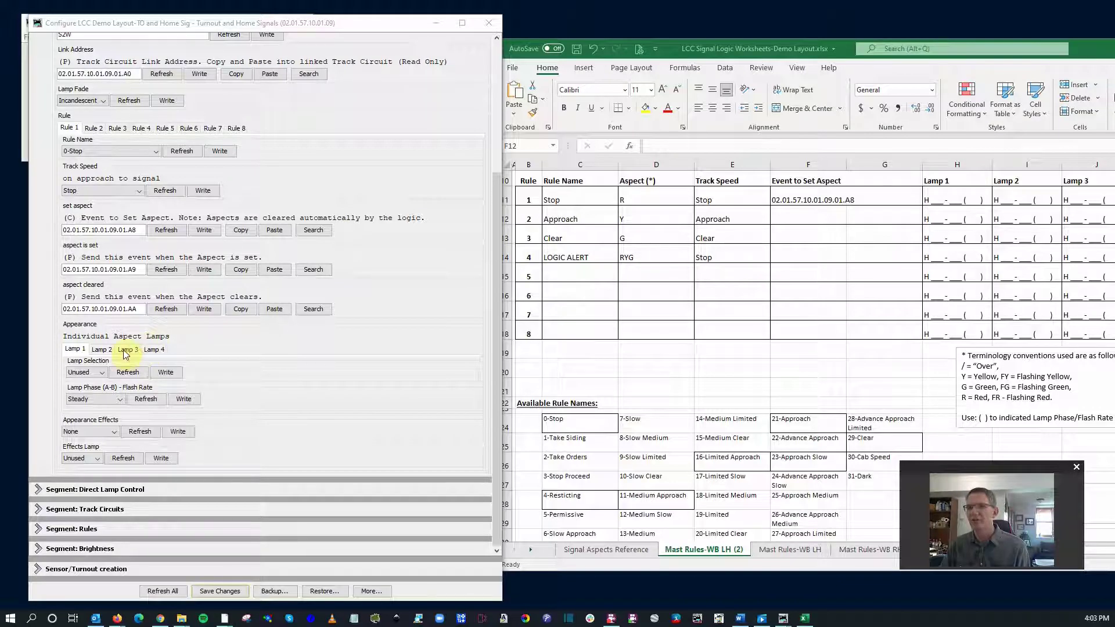
{"action": "left_click", "coordinate": [101, 372]}
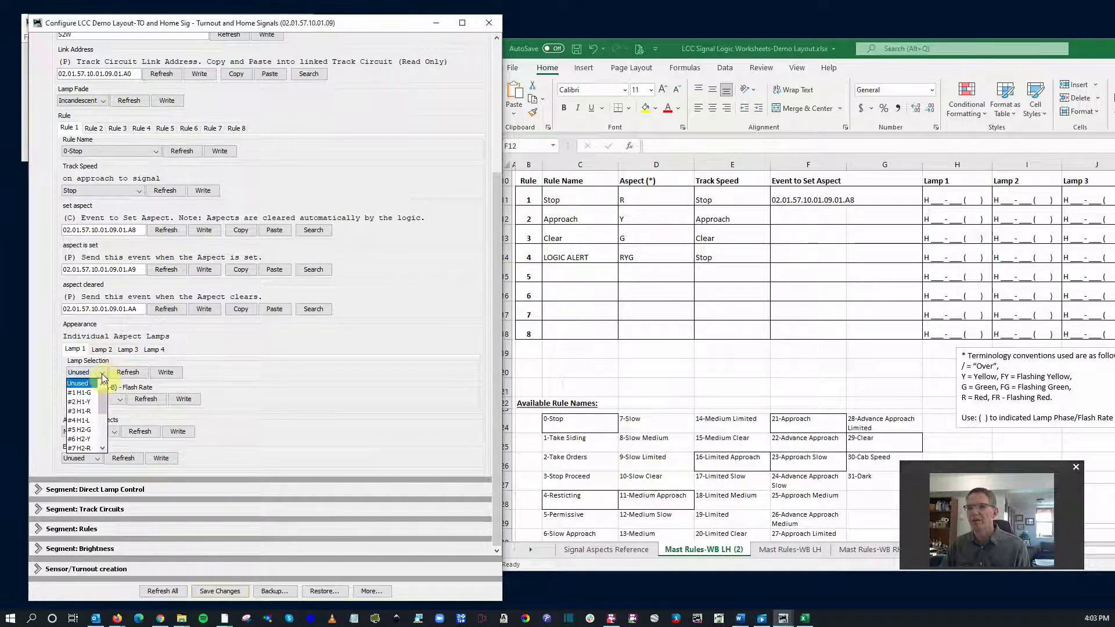
{"action": "scroll", "coordinate": [108, 440], "scroll_direction": "down", "scroll_amount": 3}
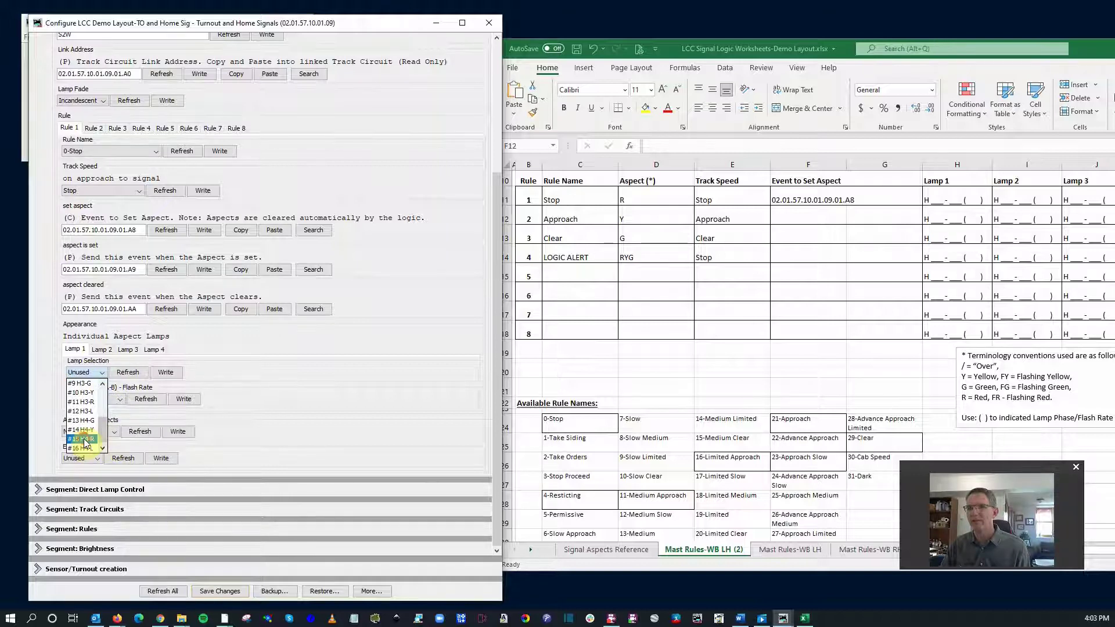
{"action": "left_click", "coordinate": [85, 439]}
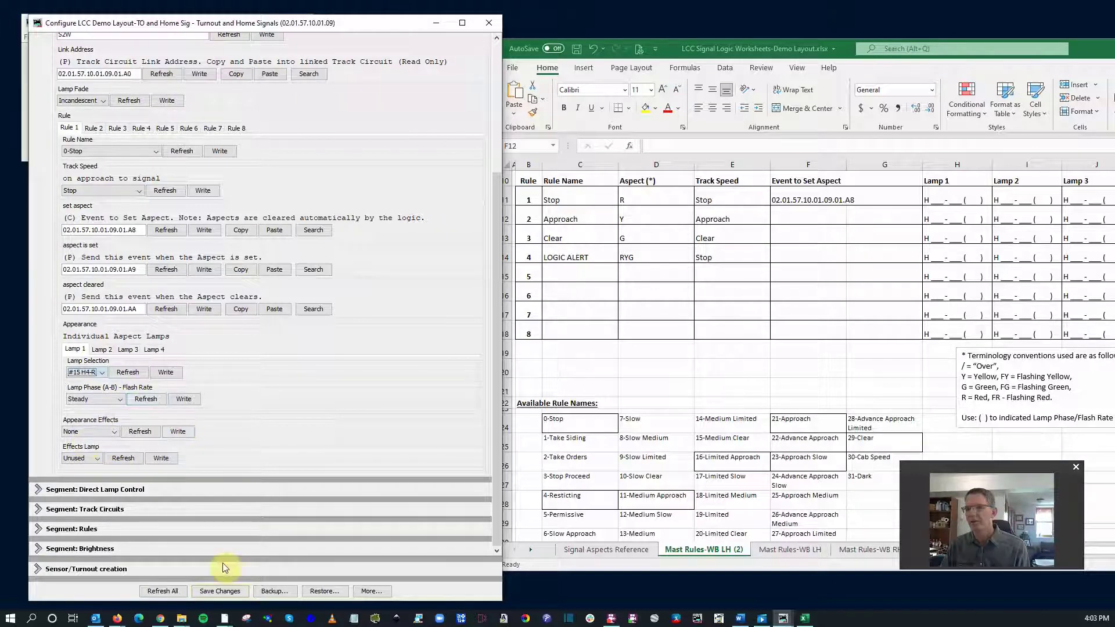
{"action": "left_click", "coordinate": [224, 591]}
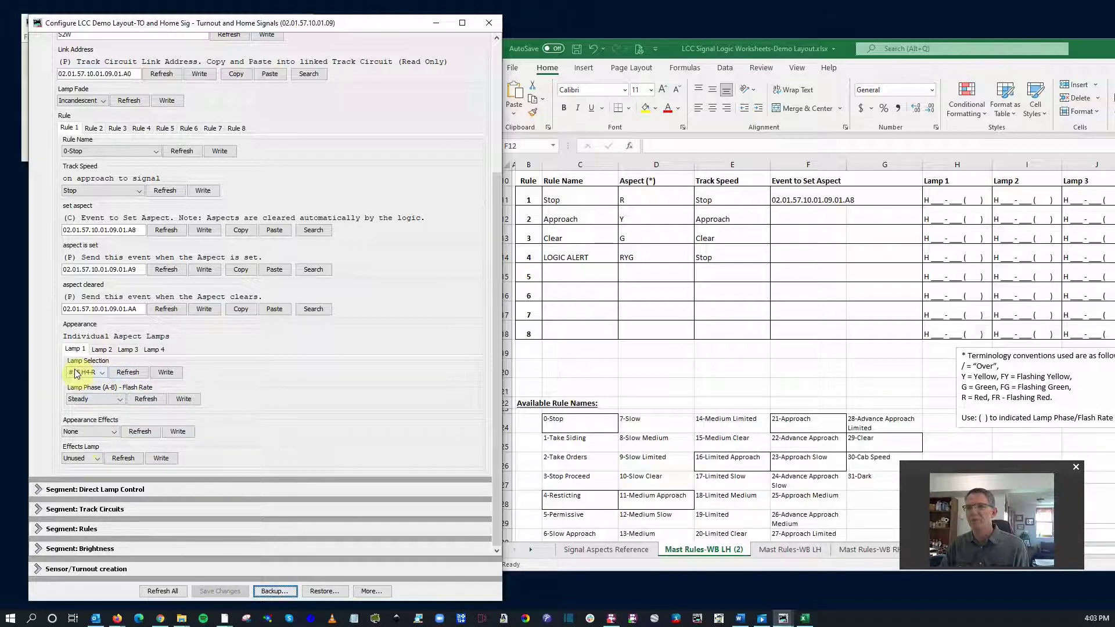
{"action": "scroll", "coordinate": [178, 311], "scroll_direction": "up", "scroll_amount": 3}
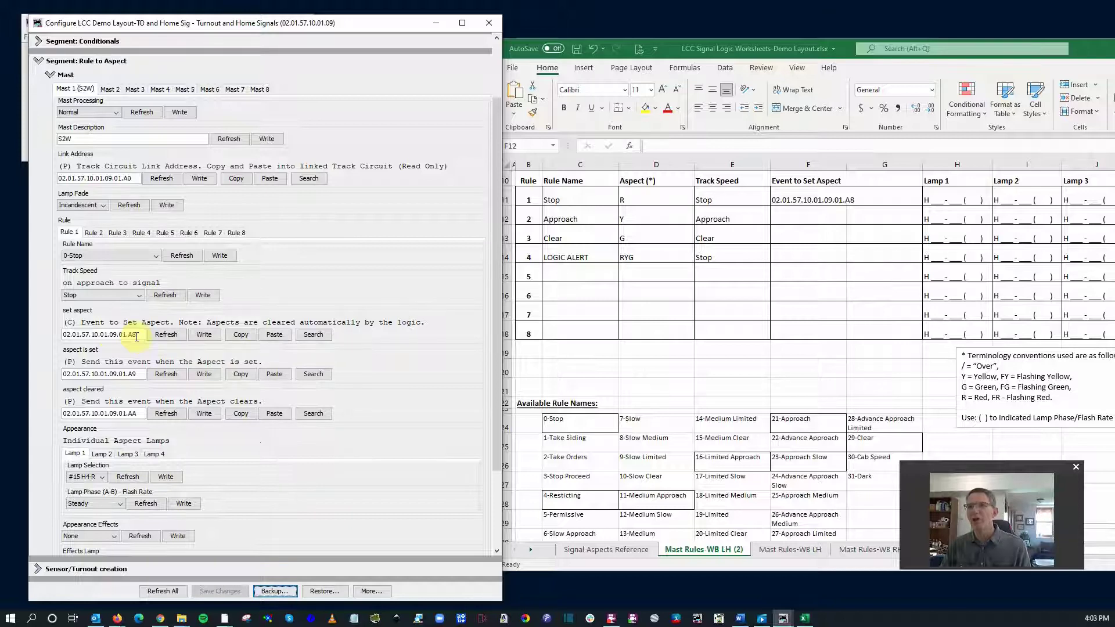
Step: Name Rule 2 '21-Approach' and set its track speed to Approach
{"action": "left_click", "coordinate": [93, 233]}
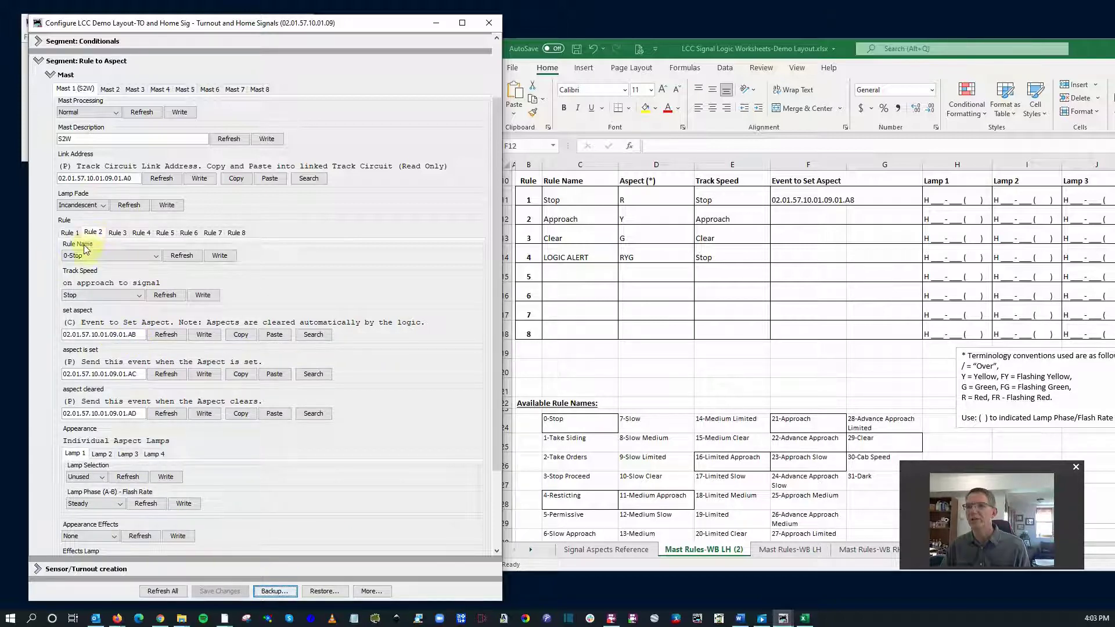
{"action": "left_click", "coordinate": [160, 257]}
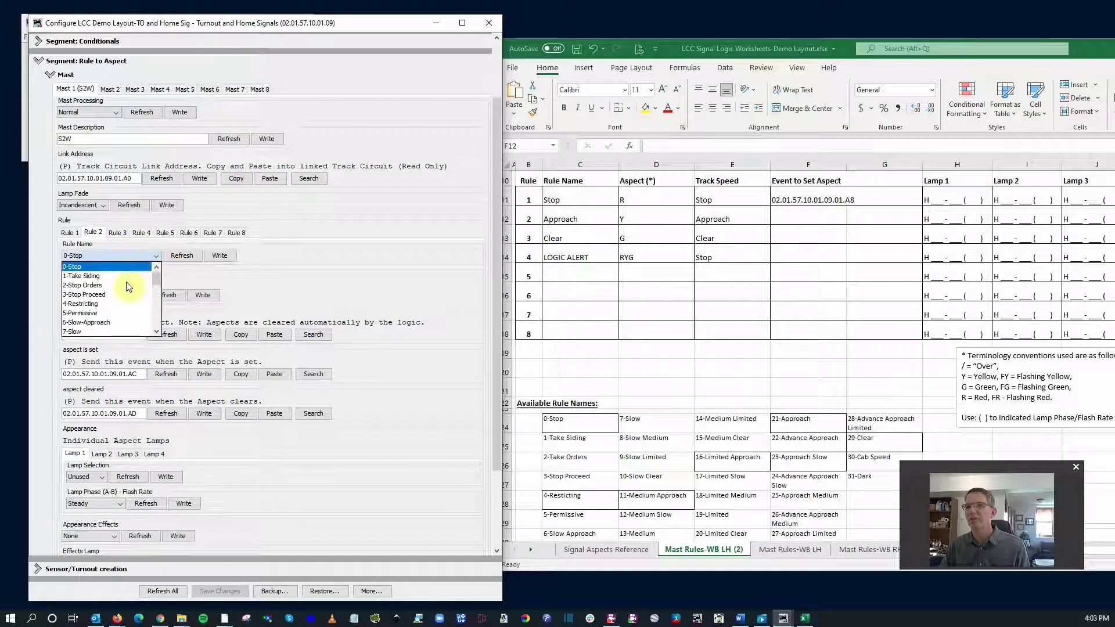
{"action": "scroll", "coordinate": [120, 317], "scroll_direction": "down", "scroll_amount": 2}
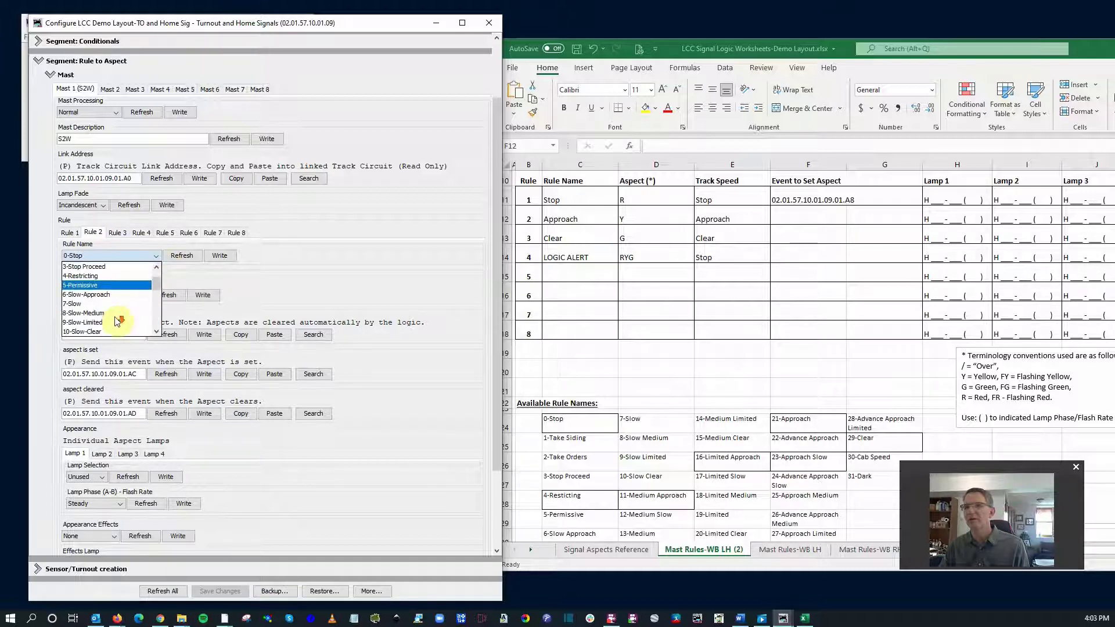
{"action": "scroll", "coordinate": [107, 314], "scroll_direction": "down", "scroll_amount": 2}
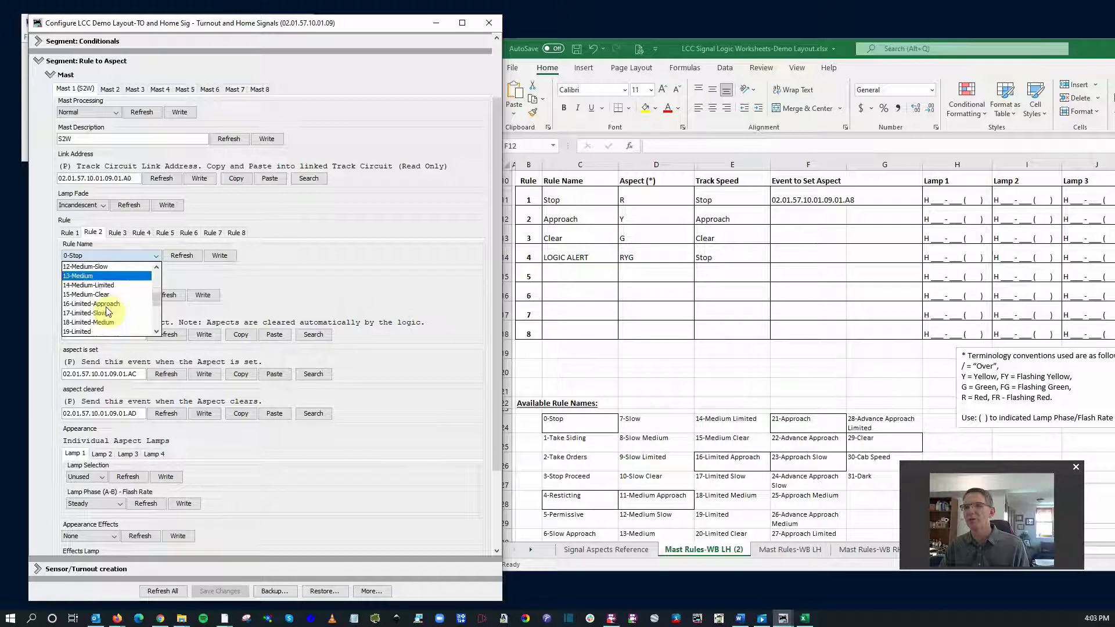
{"action": "scroll", "coordinate": [107, 314], "scroll_direction": "down", "scroll_amount": 1}
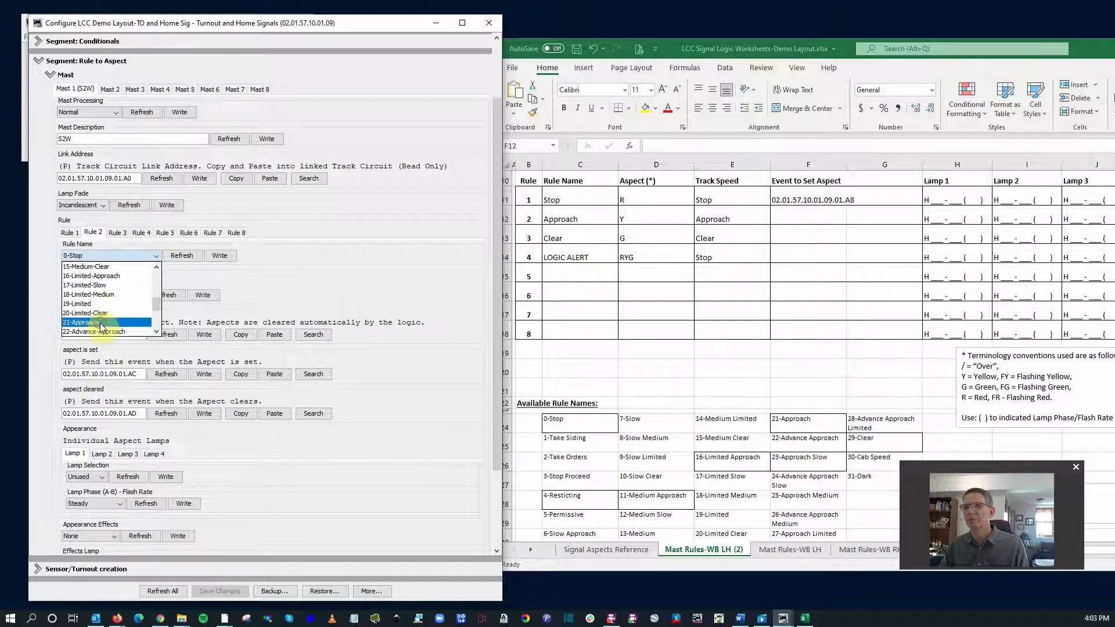
{"action": "left_click", "coordinate": [101, 323]}
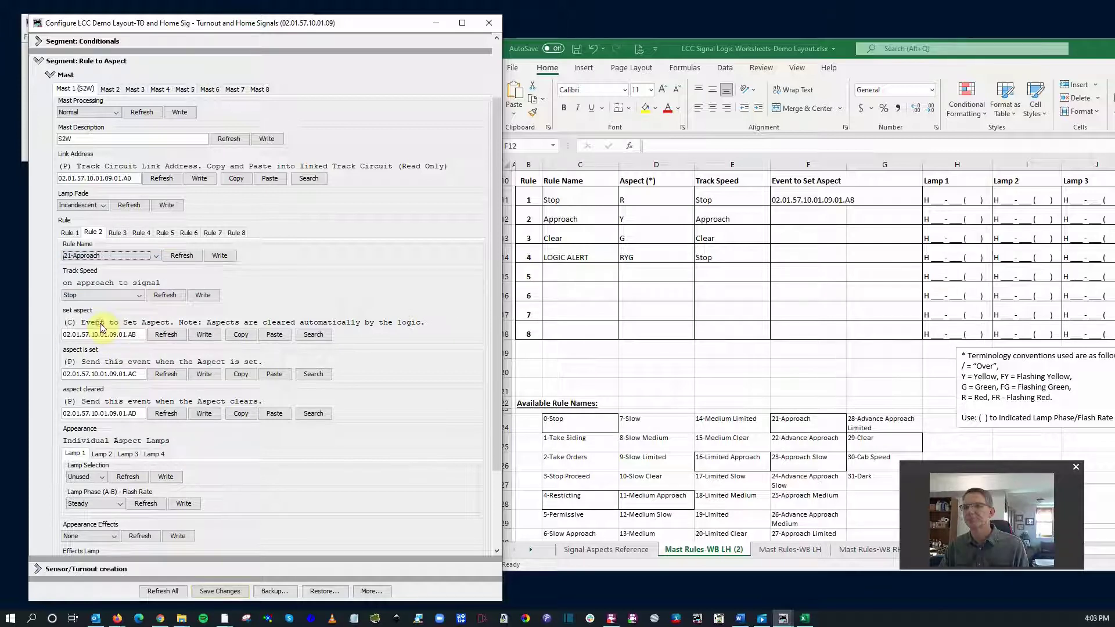
{"action": "left_click", "coordinate": [141, 297]}
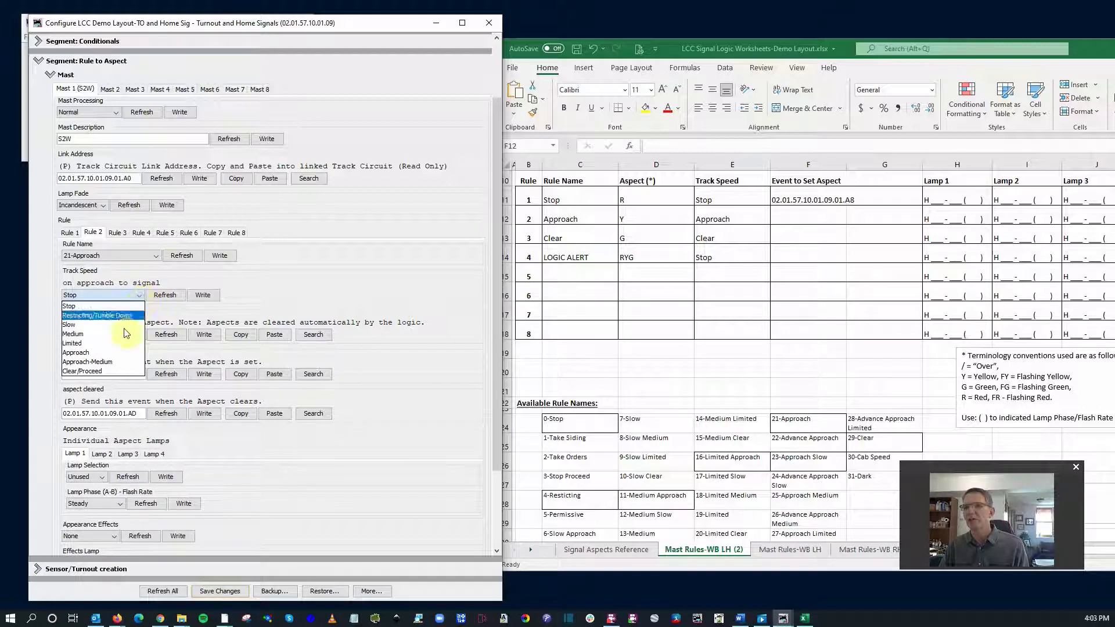
{"action": "left_click", "coordinate": [115, 352]}
Step: Copy Rule 2's set-aspect event 02.01.57.10.01.09.01.AB into Excel cell F12
{"action": "scroll", "coordinate": [142, 354], "scroll_direction": "down", "scroll_amount": 3}
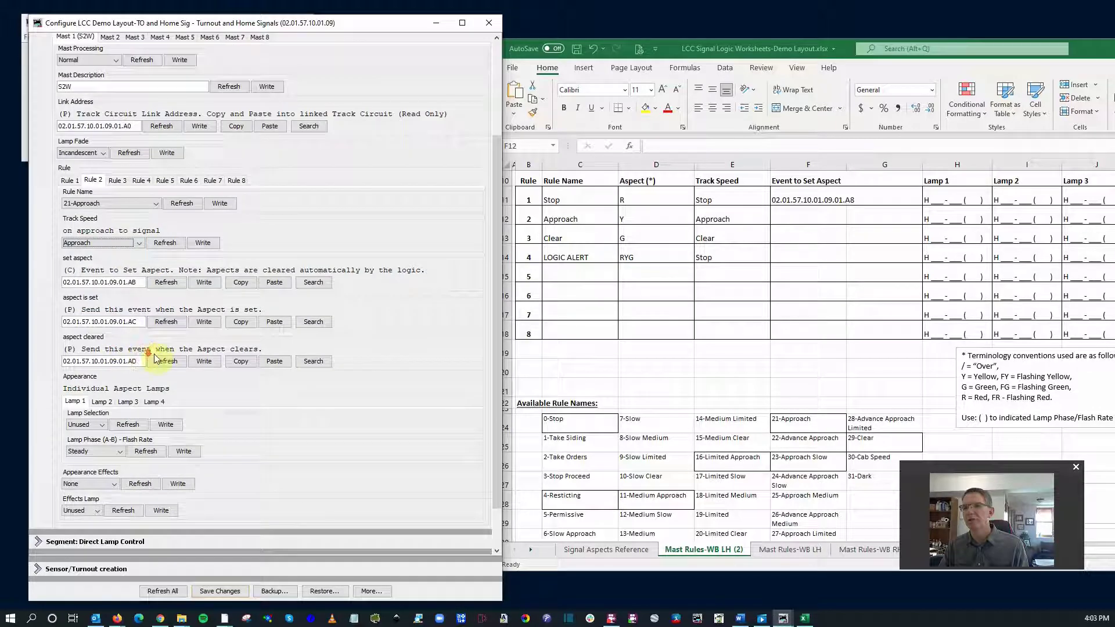
{"action": "left_click_drag", "start_coordinate": [136, 283], "coordinate": [64, 283]}
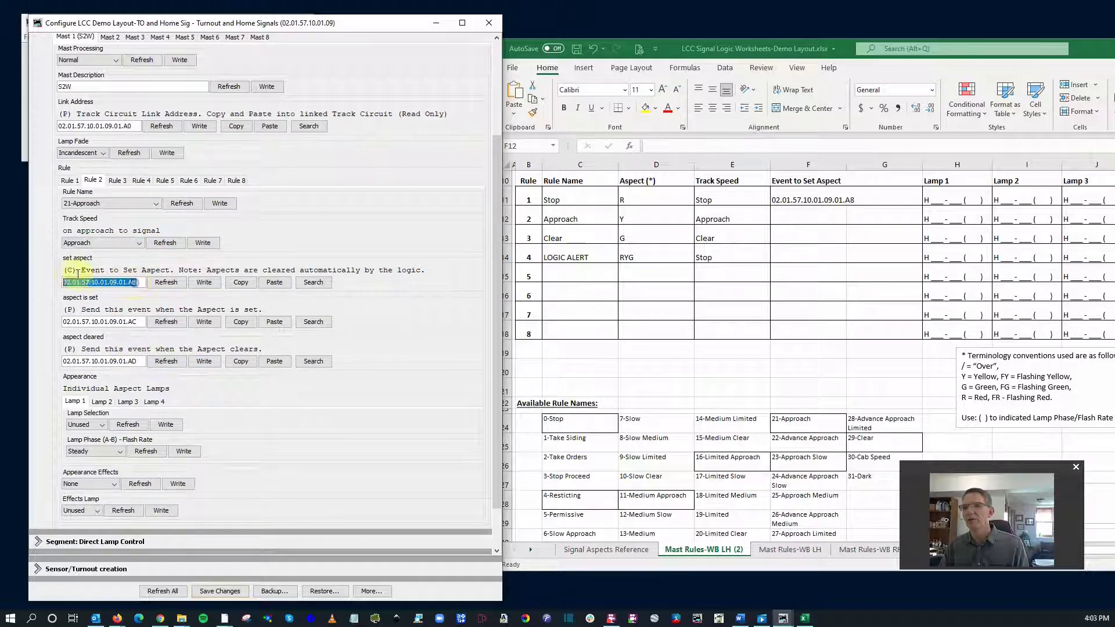
{"action": "right_click", "coordinate": [80, 284]}
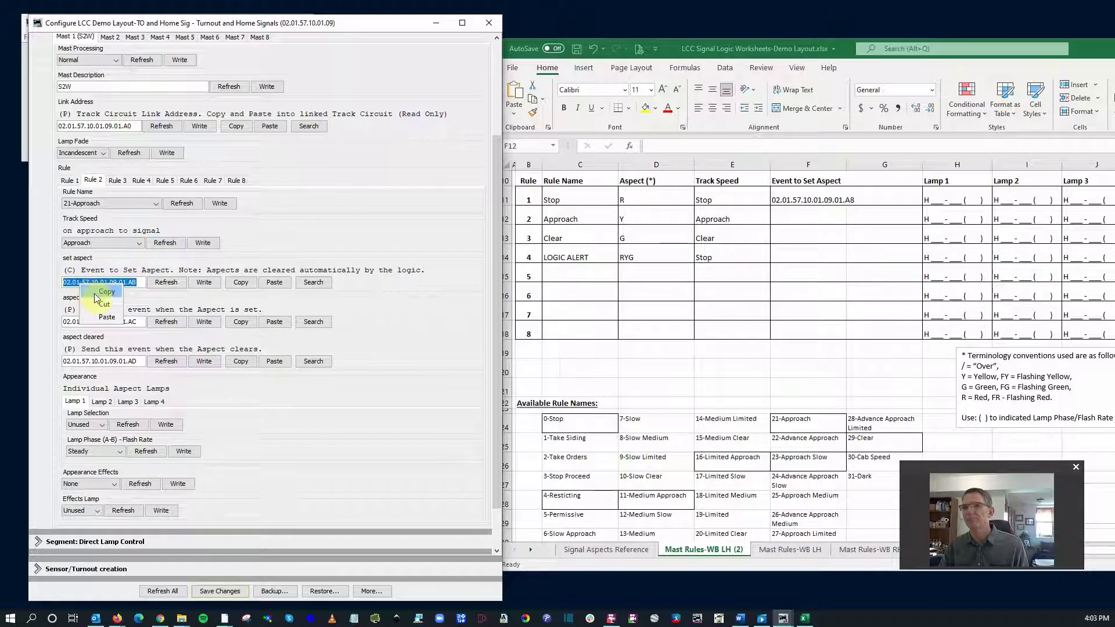
{"action": "left_click", "coordinate": [105, 292]}
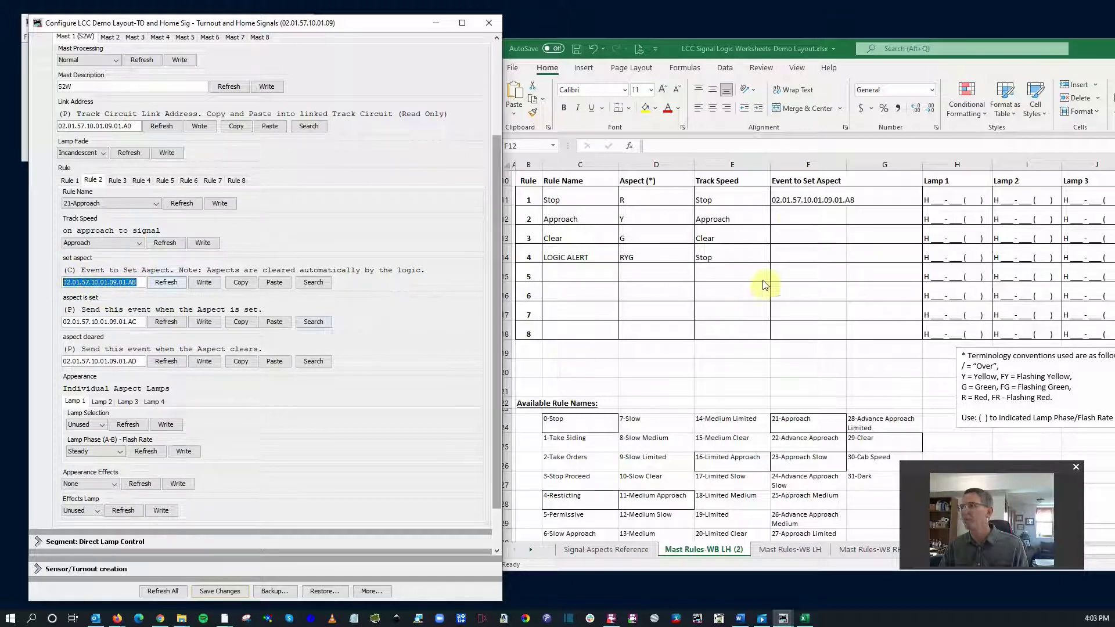
{"action": "left_click", "coordinate": [776, 217]}
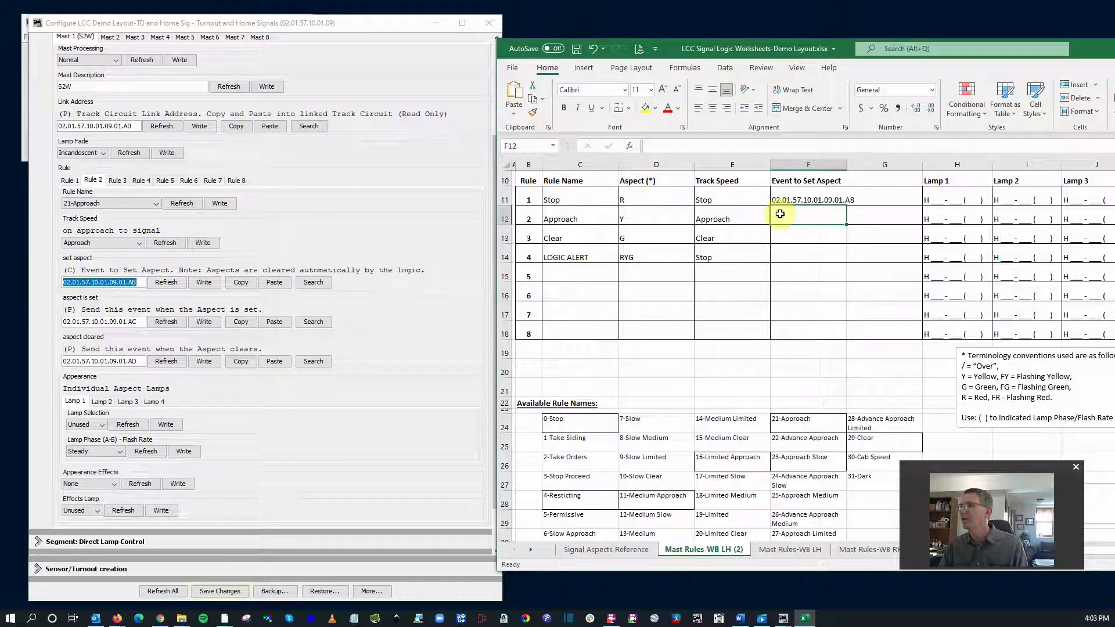
{"action": "right_click", "coordinate": [693, 148]}
{"action": "left_click", "coordinate": [704, 210]}
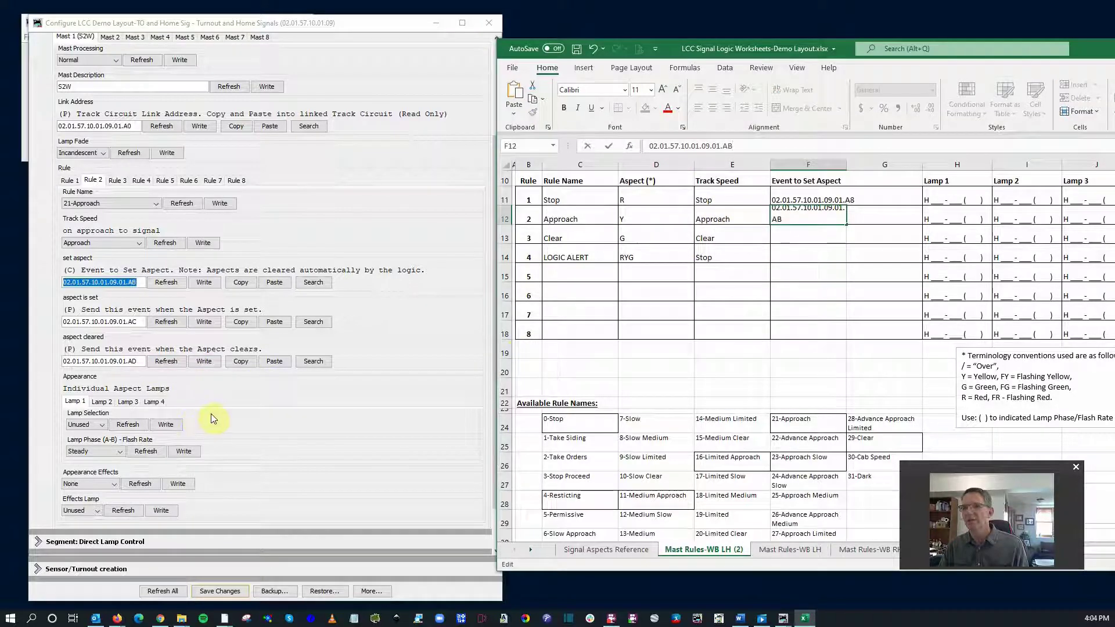
Step: Assign lamp #14 H4-Y to Rule 2's Lamp 1 and save the changes to the node
{"action": "left_click", "coordinate": [76, 402]}
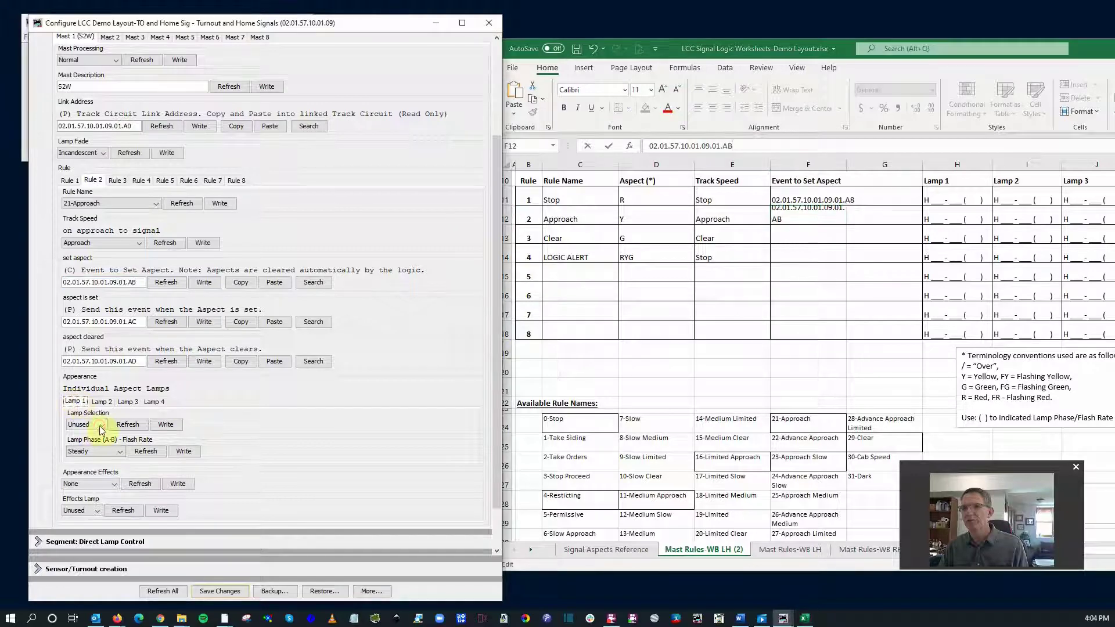
{"action": "left_click", "coordinate": [87, 425]}
{"action": "scroll", "coordinate": [87, 483], "scroll_direction": "down", "scroll_amount": 3}
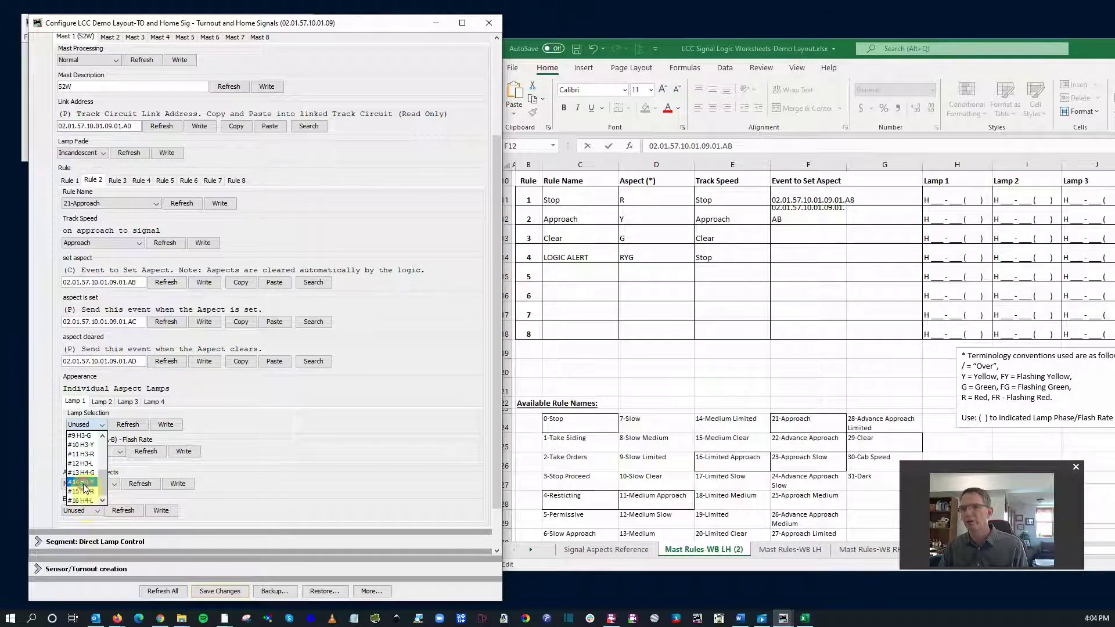
{"action": "left_click", "coordinate": [83, 483]}
{"action": "left_click", "coordinate": [220, 592]}
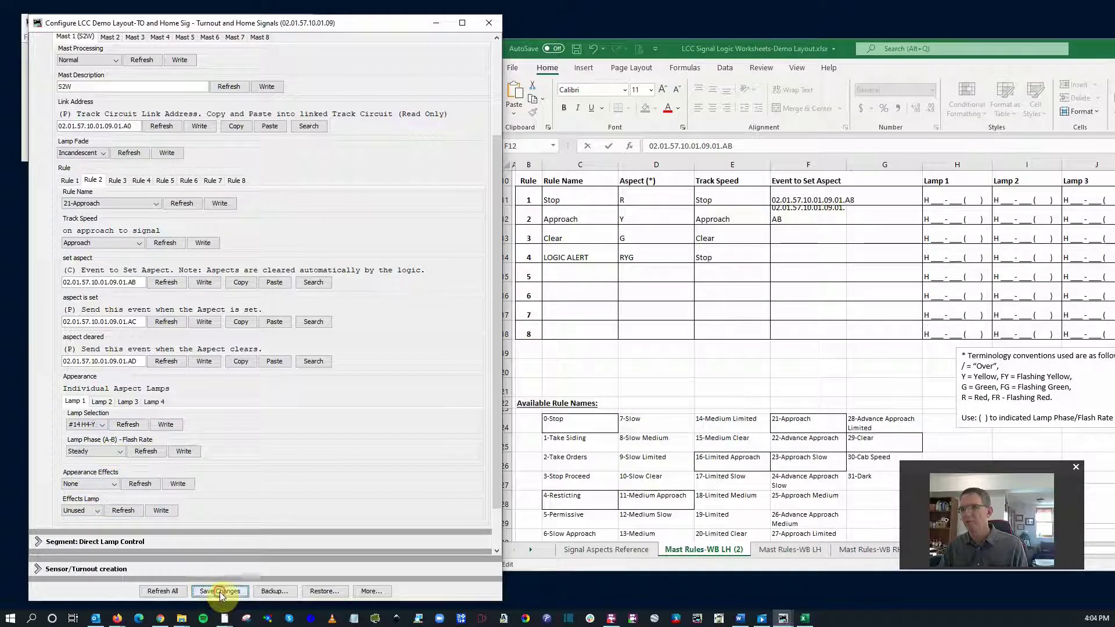
{"action": "scroll", "coordinate": [145, 116], "scroll_direction": "up", "scroll_amount": 2}
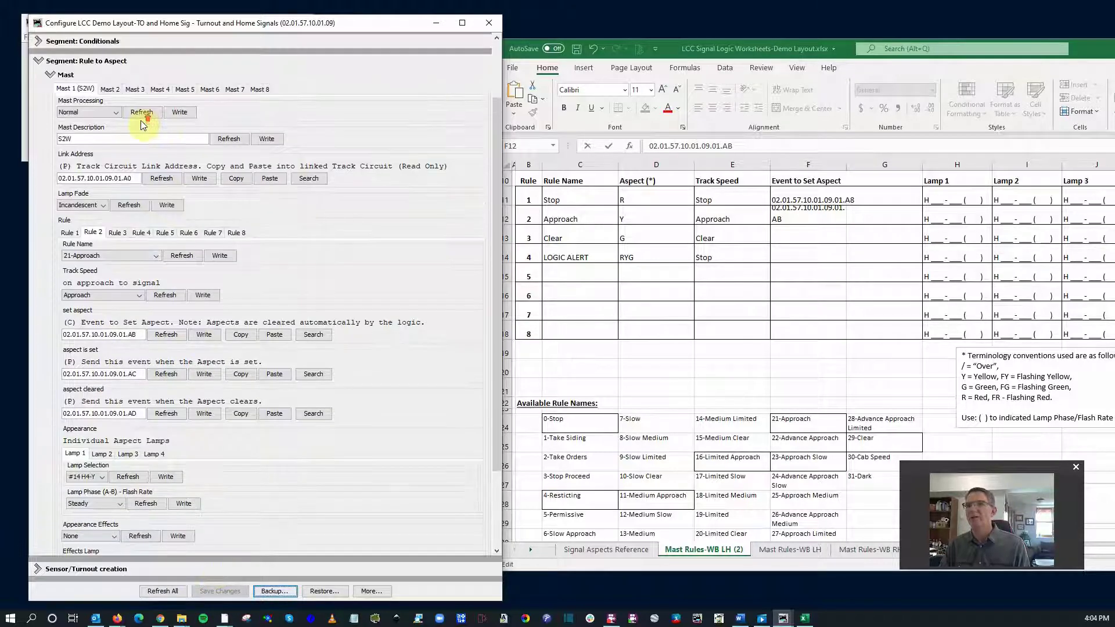
{"action": "left_click", "coordinate": [142, 117]}
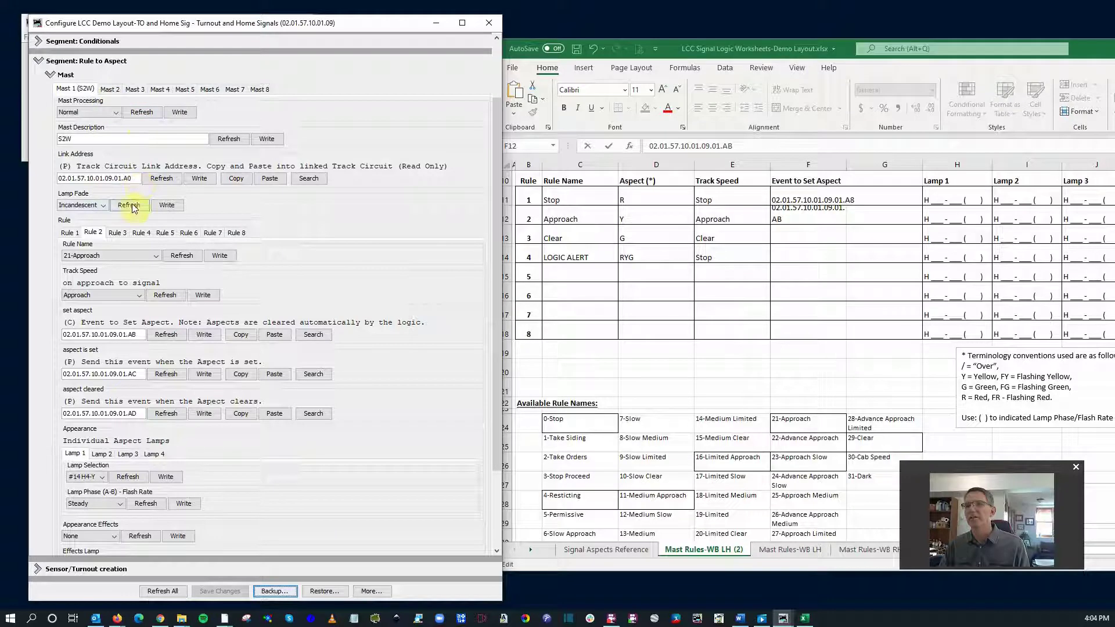
{"action": "left_click", "coordinate": [117, 232]}
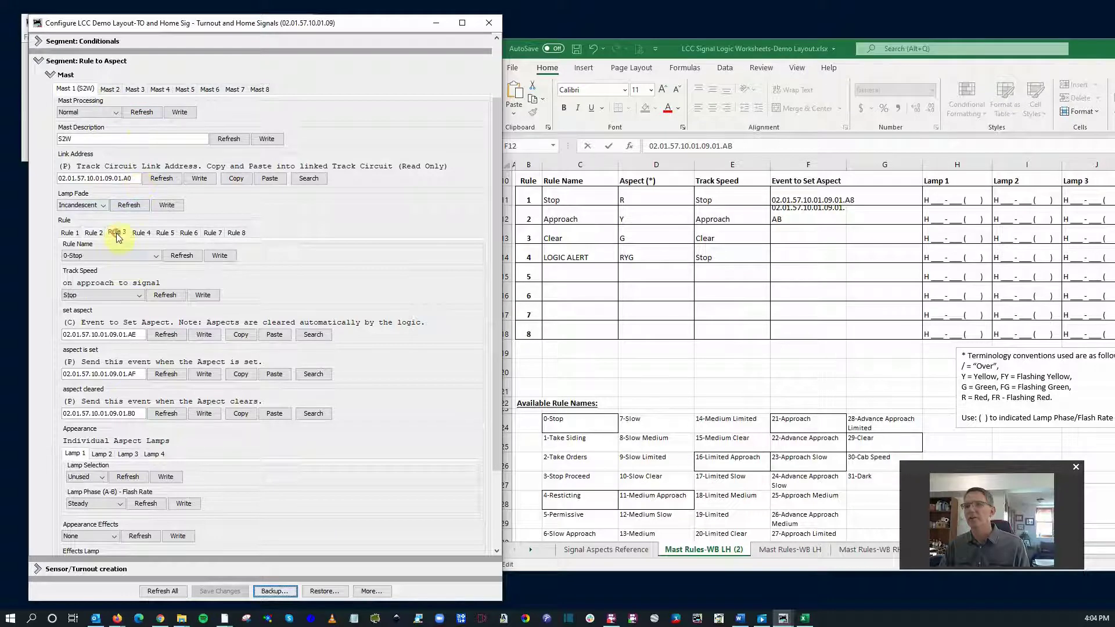
Step: Name Rule 3 '29-Clear' and set its track speed to Clear/Proceed
{"action": "left_click", "coordinate": [156, 256]}
{"action": "scroll", "coordinate": [112, 315], "scroll_direction": "down", "scroll_amount": 5}
{"action": "scroll", "coordinate": [112, 316], "scroll_direction": "down", "scroll_amount": 3}
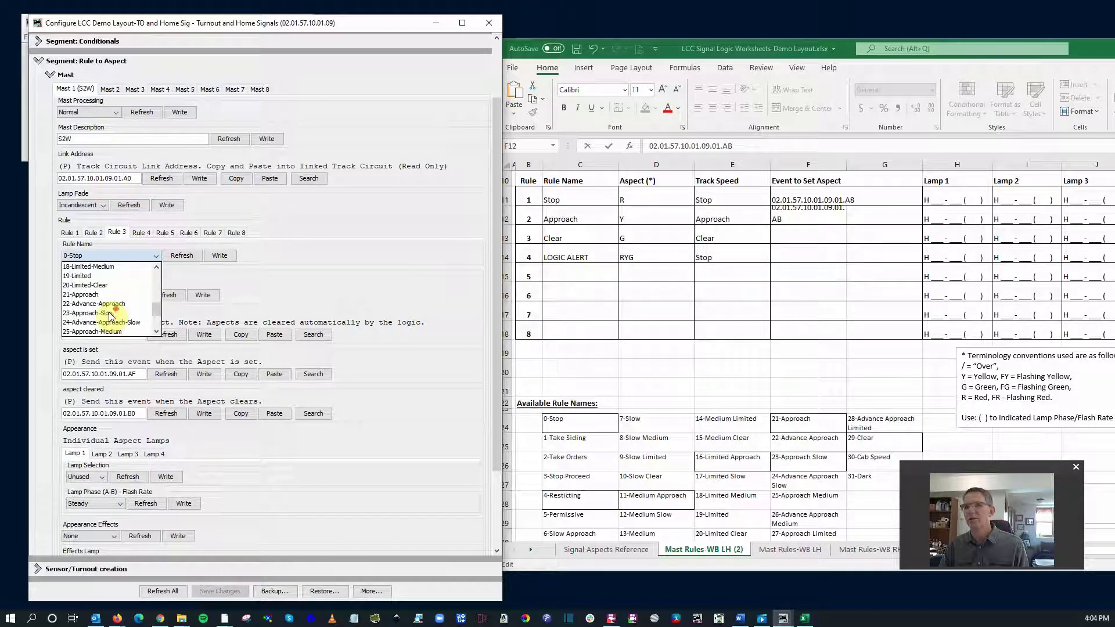
{"action": "left_click", "coordinate": [107, 314]}
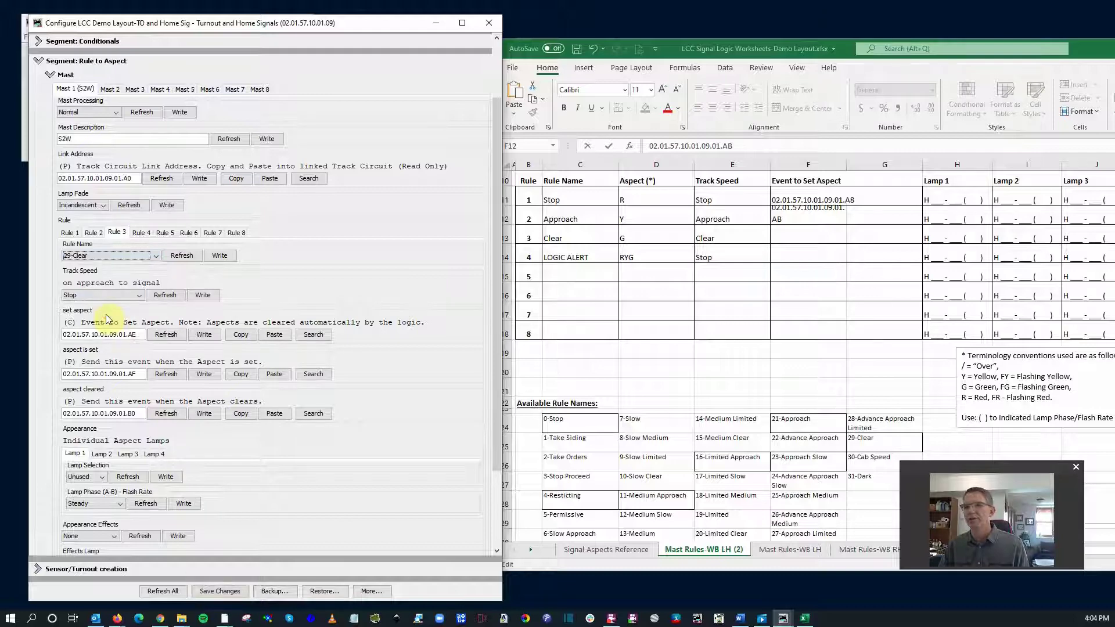
{"action": "left_click", "coordinate": [142, 296]}
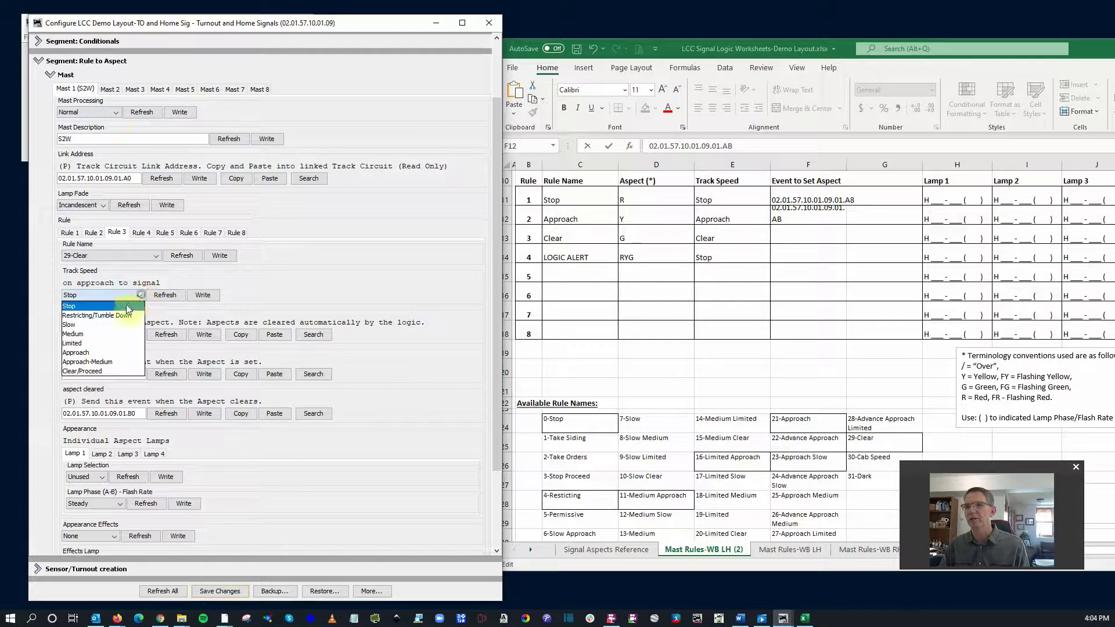
{"action": "left_click", "coordinate": [109, 372]}
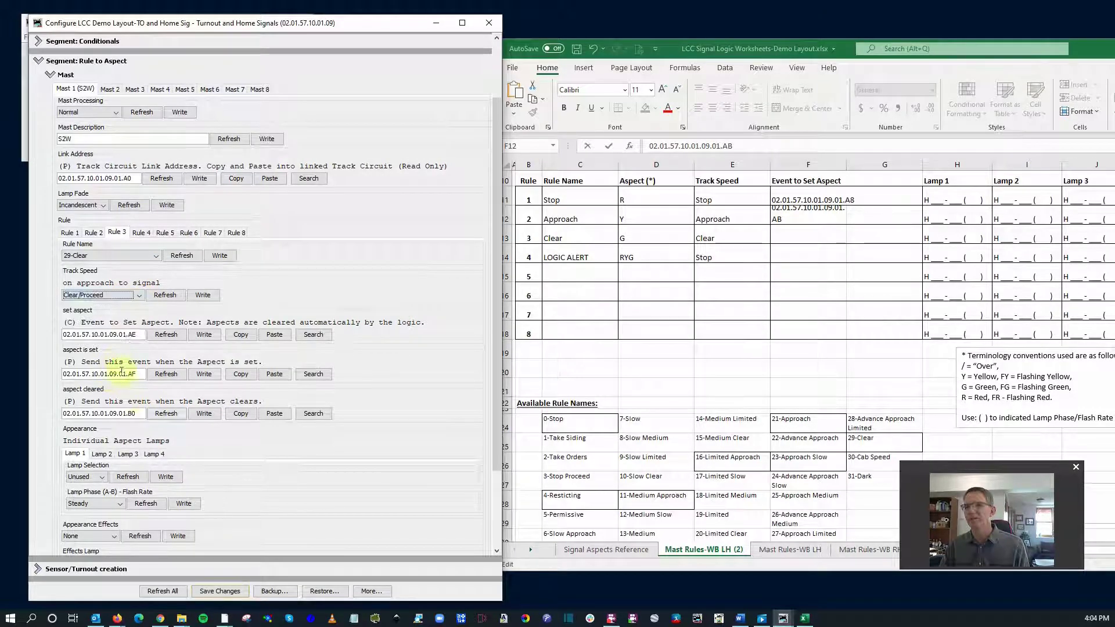
Step: Copy Rule 3's set-aspect event 02.01.57.10.01.09.01.AE into Excel cell F13
{"action": "left_click_drag", "start_coordinate": [140, 336], "coordinate": [65, 334]}
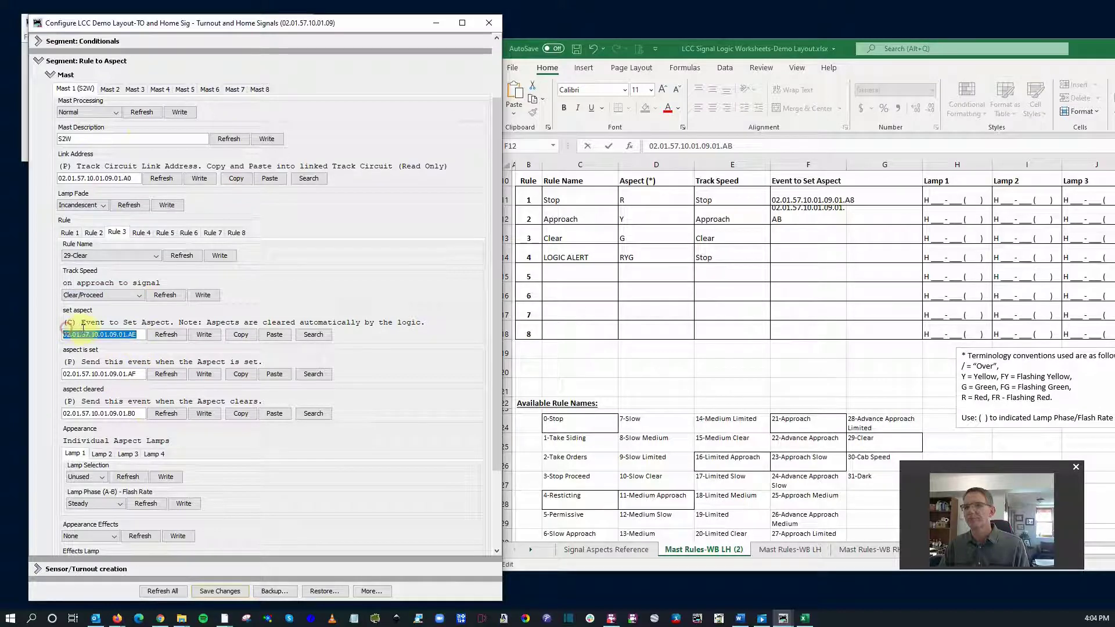
{"action": "right_click", "coordinate": [88, 338]}
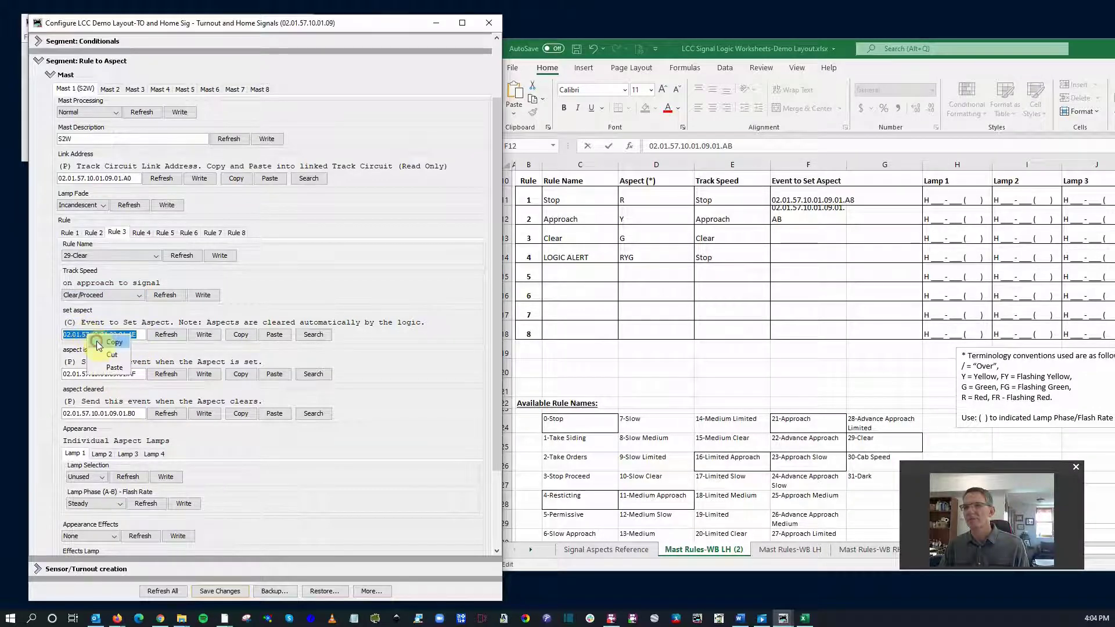
{"action": "left_click", "coordinate": [102, 342]}
{"action": "left_click", "coordinate": [781, 218]}
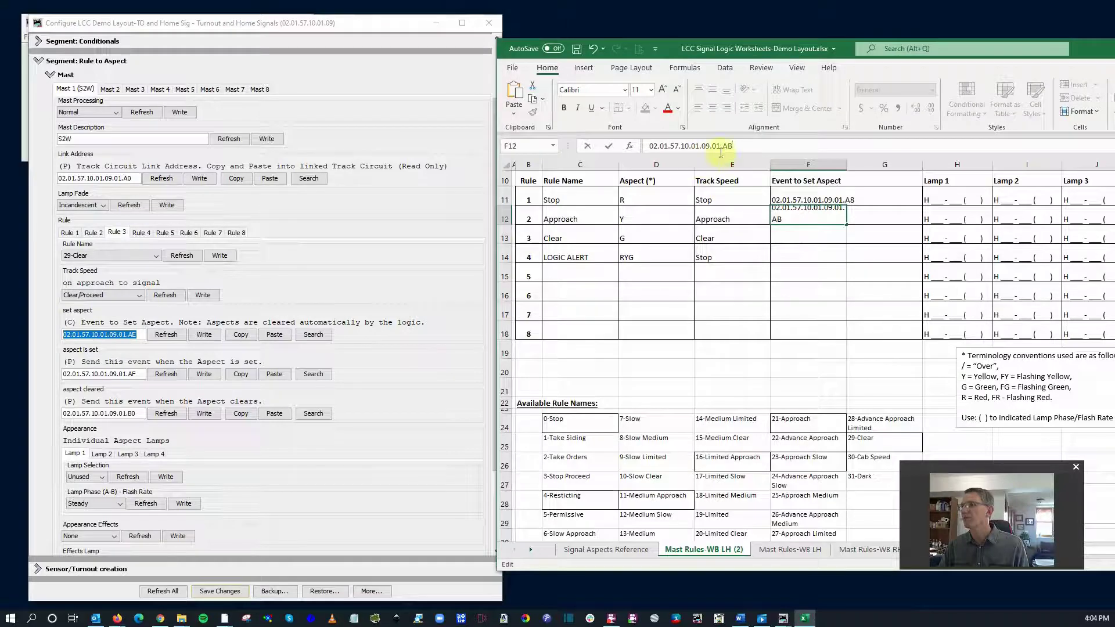
{"action": "left_click", "coordinate": [777, 235]}
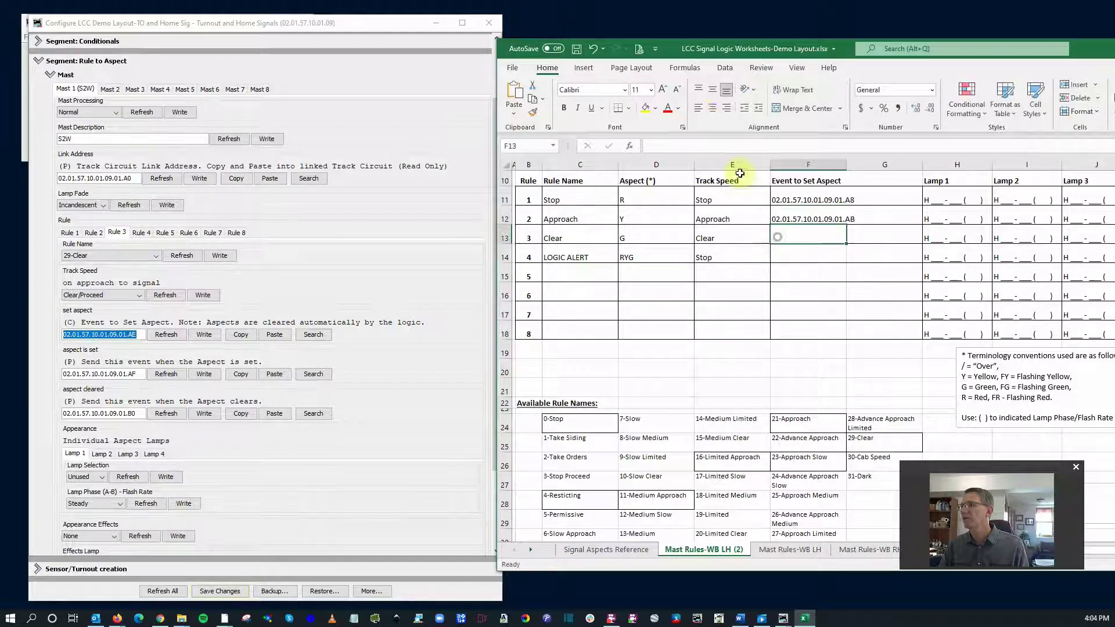
{"action": "left_click", "coordinate": [691, 145]}
{"action": "right_click", "coordinate": [690, 148]}
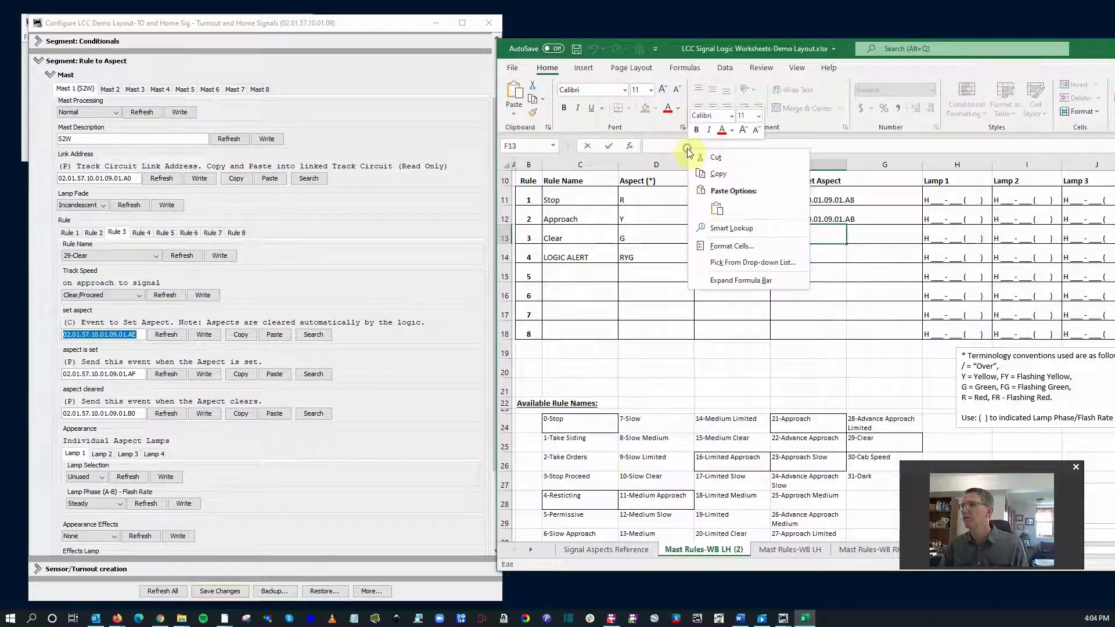
{"action": "left_click", "coordinate": [716, 210]}
{"action": "left_click", "coordinate": [792, 256]}
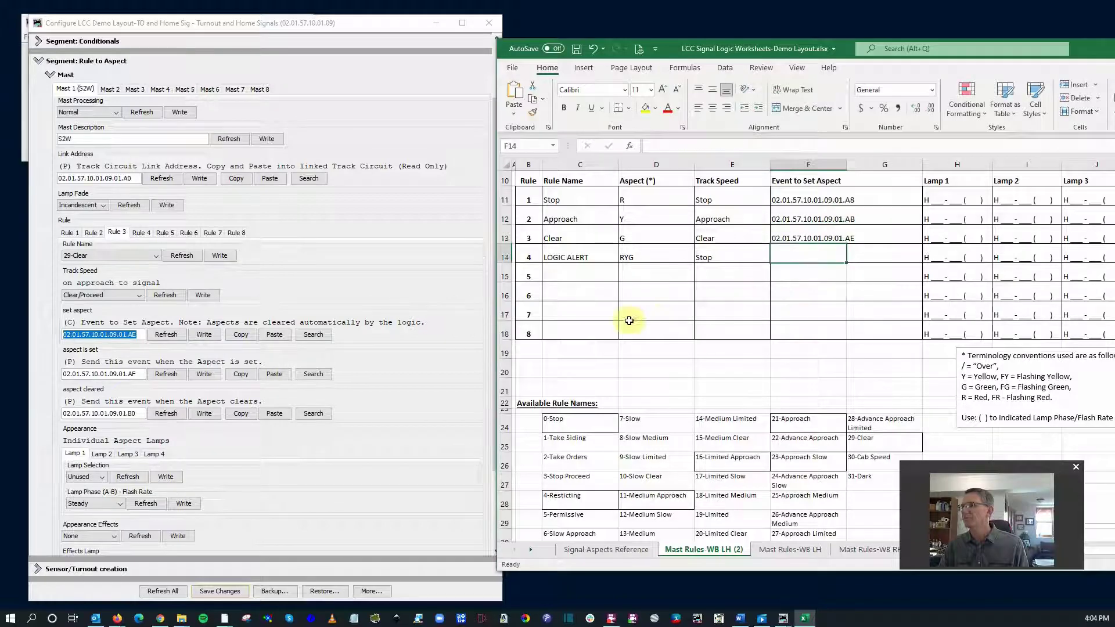
Step: Assign lamp #13 H4-G to Rule 3's Lamp 1 and save the changes to the node
{"action": "scroll", "coordinate": [133, 401], "scroll_direction": "down", "scroll_amount": 3}
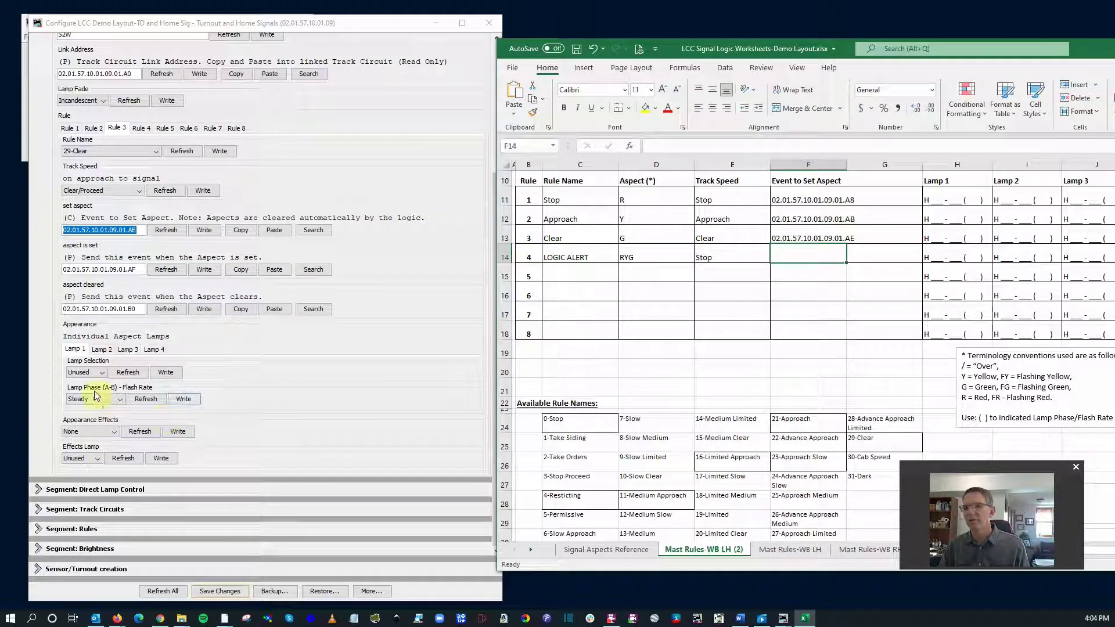
{"action": "left_click", "coordinate": [105, 373]}
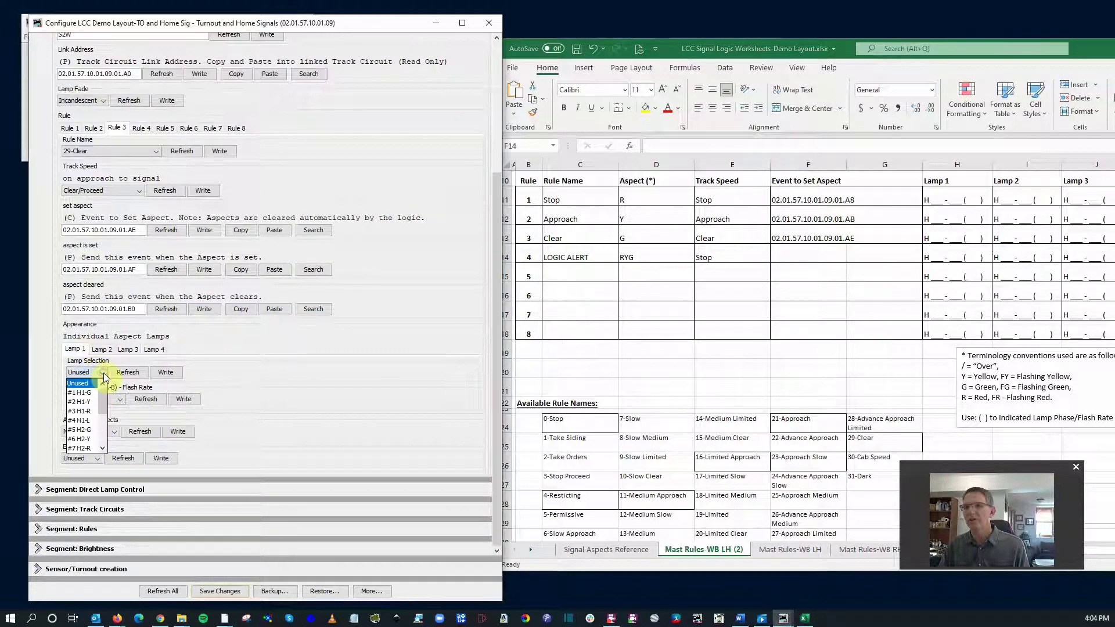
{"action": "scroll", "coordinate": [87, 419], "scroll_direction": "down", "scroll_amount": 3}
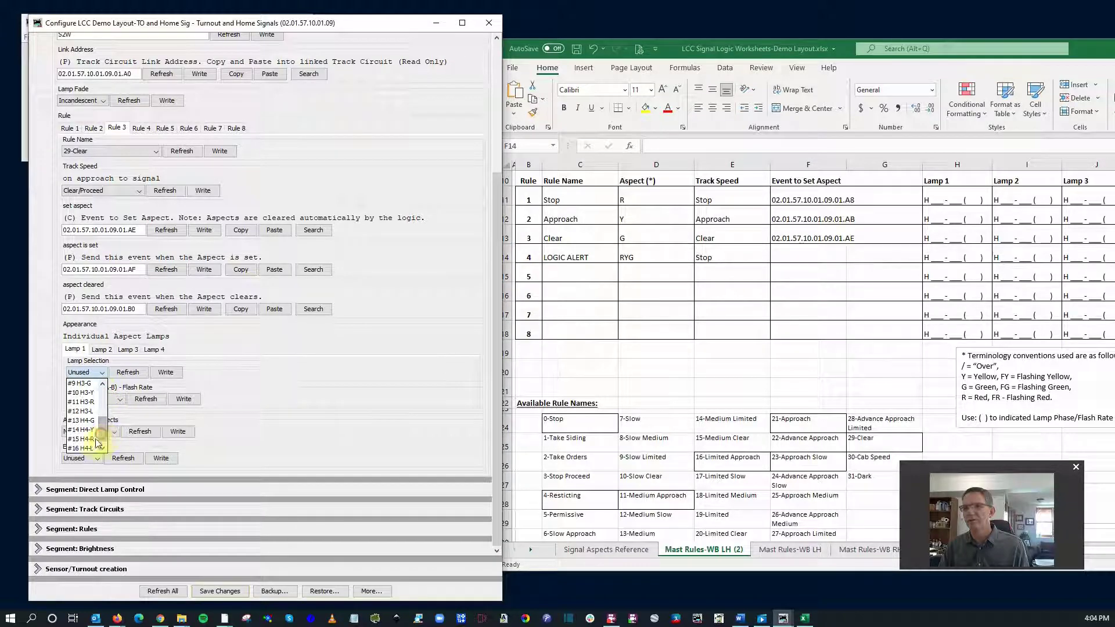
{"action": "left_click", "coordinate": [87, 424]}
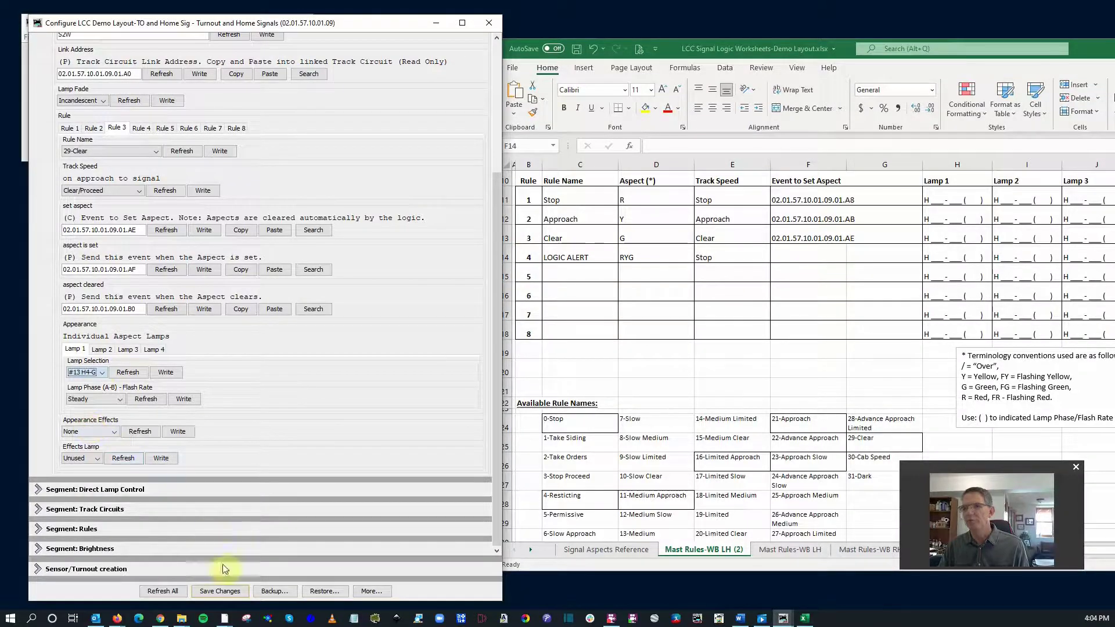
{"action": "left_click", "coordinate": [225, 590]}
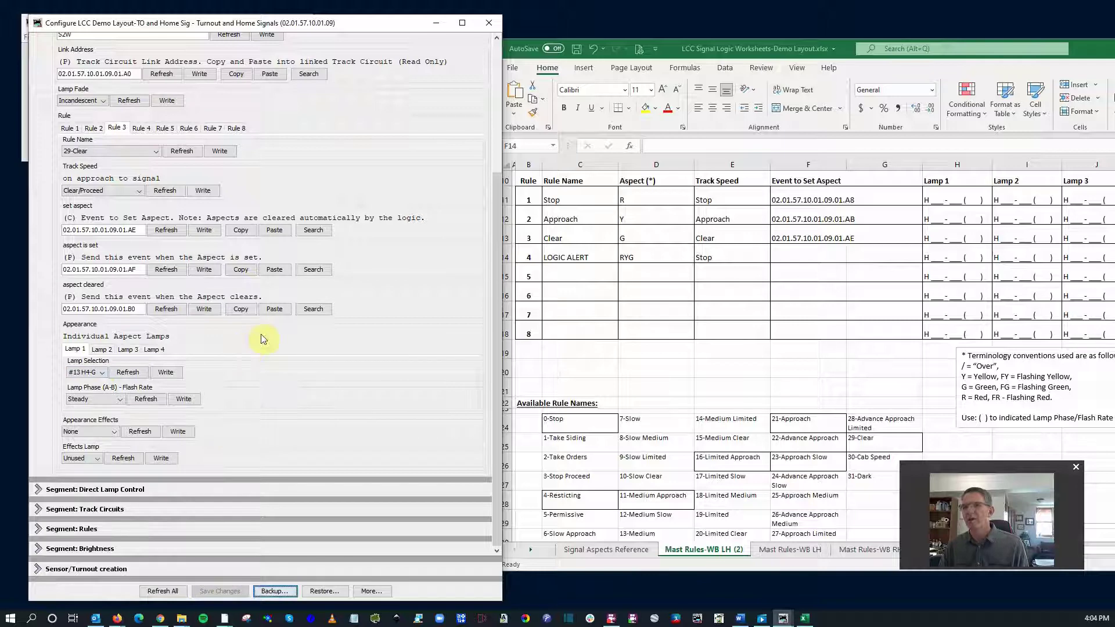
{"action": "scroll", "coordinate": [260, 334], "scroll_direction": "up", "scroll_amount": 3}
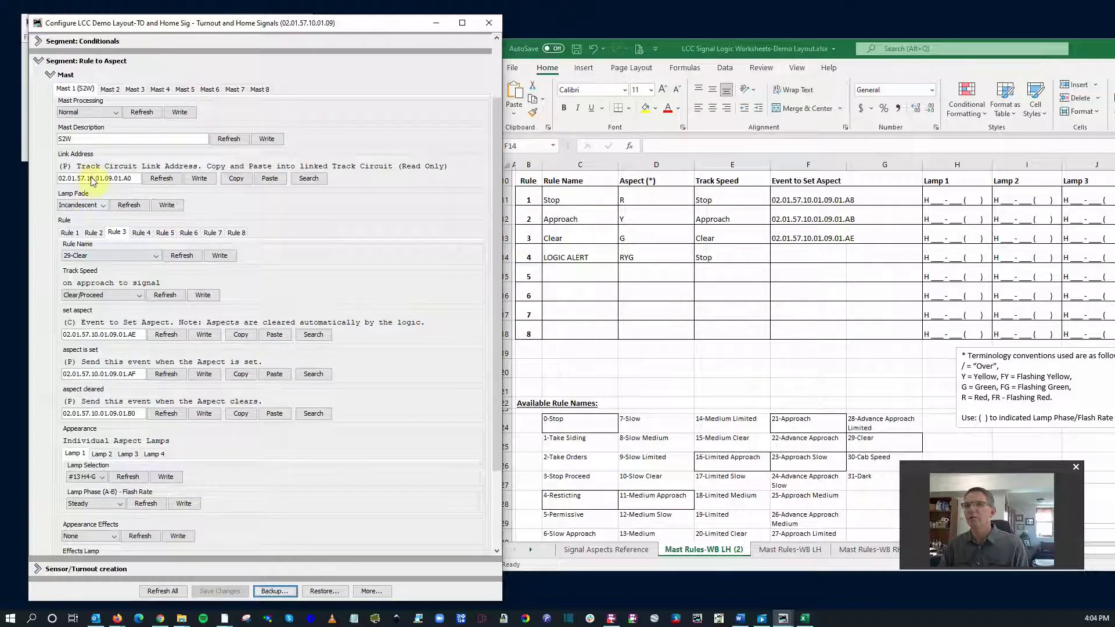
Step: Name Mast 1's Rule 4 '2-Stop Orders'
{"action": "left_click", "coordinate": [141, 234]}
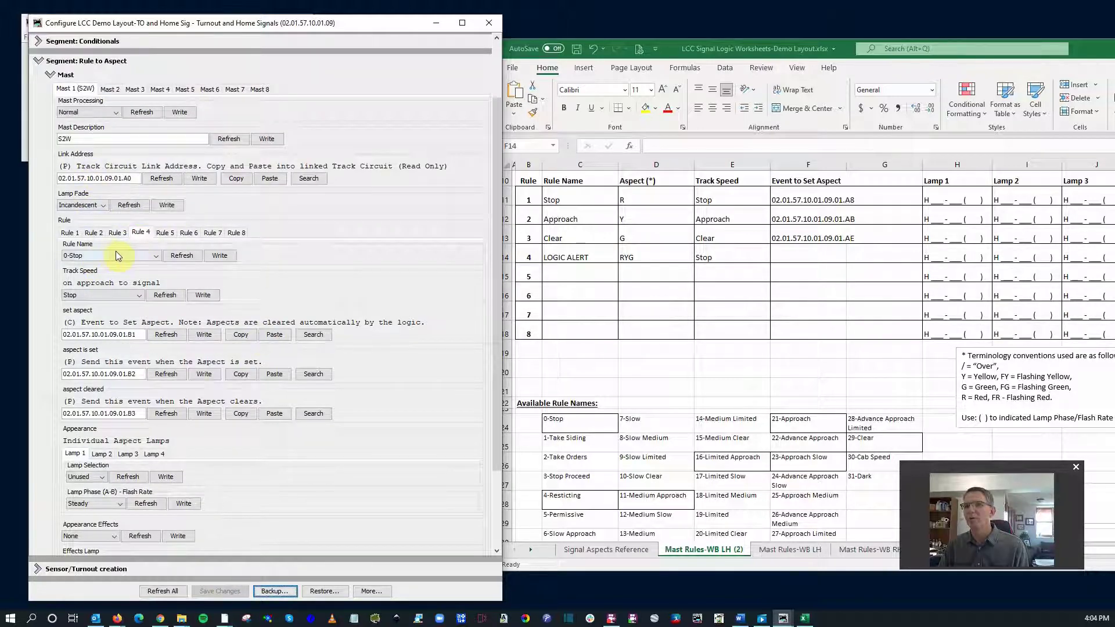
{"action": "left_click", "coordinate": [155, 256]}
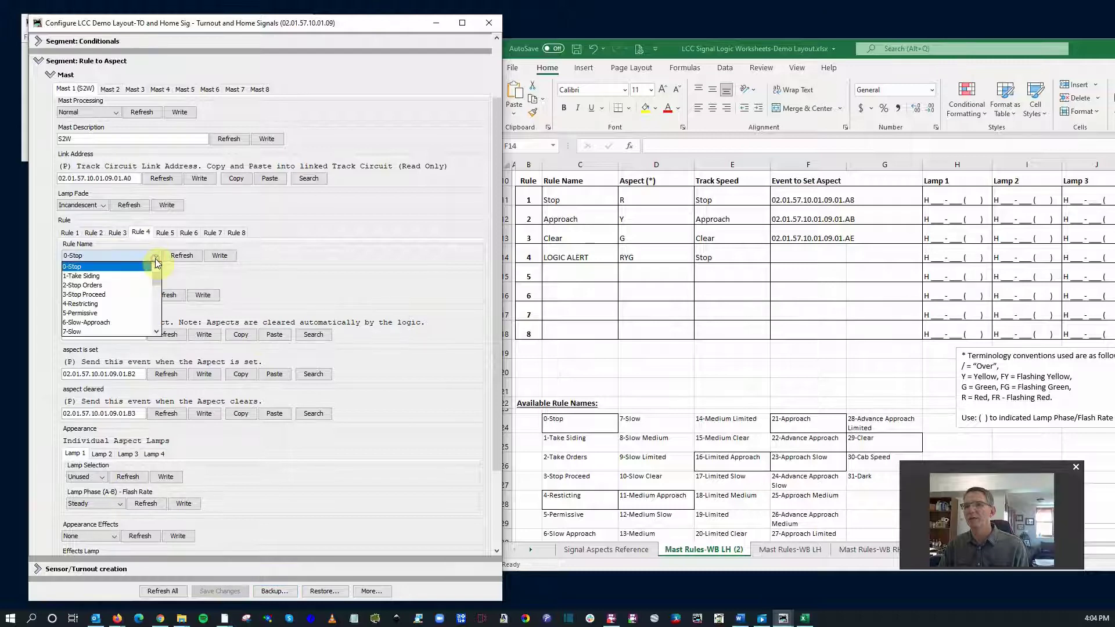
{"action": "left_click", "coordinate": [118, 285]}
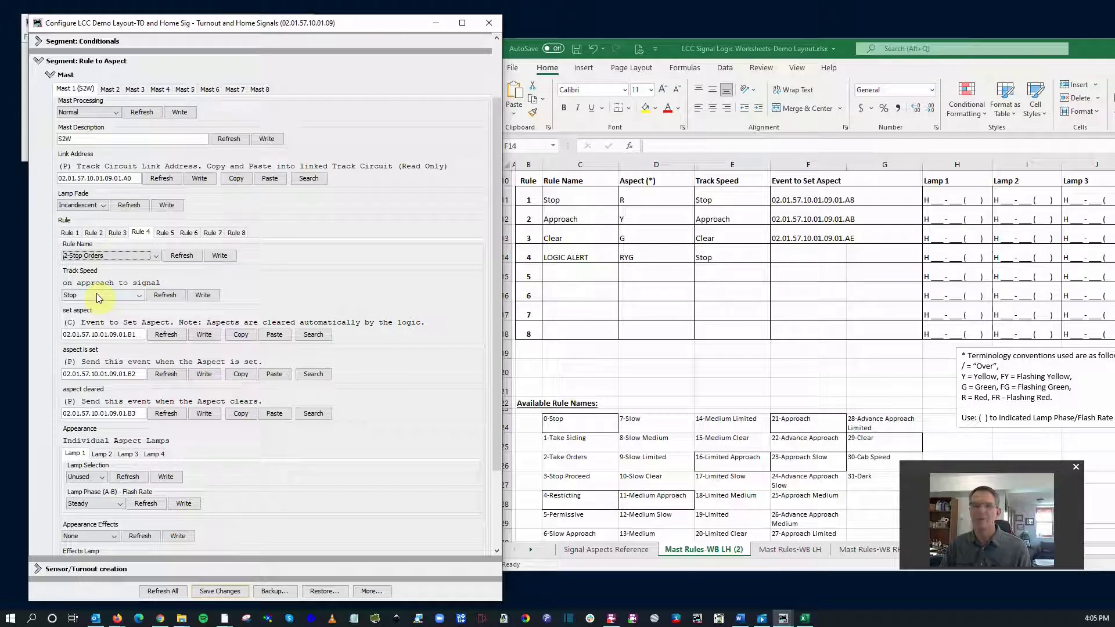
{"action": "scroll", "coordinate": [97, 294], "scroll_direction": "down", "scroll_amount": 3}
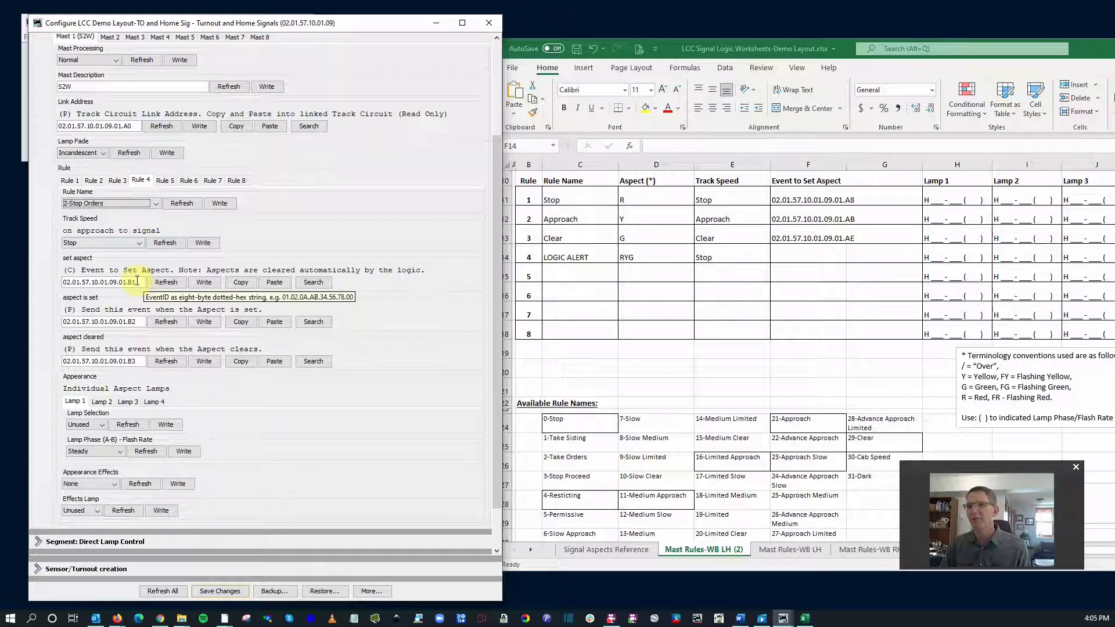
Step: Copy Rule 4's set-aspect event 02.01.57.10.01.09.01.B1 into Excel cell F14
{"action": "left_click_drag", "start_coordinate": [135, 283], "coordinate": [46, 274]}
{"action": "key", "text": "ctrl+c"}
{"action": "right_click", "coordinate": [84, 283]}
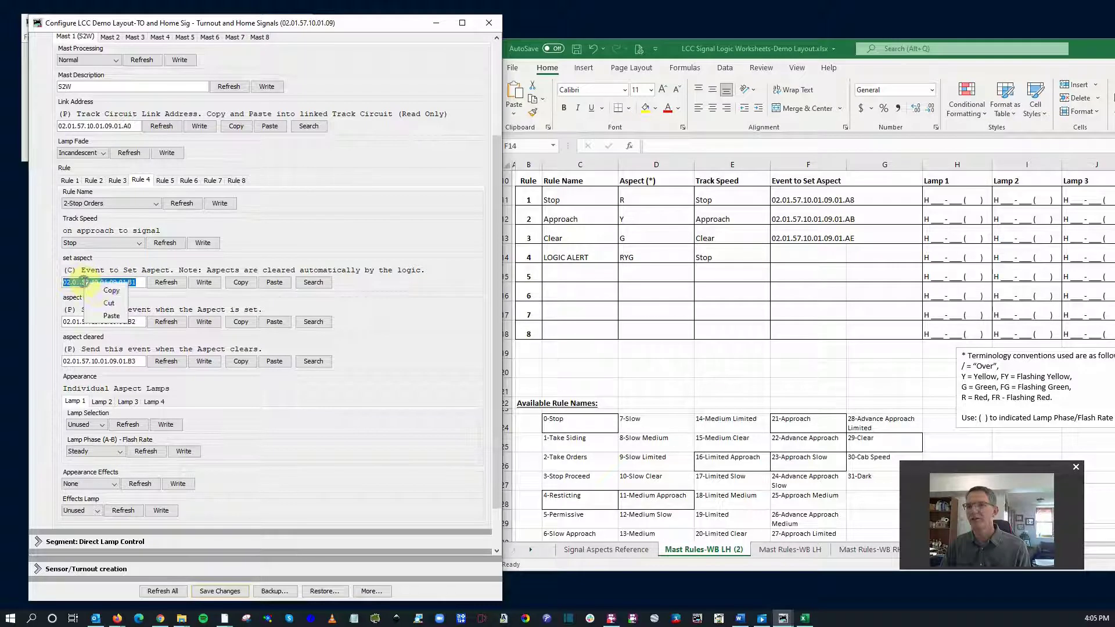
{"action": "left_click", "coordinate": [105, 290]}
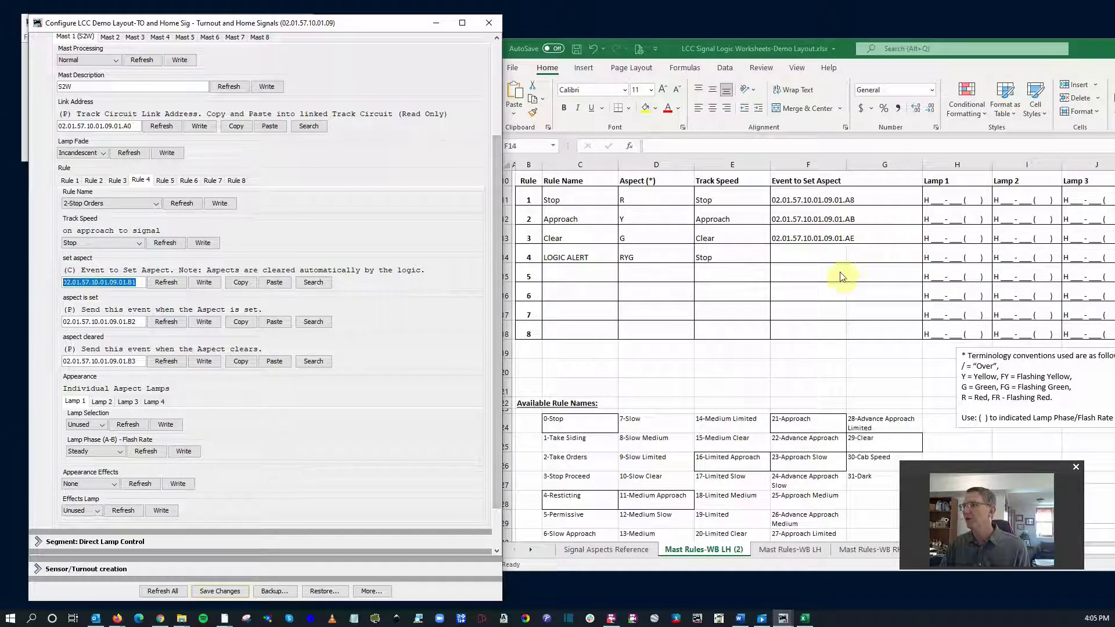
{"action": "left_click", "coordinate": [807, 257]}
{"action": "left_click", "coordinate": [668, 146]}
{"action": "right_click", "coordinate": [674, 146]}
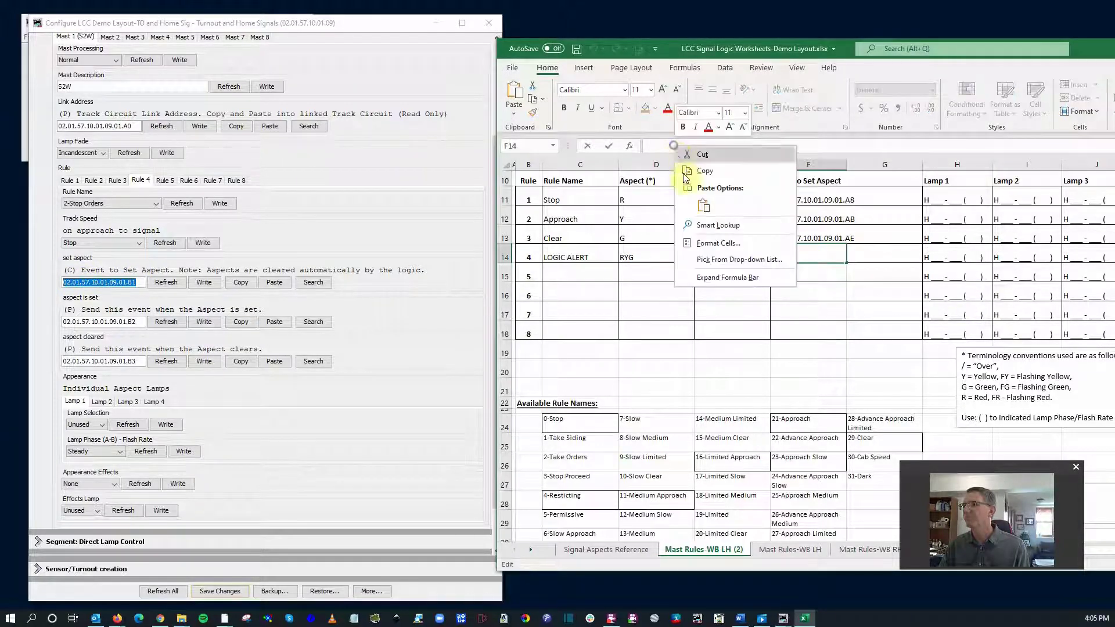
{"action": "left_click", "coordinate": [704, 206]}
{"action": "left_click", "coordinate": [791, 277]}
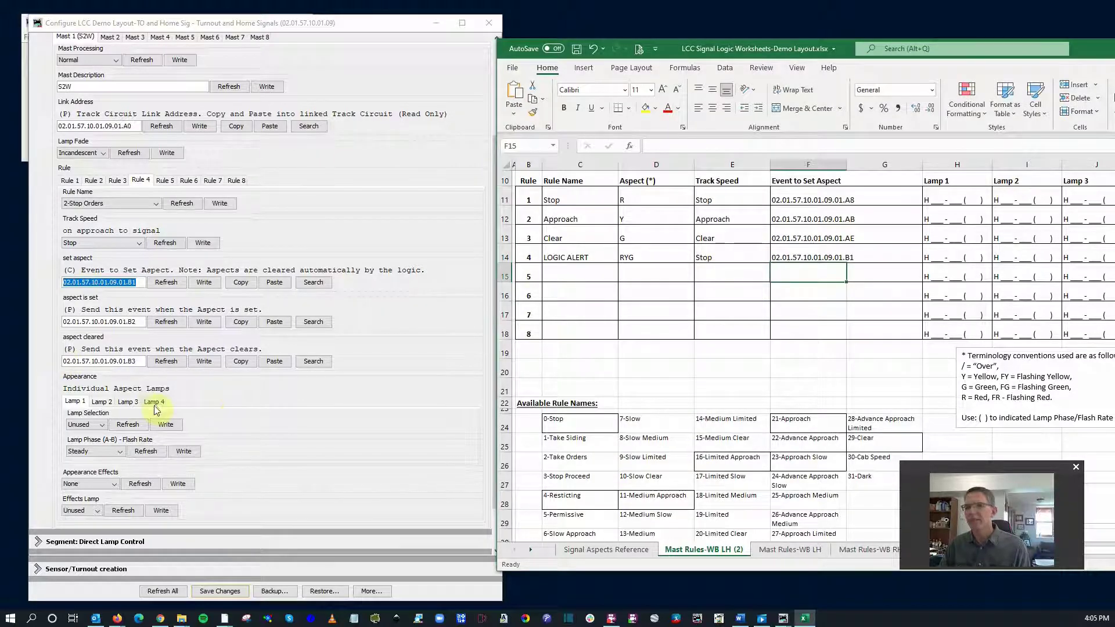
Step: Set Rule 4's Lamp 1 to #15 H4-R flashing at A-Medium
{"action": "left_click", "coordinate": [102, 424]}
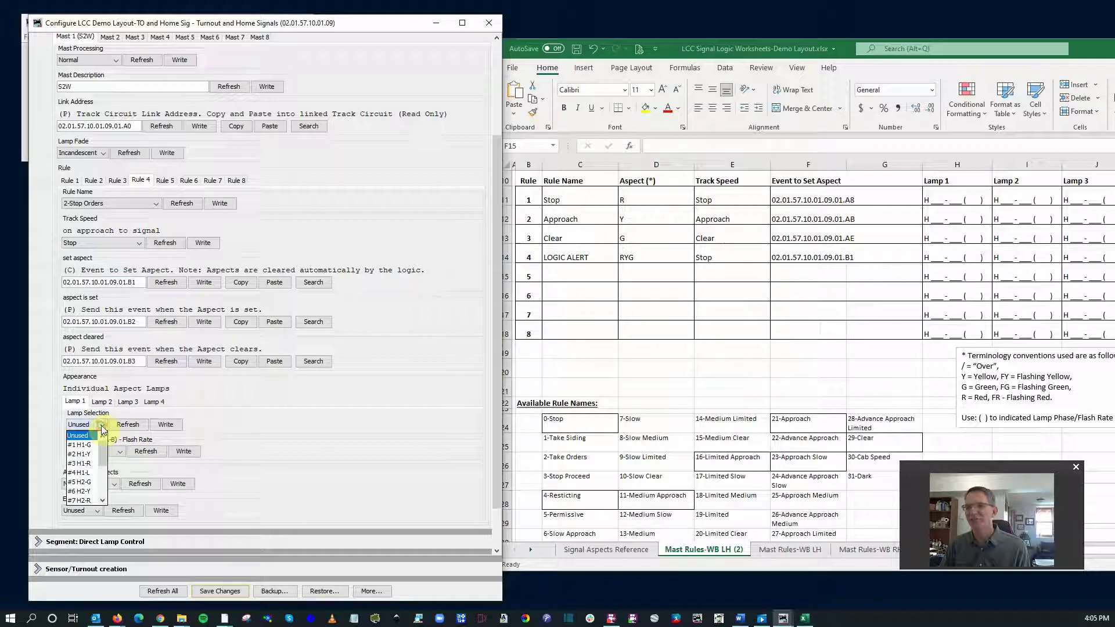
{"action": "scroll", "coordinate": [87, 468], "scroll_direction": "down", "scroll_amount": 3}
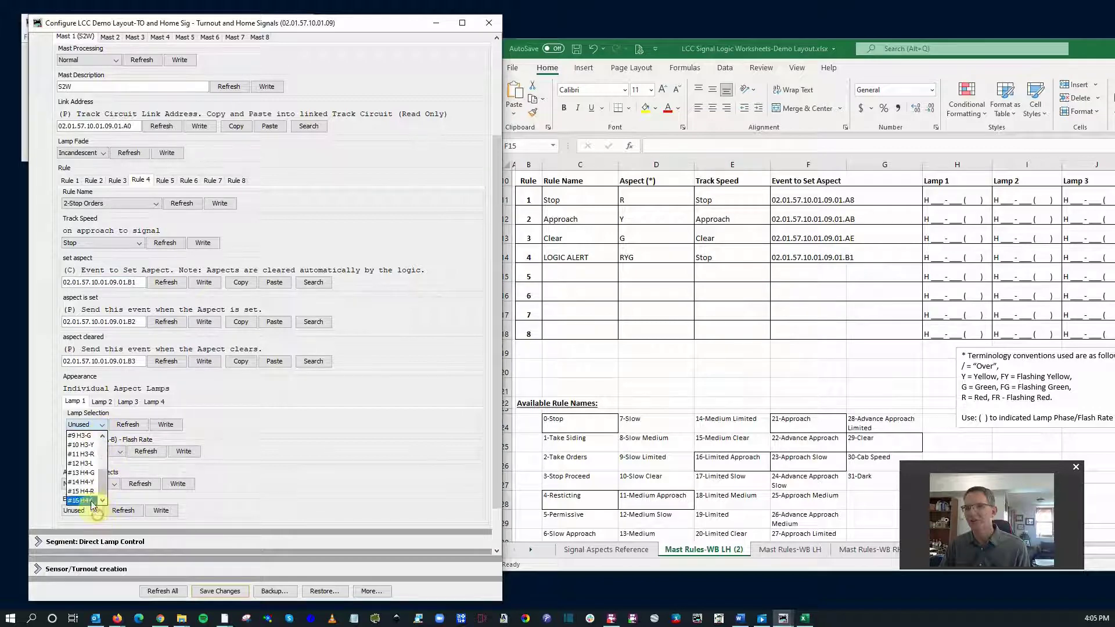
{"action": "left_click", "coordinate": [92, 492]}
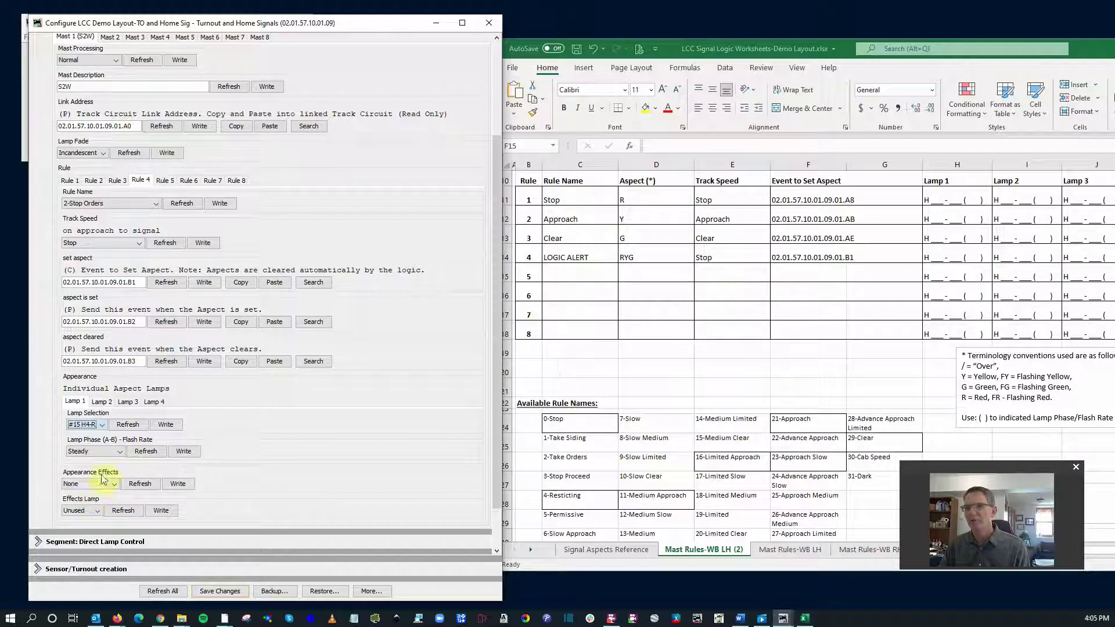
{"action": "left_click", "coordinate": [120, 451]}
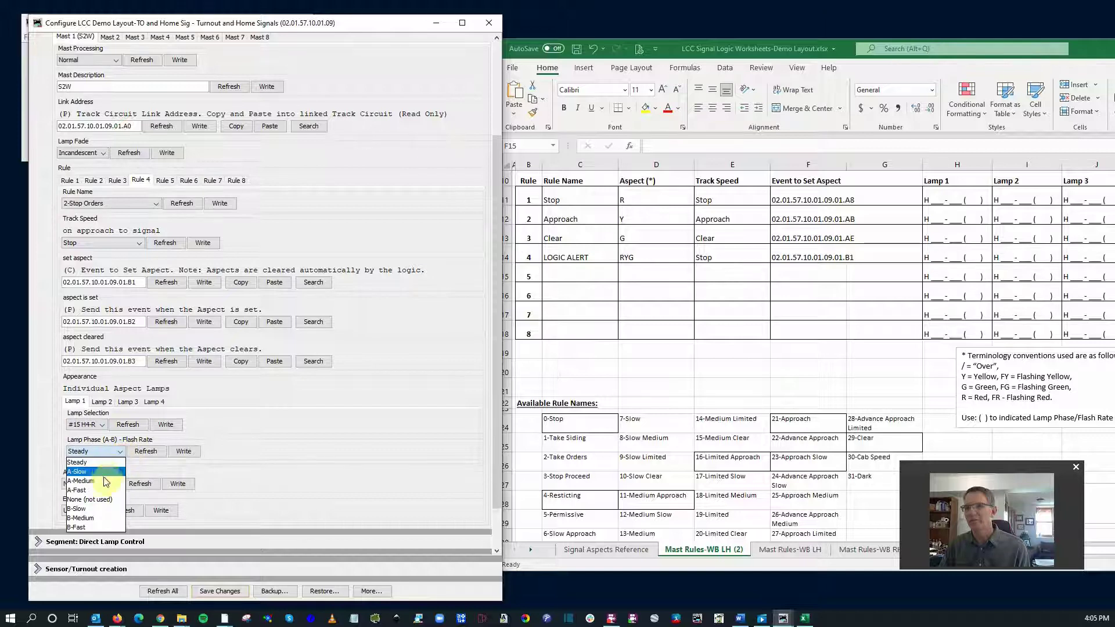
{"action": "left_click", "coordinate": [93, 477]}
Step: Set Rule 4's Lamp 2 to output #14 H4-Y
{"action": "left_click", "coordinate": [102, 403]}
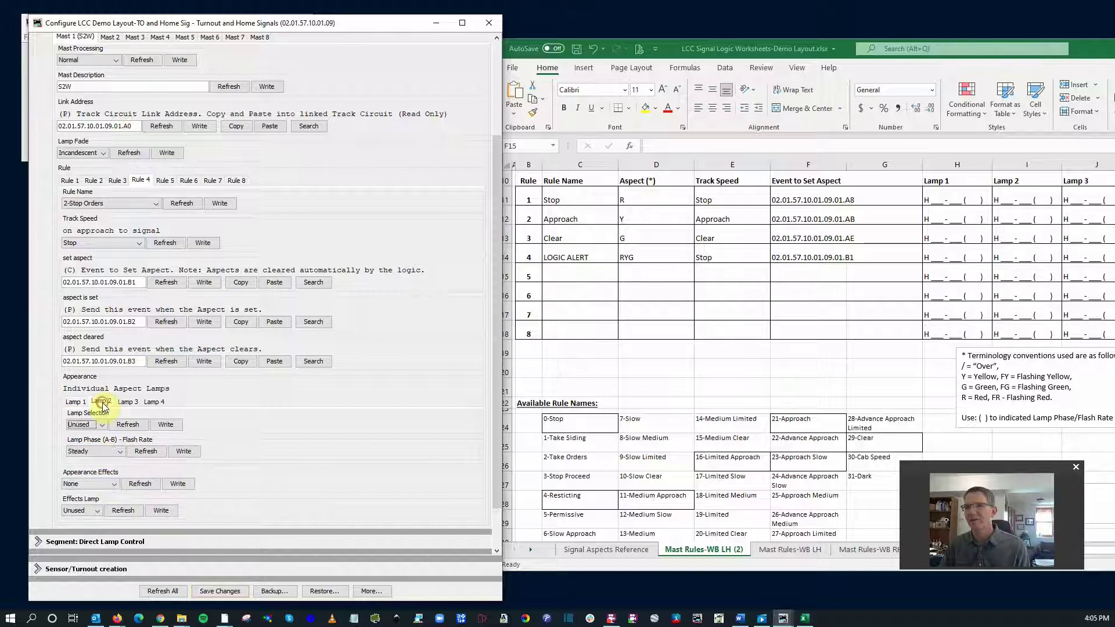
{"action": "left_click", "coordinate": [103, 429]}
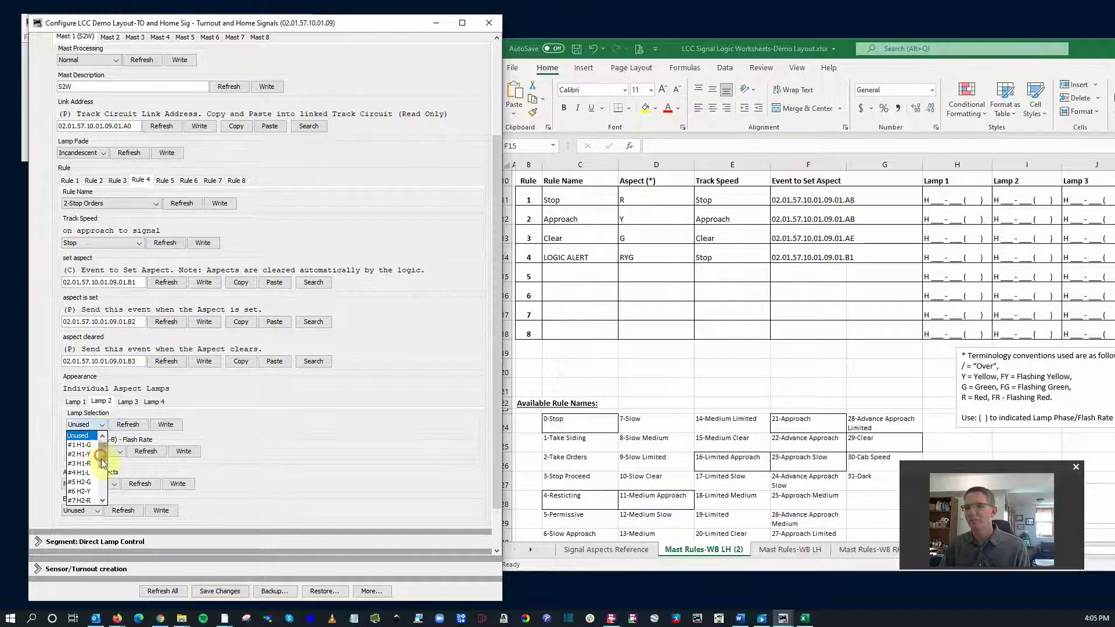
{"action": "scroll", "coordinate": [98, 476], "scroll_direction": "down", "scroll_amount": 3}
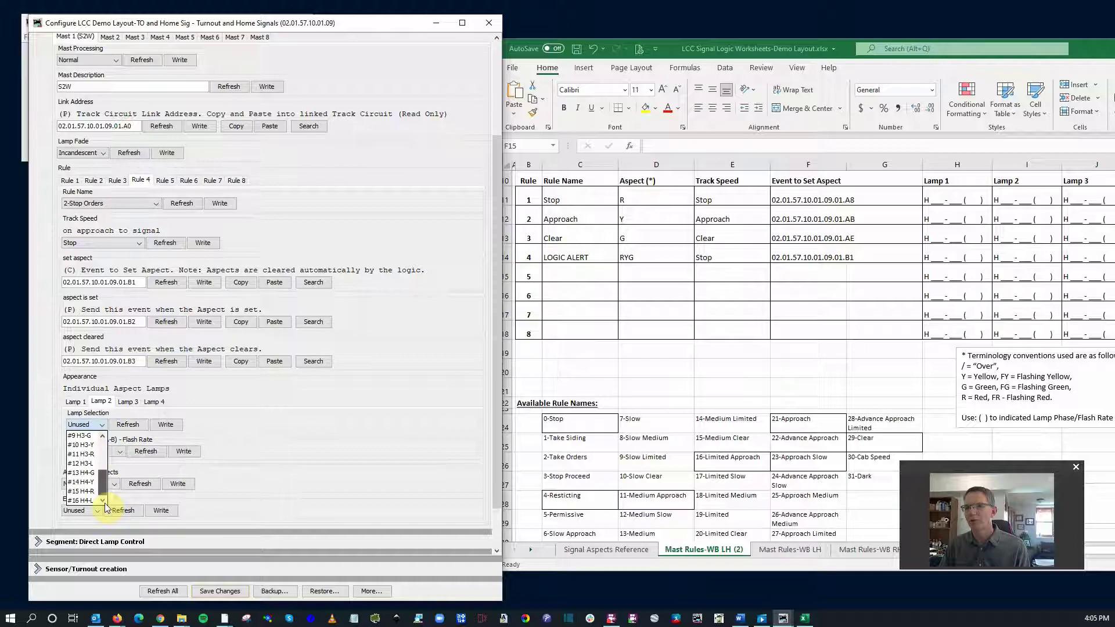
{"action": "left_click", "coordinate": [81, 482]}
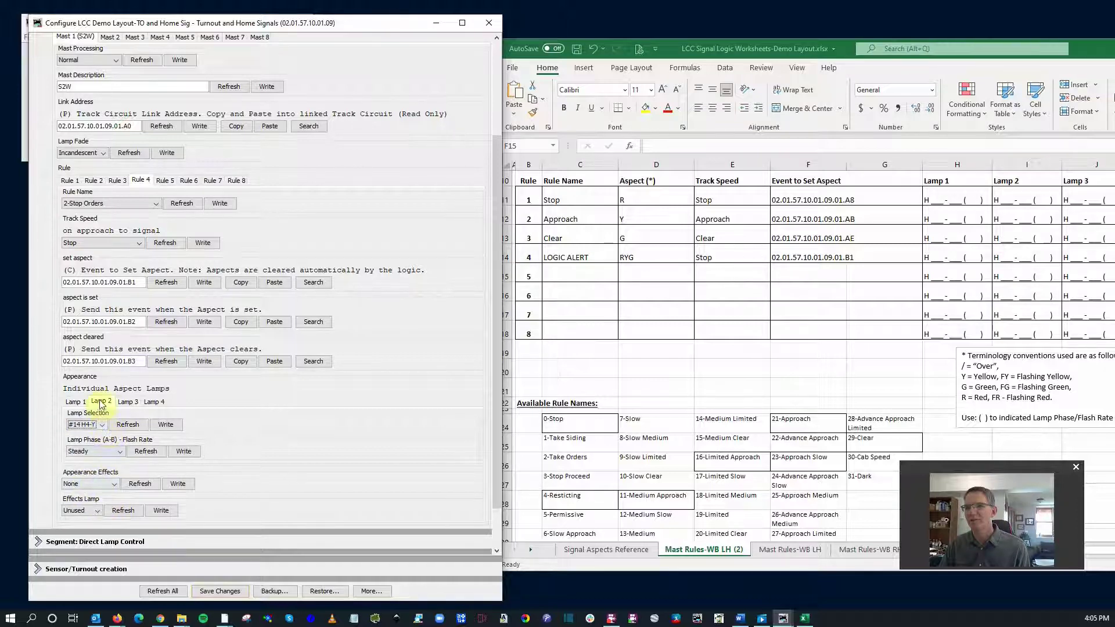
Step: Set Rule 4's Lamp 3 to #13 H4-G flashing at B-Medium and save to the node
{"action": "left_click", "coordinate": [128, 402]}
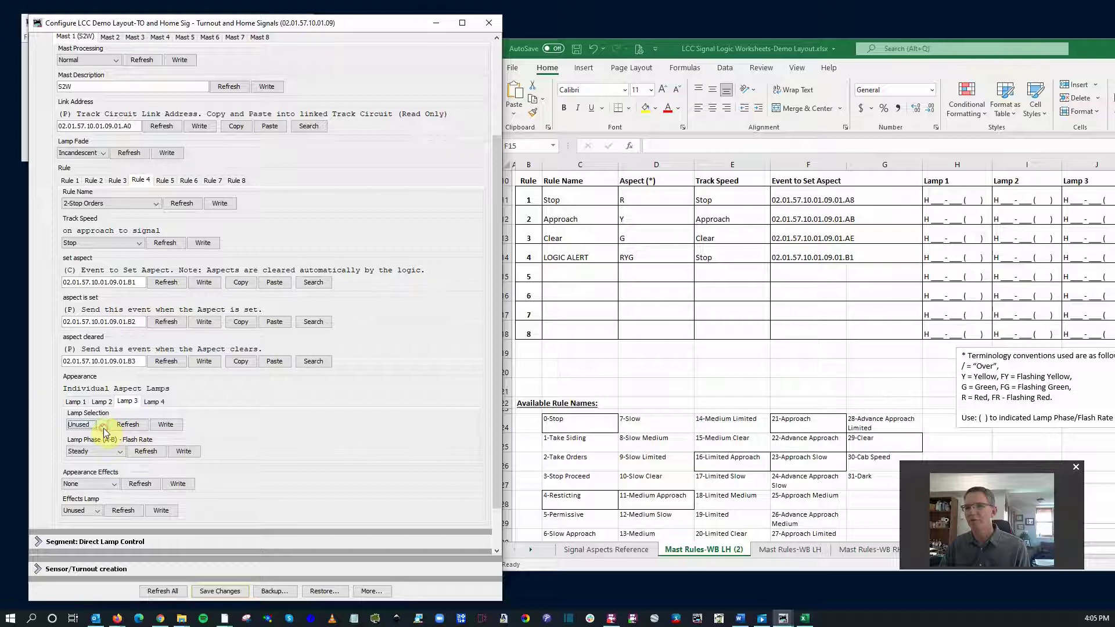
{"action": "left_click", "coordinate": [102, 425]}
{"action": "scroll", "coordinate": [87, 471], "scroll_direction": "down", "scroll_amount": 3}
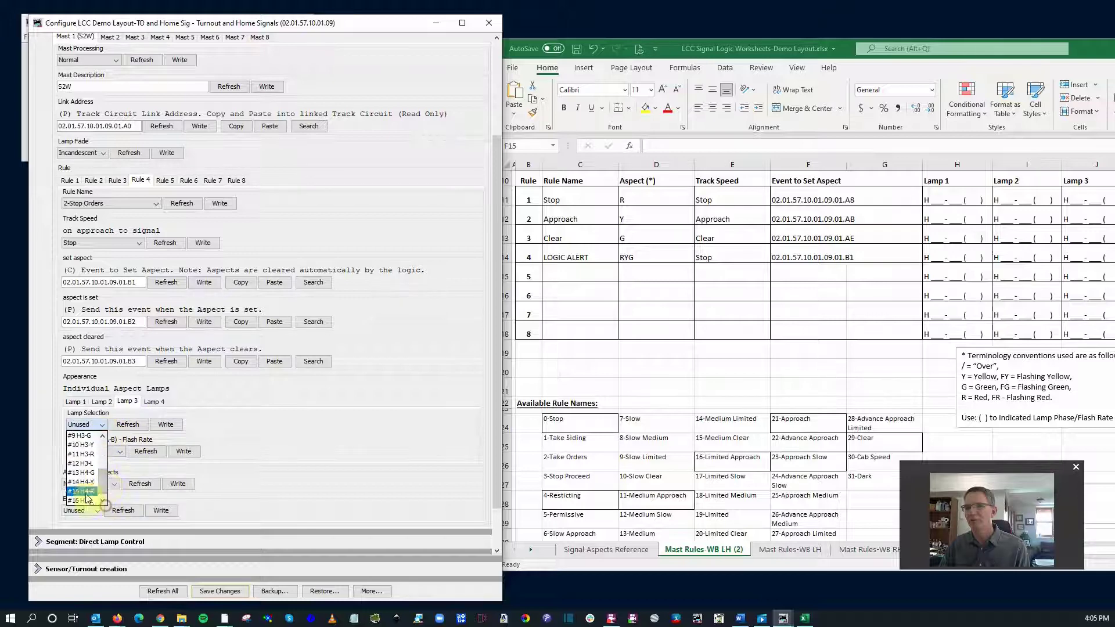
{"action": "left_click", "coordinate": [82, 473]}
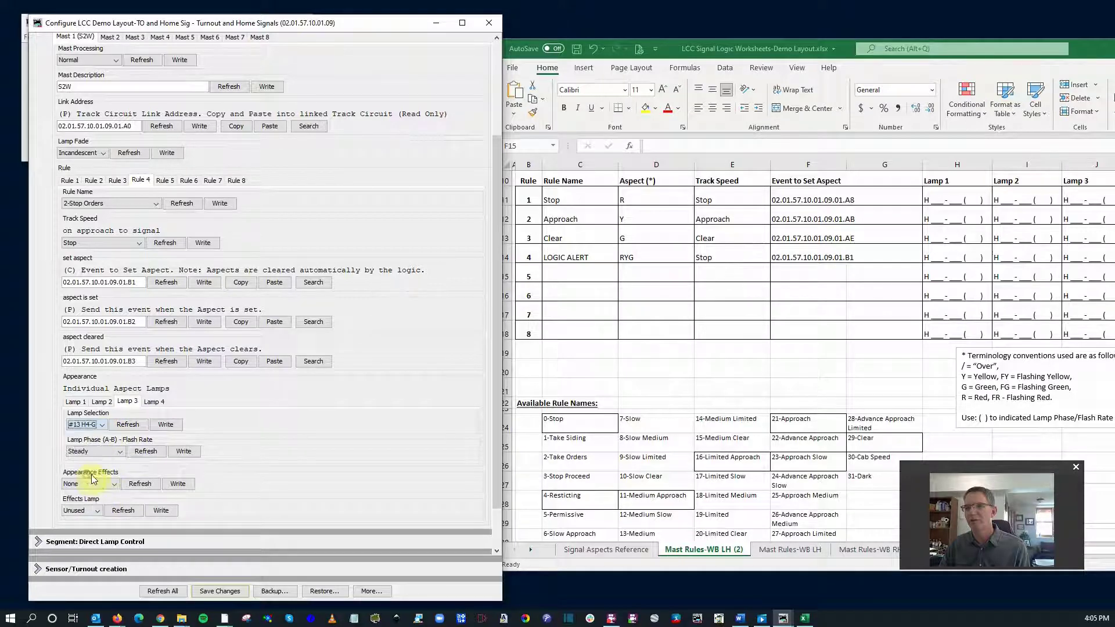
{"action": "left_click", "coordinate": [119, 453]}
{"action": "left_click", "coordinate": [98, 514]}
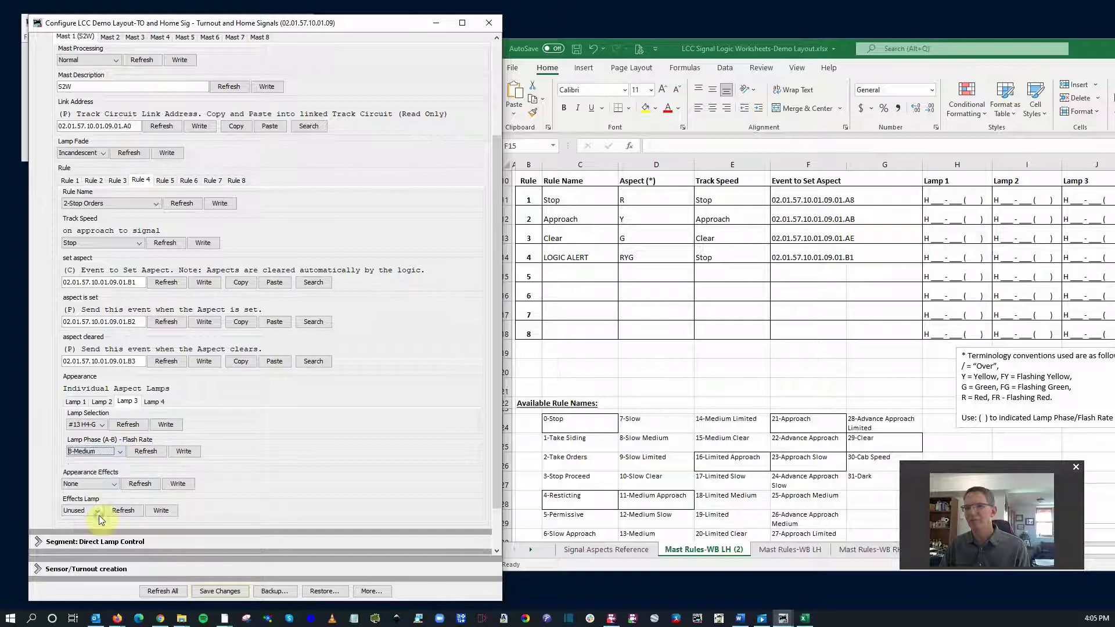
{"action": "left_click", "coordinate": [121, 452]}
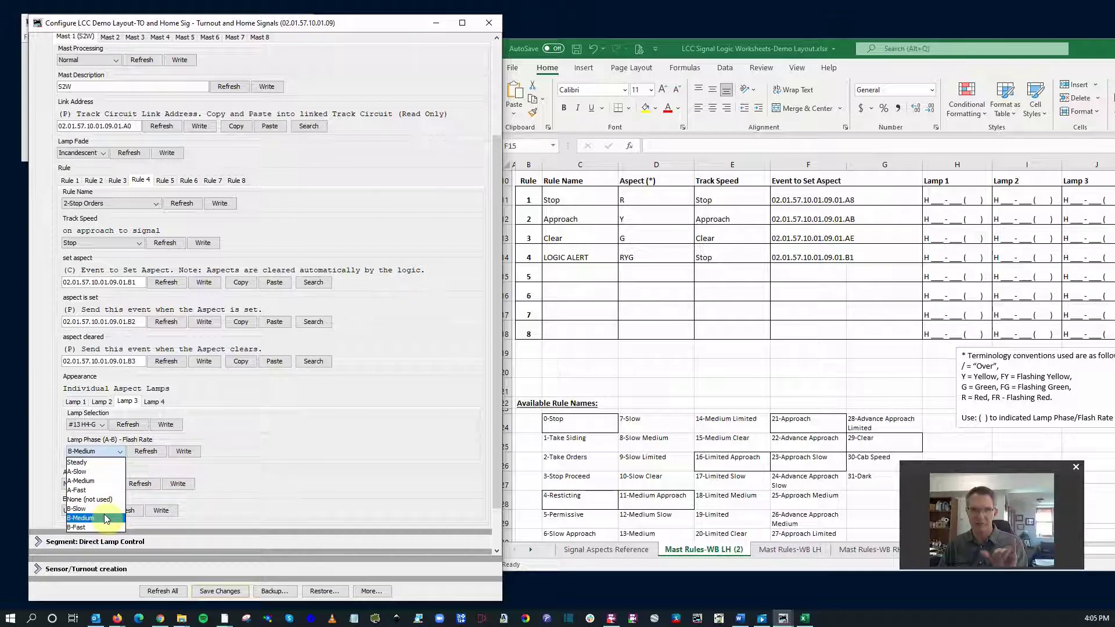
{"action": "left_click", "coordinate": [260, 466]}
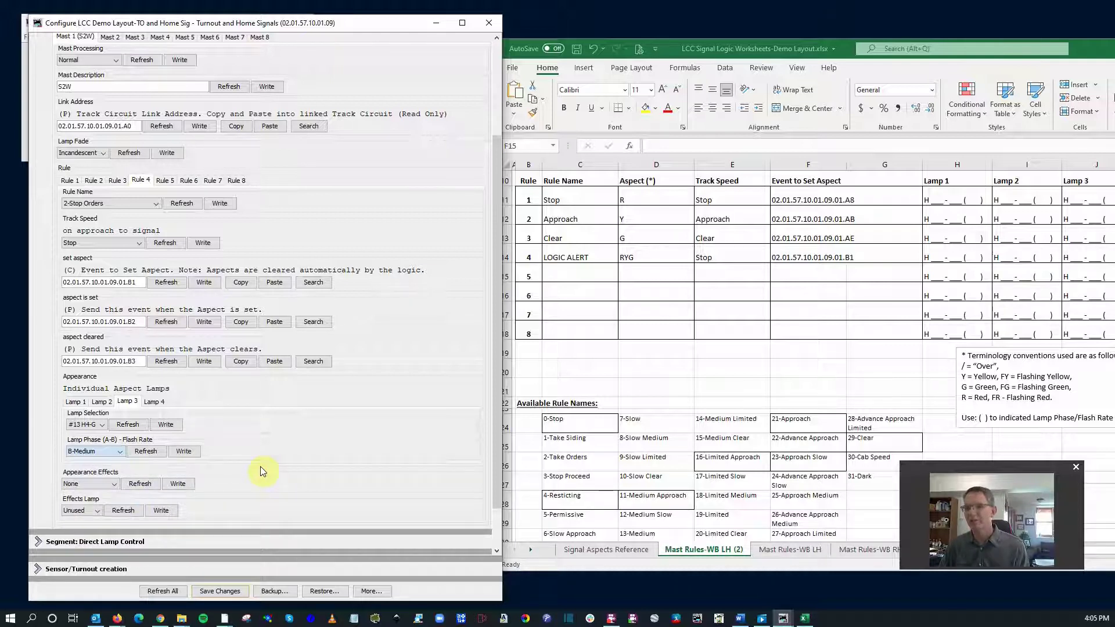
{"action": "left_click", "coordinate": [221, 592]}
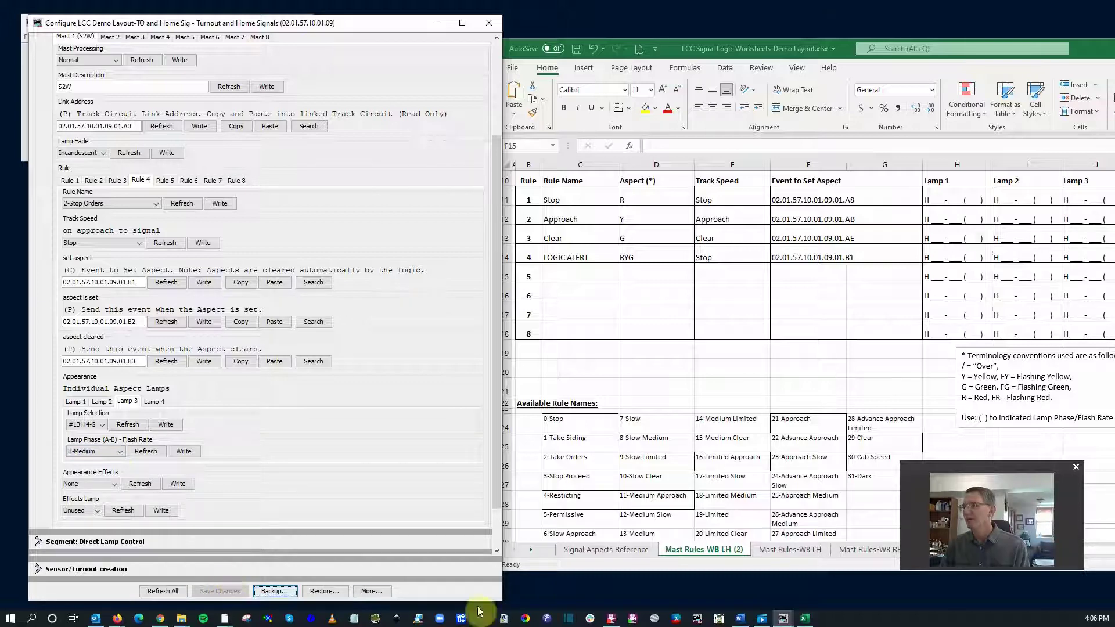
Step: Enter head 4 lamp codes for rules 1 and 2: R in H11, Y in H12
{"action": "left_click_drag", "start_coordinate": [750, 47], "coordinate": [556, 53]}
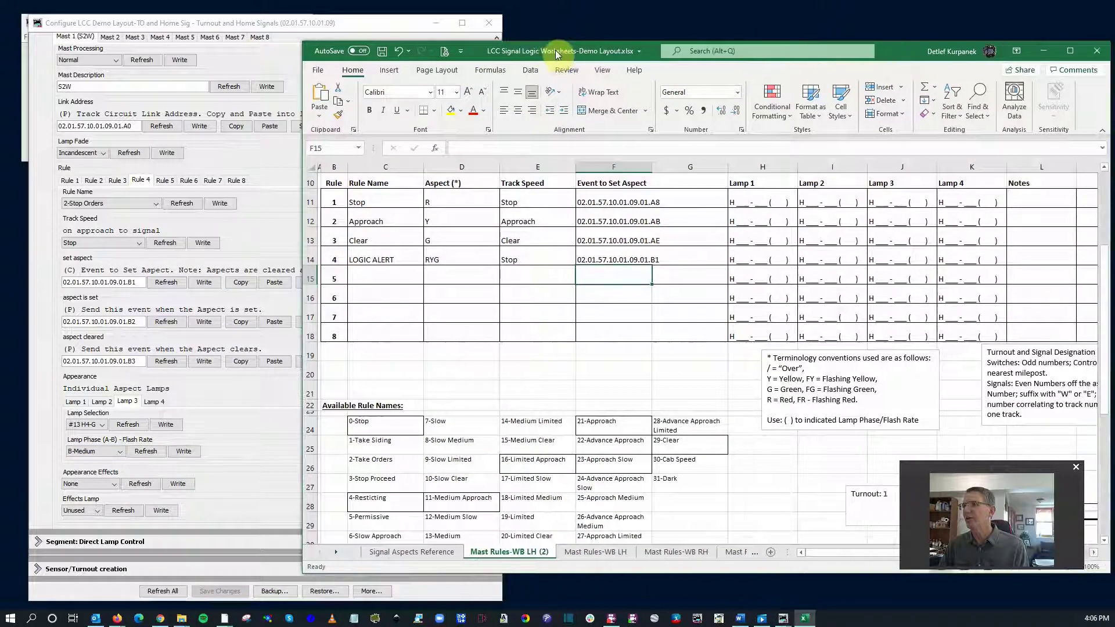
{"action": "left_click", "coordinate": [737, 199]}
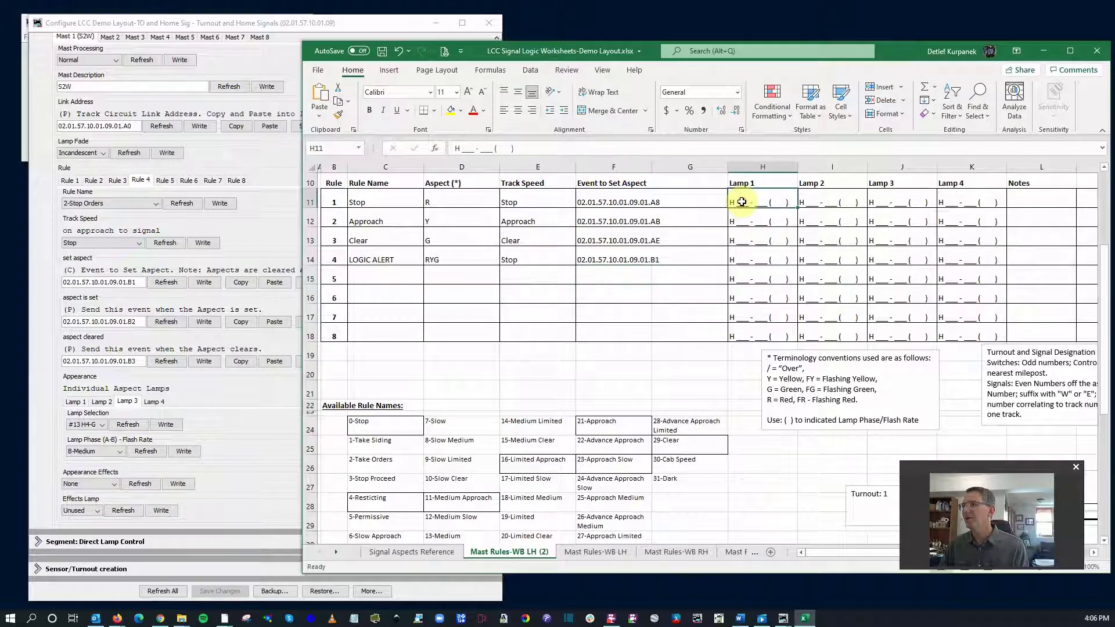
{"action": "left_click", "coordinate": [466, 150]}
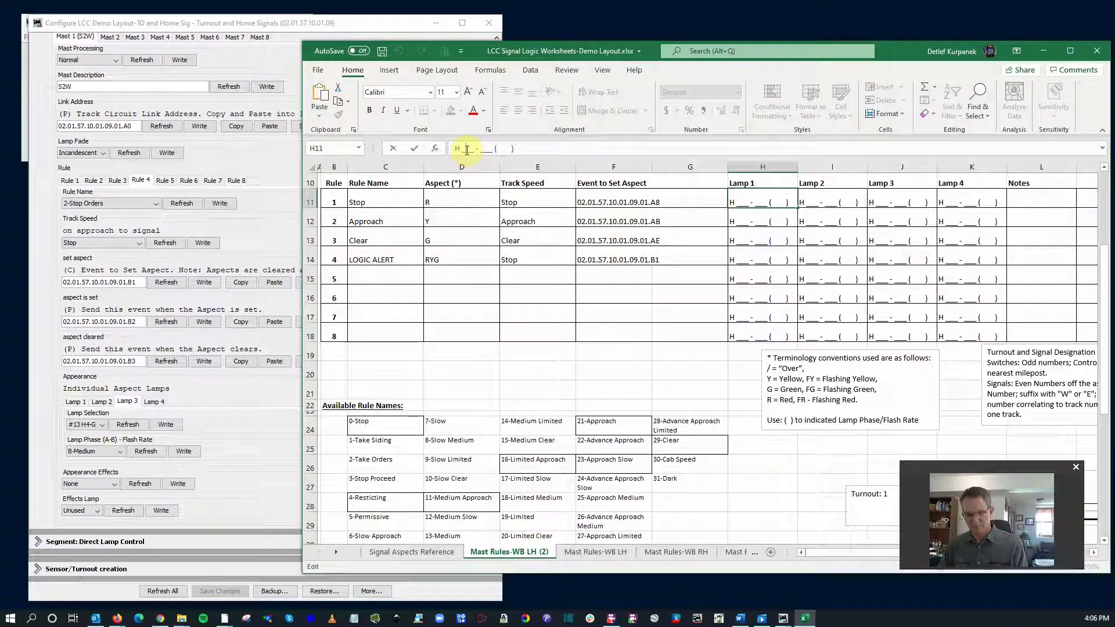
{"action": "type", "text": "4"}
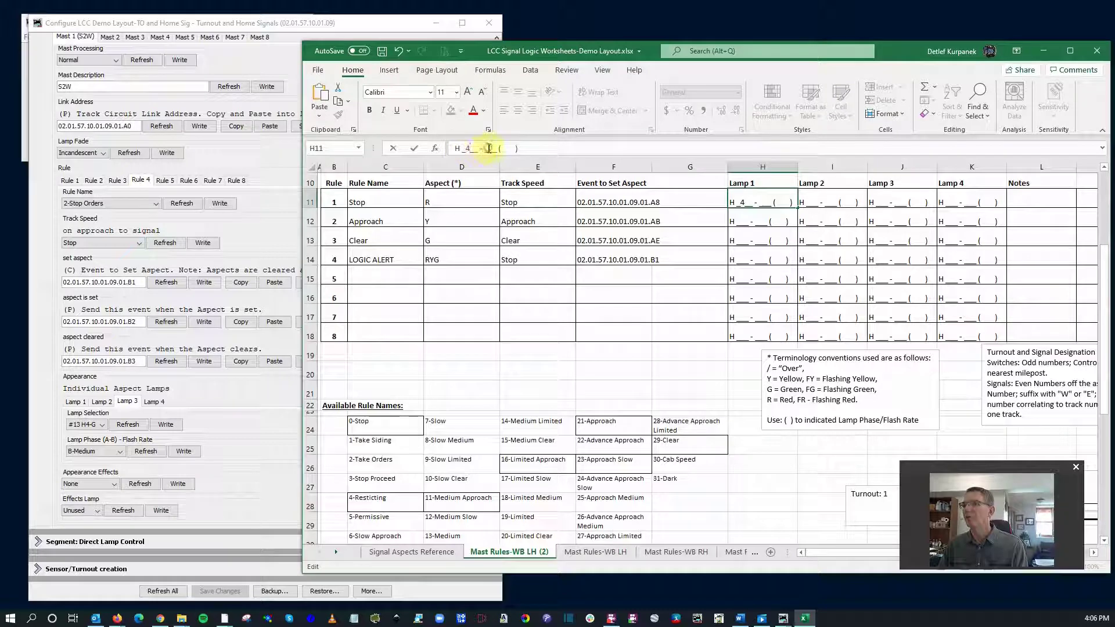
{"action": "left_click", "coordinate": [489, 148]}
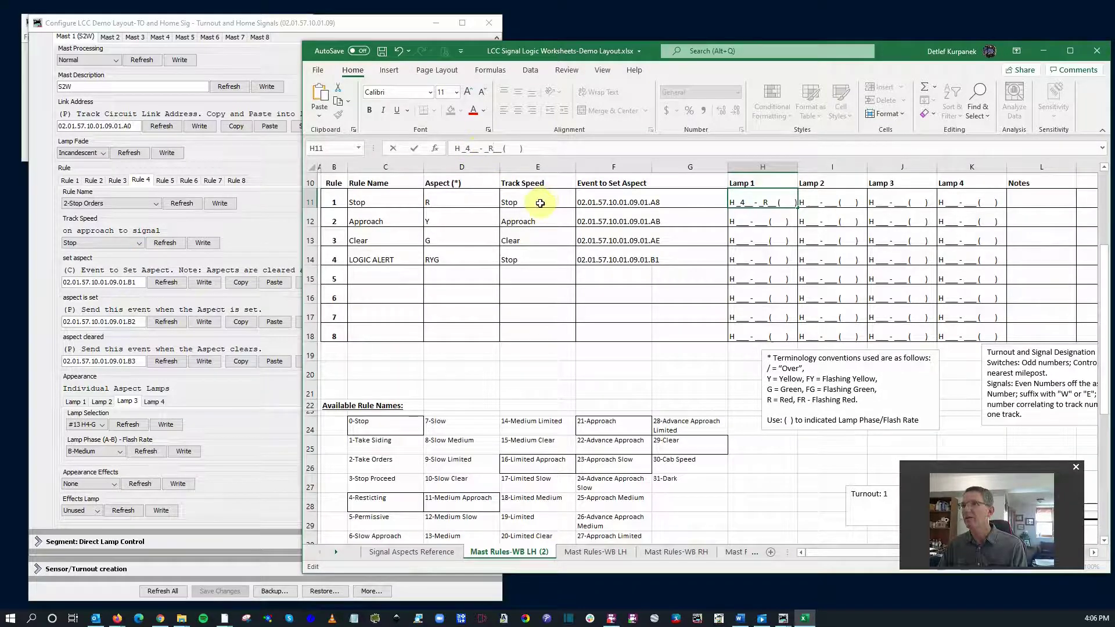
{"action": "left_click", "coordinate": [743, 220]}
{"action": "left_click", "coordinate": [467, 148]}
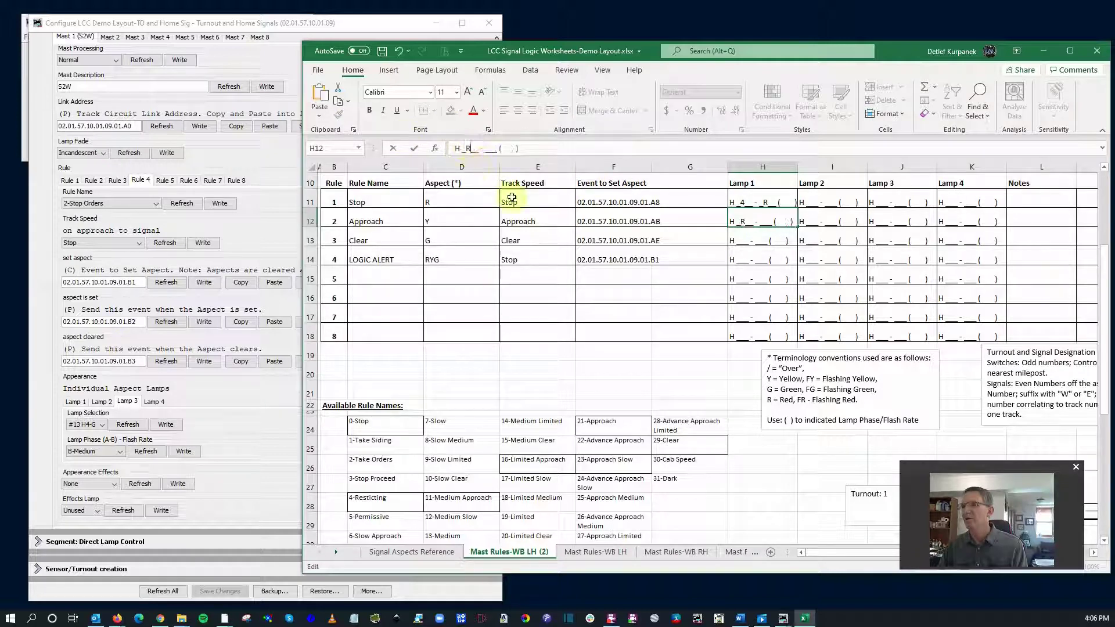
{"action": "type", "text": "4"}
{"action": "left_click", "coordinate": [492, 150]}
{"action": "type", "text": "Y"}
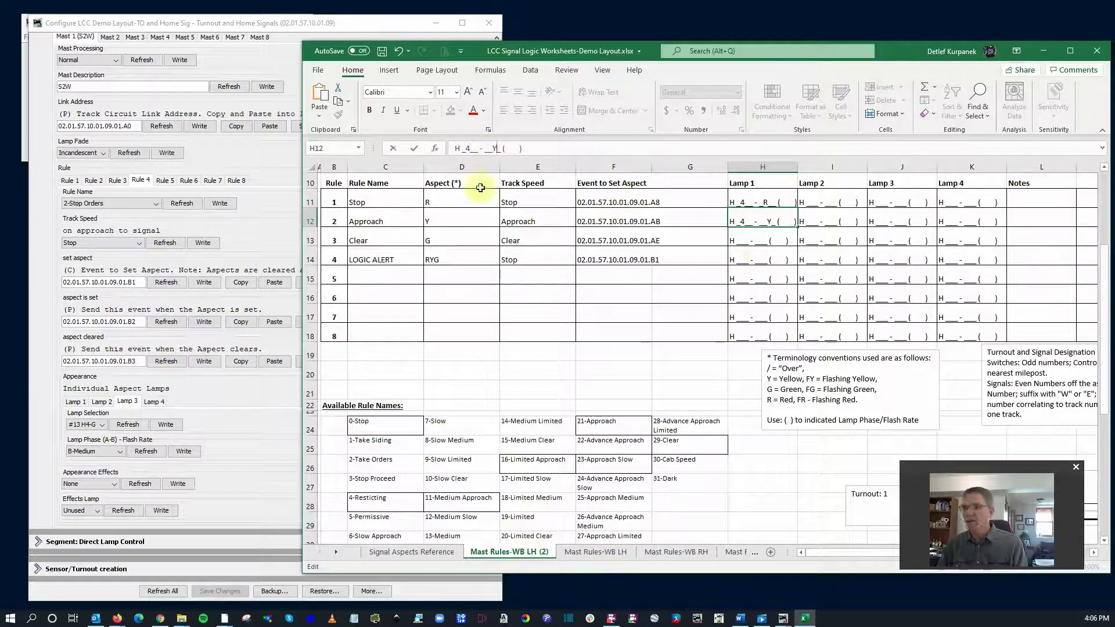
Step: Enter head 4 lamp codes G in H13 and RYG in H14 ('H 4 -RYG')
{"action": "left_click", "coordinate": [461, 148]}
{"action": "type", "text": "4"}
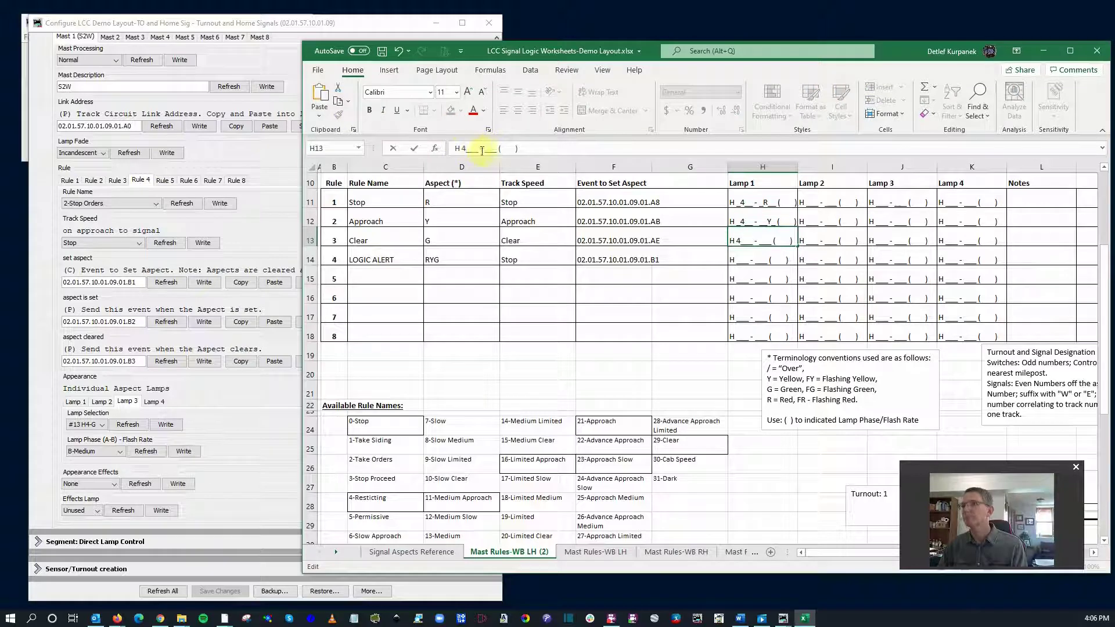
{"action": "type", "text": "G"}
{"action": "left_click", "coordinate": [730, 262]}
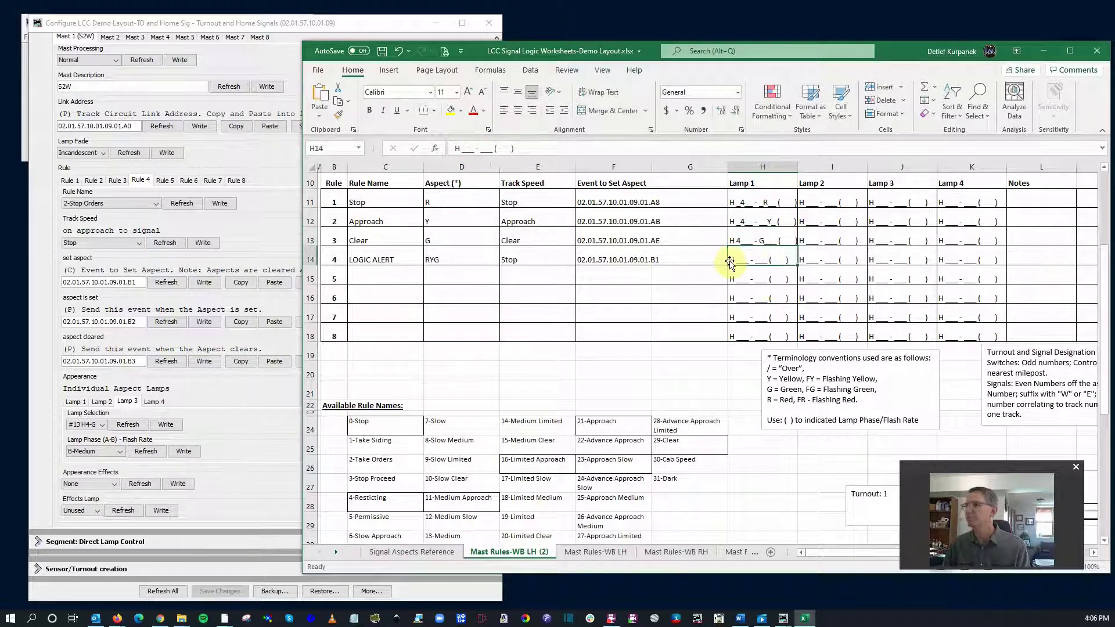
{"action": "left_click", "coordinate": [461, 148]}
{"action": "type", "text": "4"}
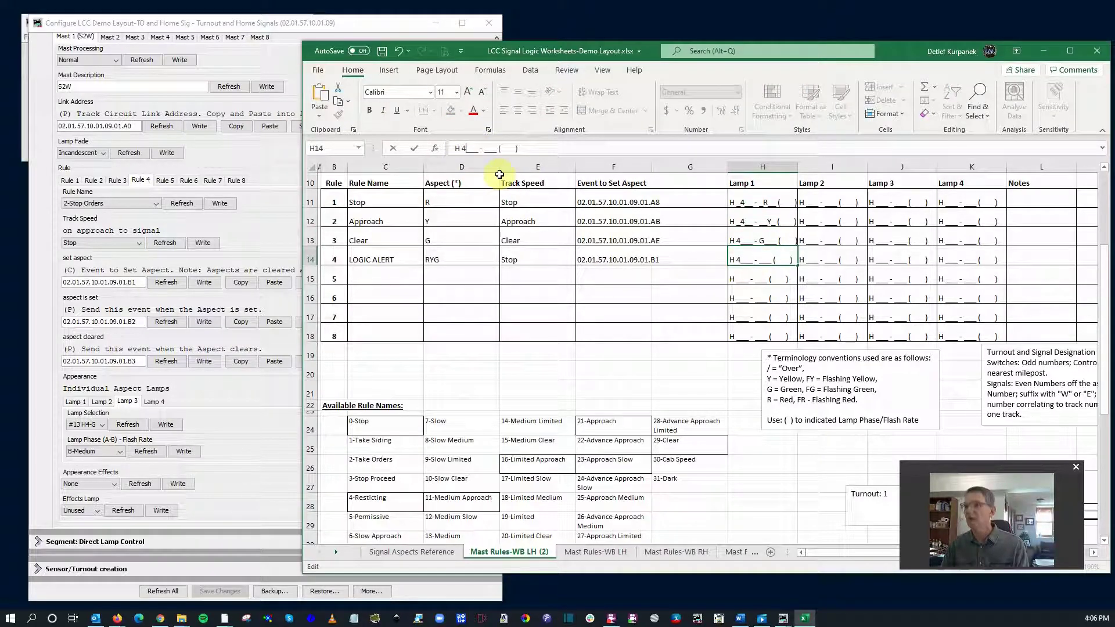
{"action": "key", "text": "Delete"}
{"action": "key", "text": "Delete"}
{"action": "key", "text": "Delete"}
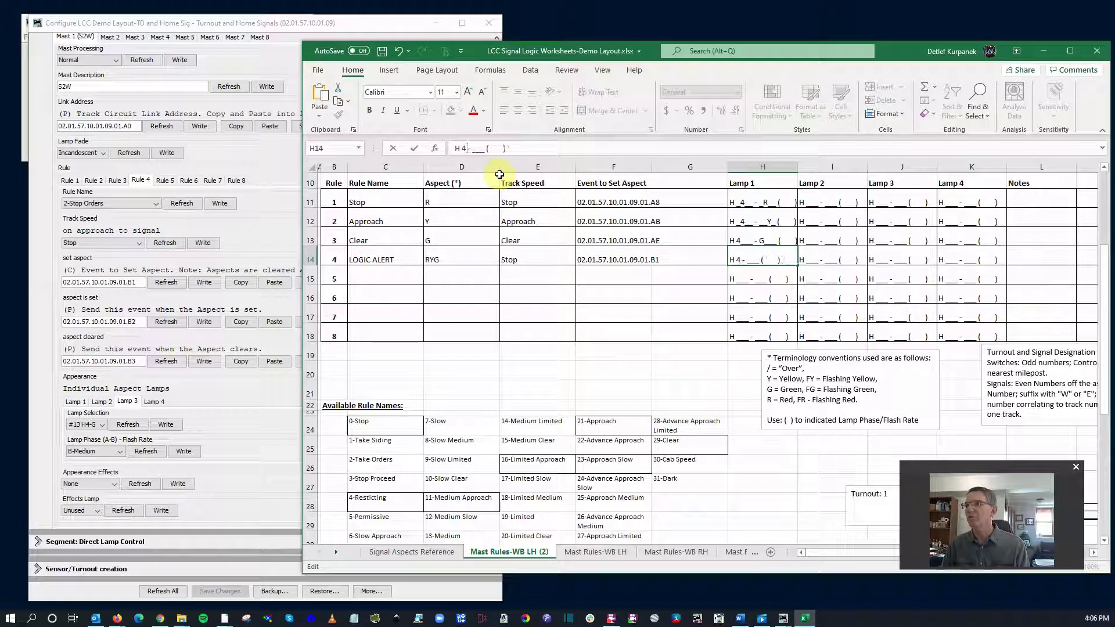
{"action": "key", "text": "Delete"}
{"action": "key", "text": "Delete"}
{"action": "type", "text": "ryg"}
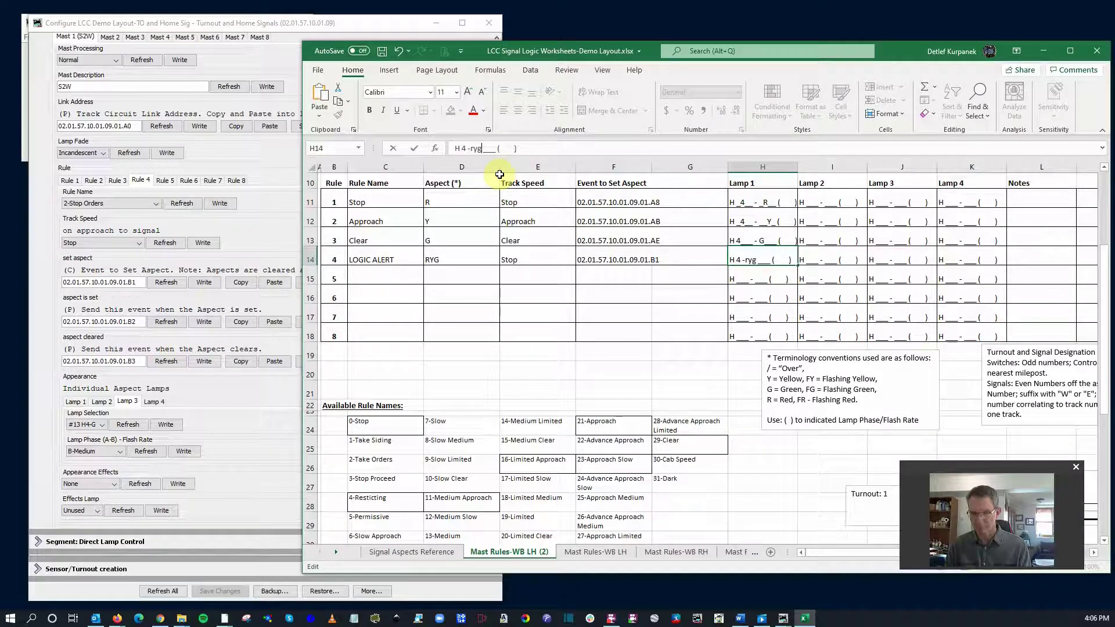
{"action": "key", "text": "BackSpace"}
{"action": "key", "text": "BackSpace"}
{"action": "key", "text": "BackSpace"}
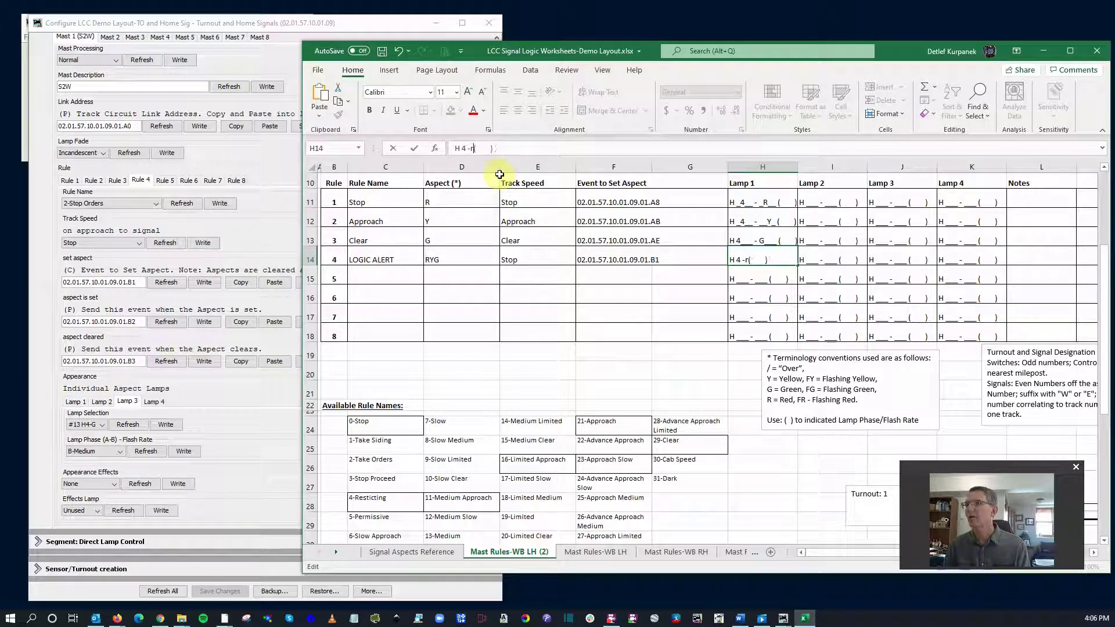
{"action": "type", "text": "RYG"}
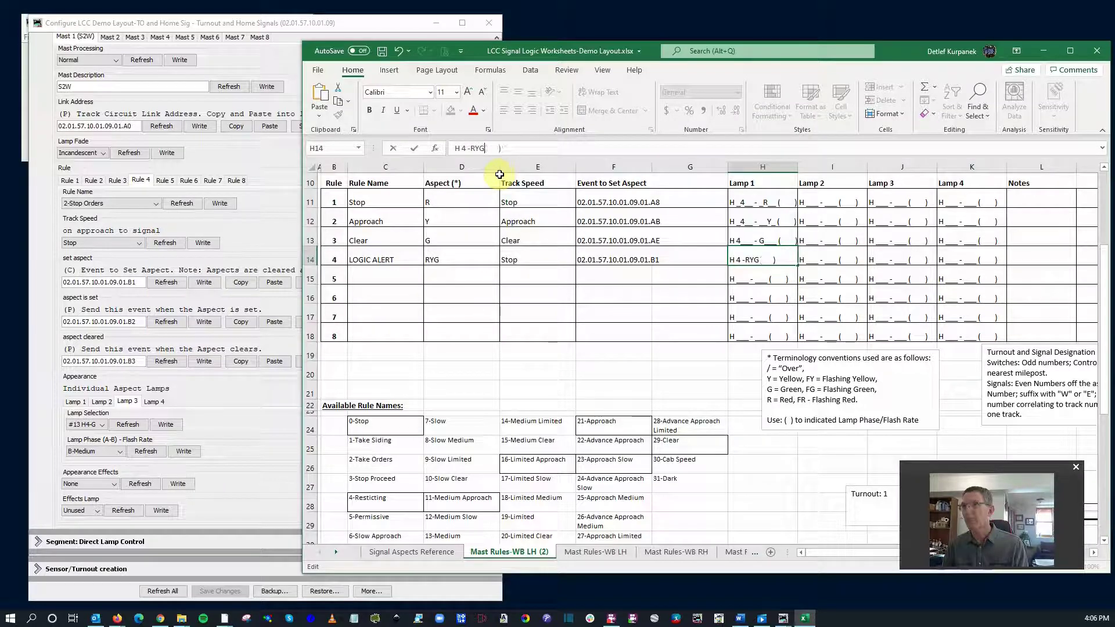
{"action": "key", "text": "Delete"}
{"action": "key", "text": "Delete"}
{"action": "key", "text": "Delete"}
{"action": "key", "text": "Delete"}
{"action": "key", "text": "Delete"}
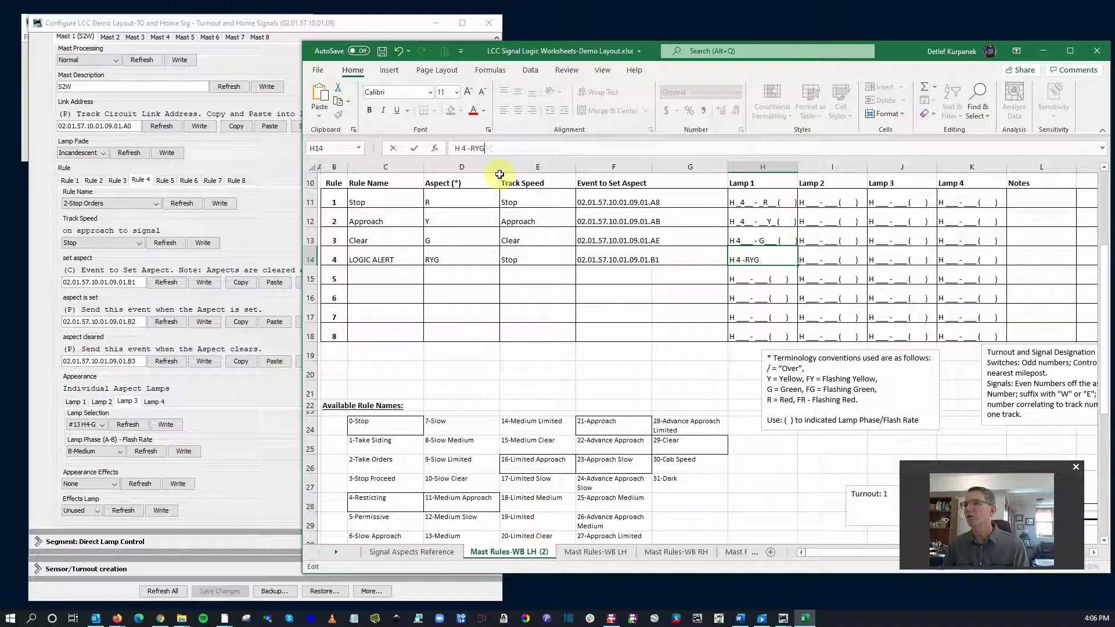
{"action": "key", "text": "Return"}
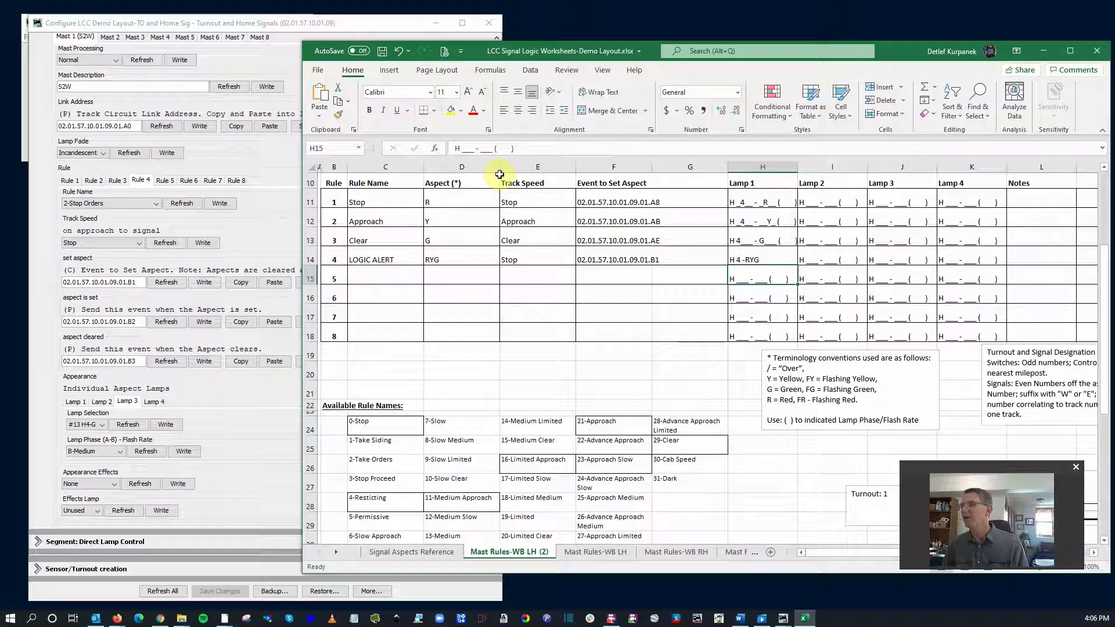
{"action": "key", "text": "Up"}
{"action": "key", "text": "Up"}
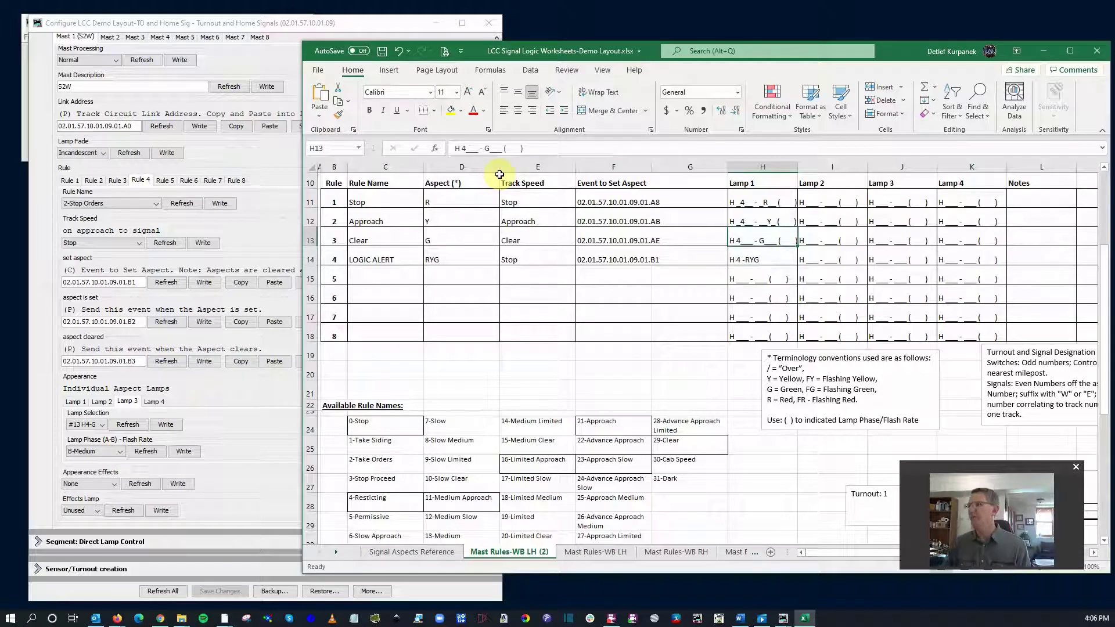